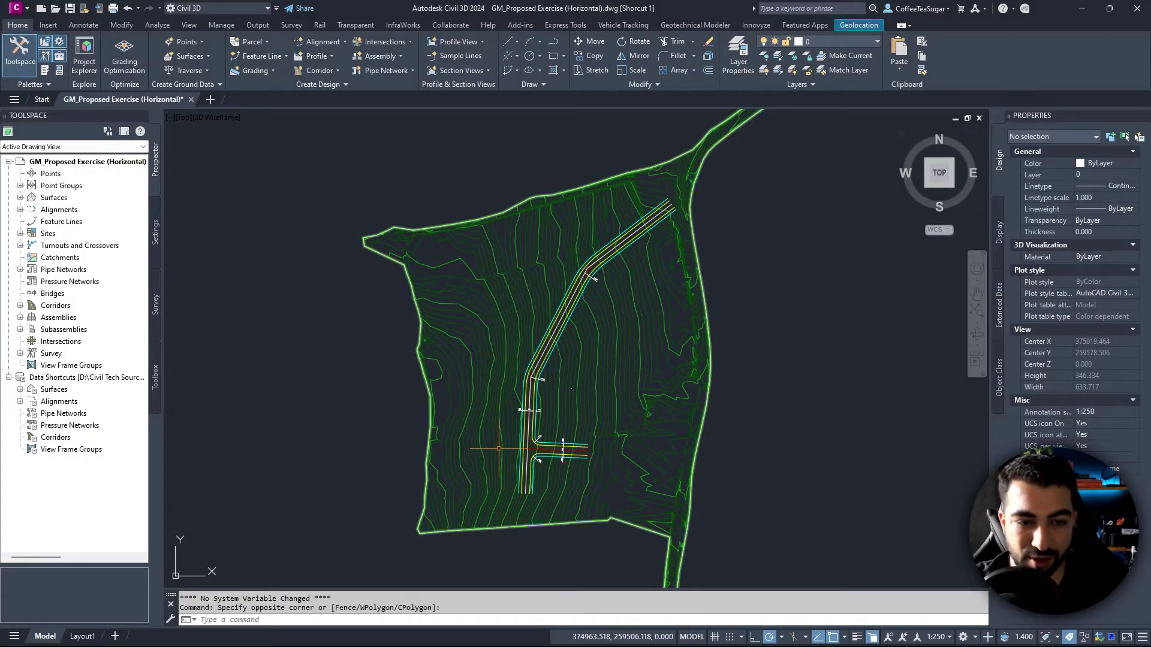
# Step: Review the alignment-method diagrams, then start a new layout alignment from Alignment Creation Tools
pyautogui.moveTo(501, 422)
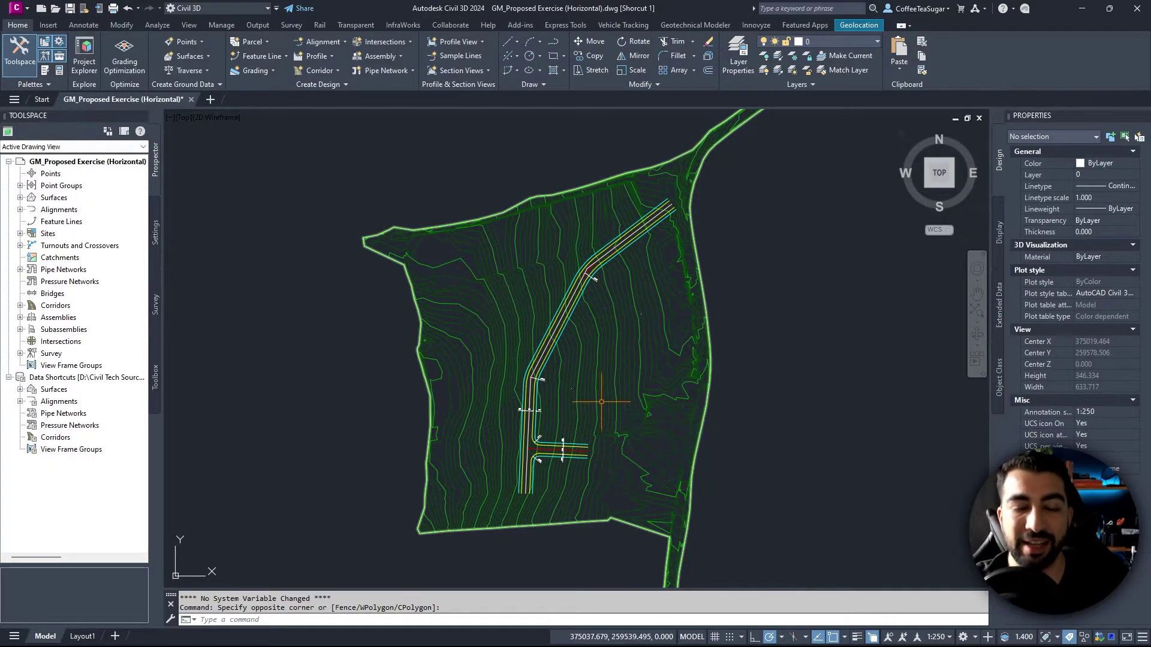
pyautogui.scroll(-2, 580, 360)
pyautogui.moveTo(580, 360)
pyautogui.mouseDown(button='middle')
pyautogui.moveTo(483, 288)
pyautogui.moveTo(362, 300)
pyautogui.mouseUp(button='middle')
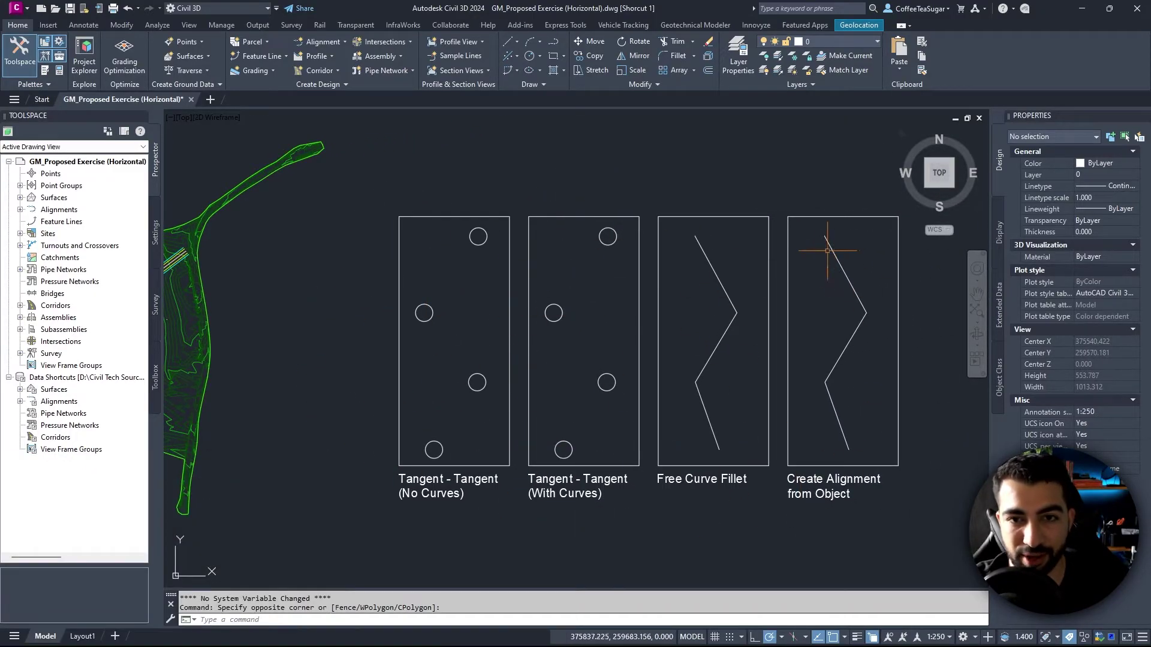
pyautogui.scroll(-1, 596, 308)
pyautogui.scroll(2, 331, 276)
pyautogui.moveTo(331, 276); pyautogui.dragTo(587, 298, button='middle')
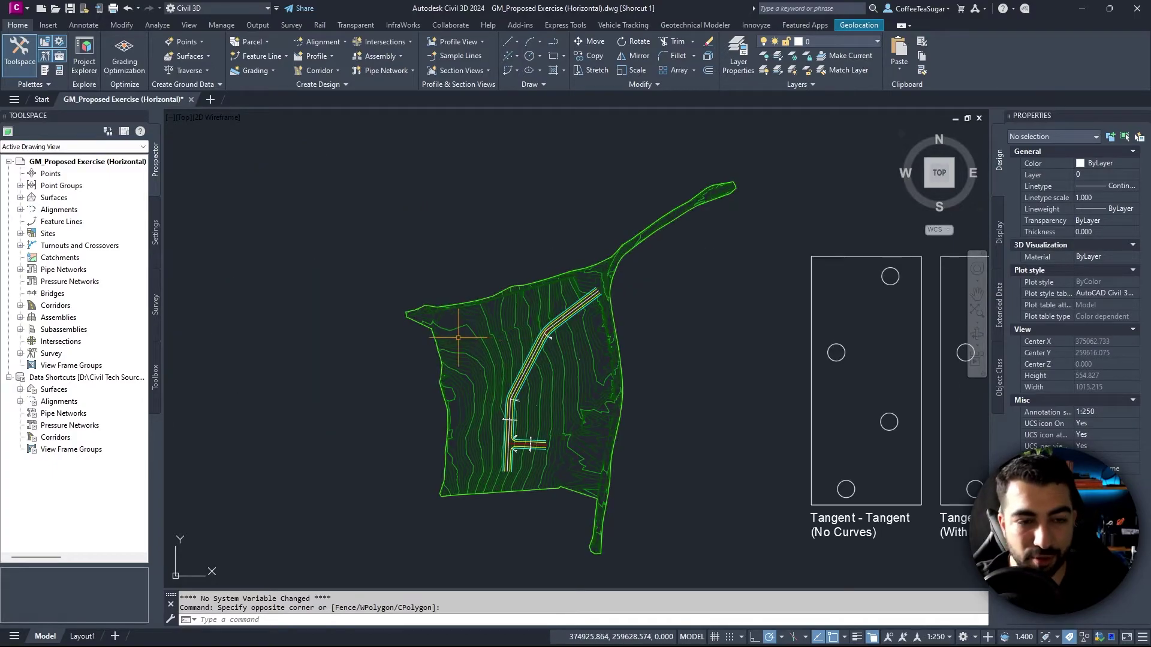
pyautogui.click(321, 42)
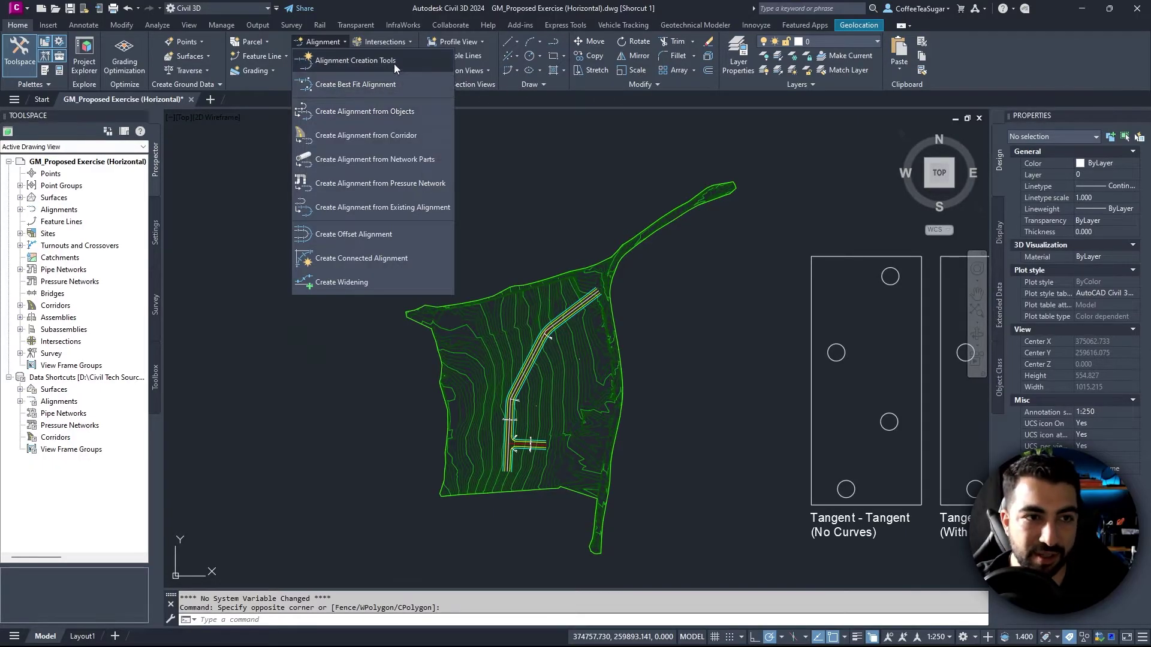
pyautogui.moveTo(753, 216); pyautogui.dragTo(527, 188, button='middle')
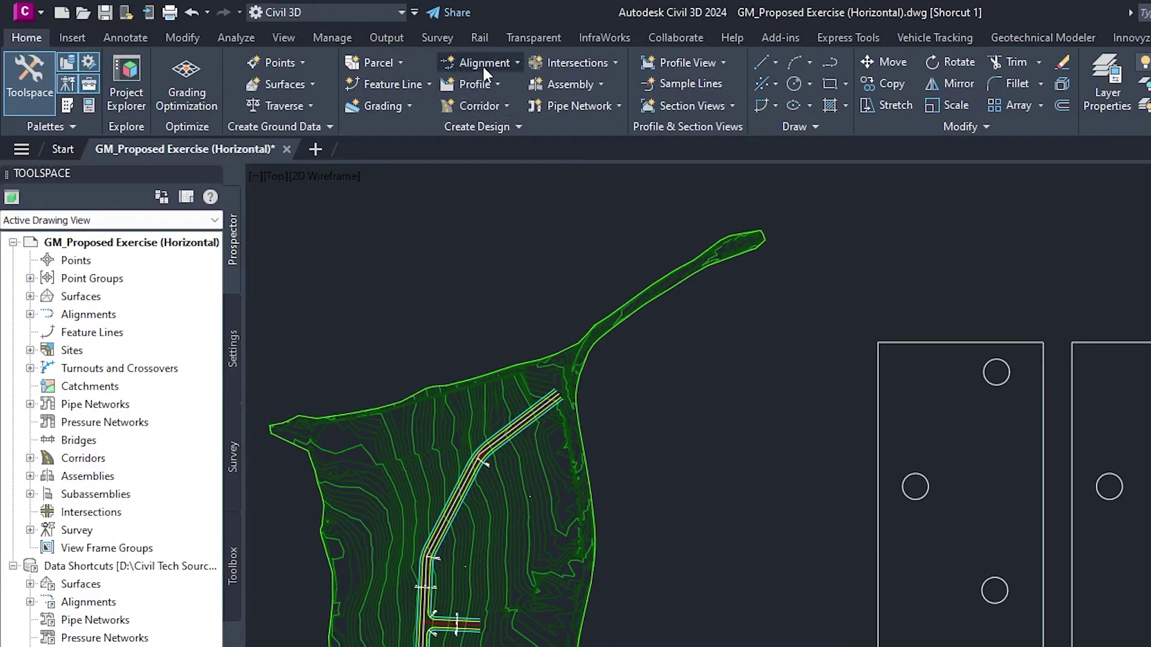
pyautogui.click(508, 67)
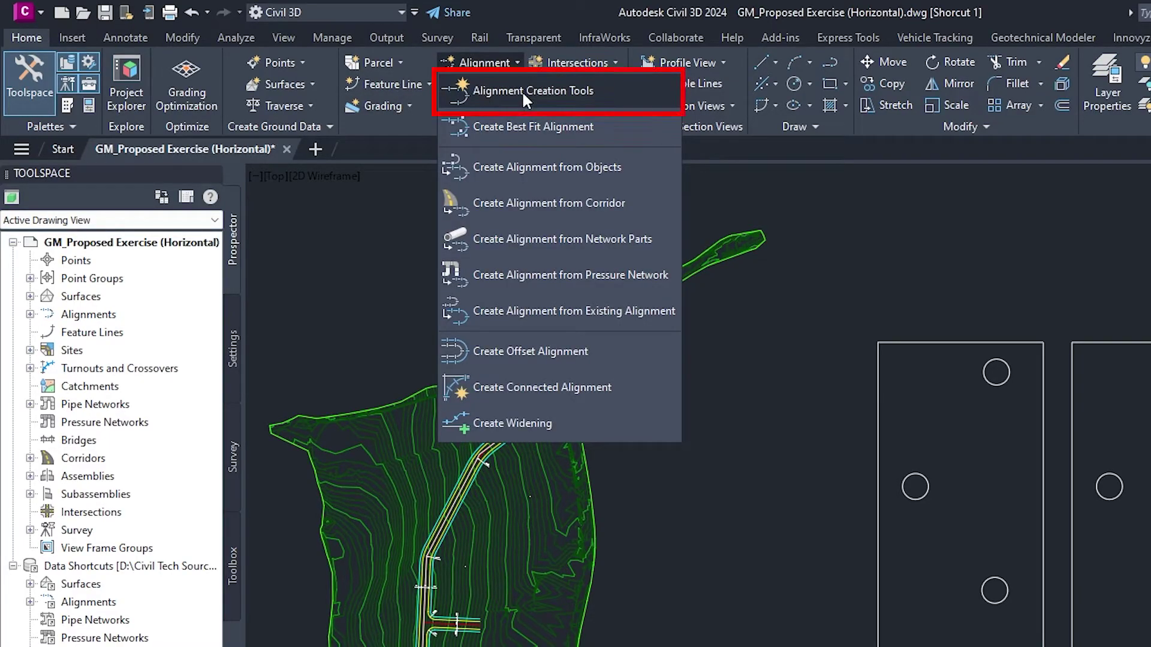
pyautogui.click(523, 91)
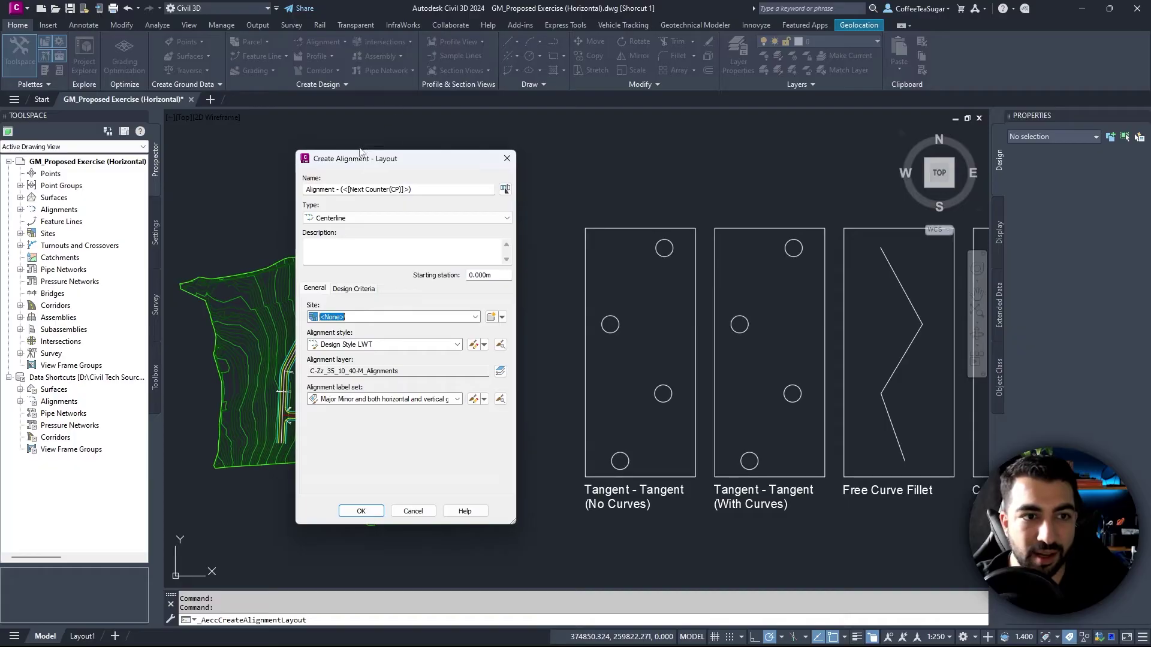
# Step: Name the alignment 'HA Test 1' and keep its type as Centerline
pyautogui.moveTo(422, 149); pyautogui.dragTo(568, 154)
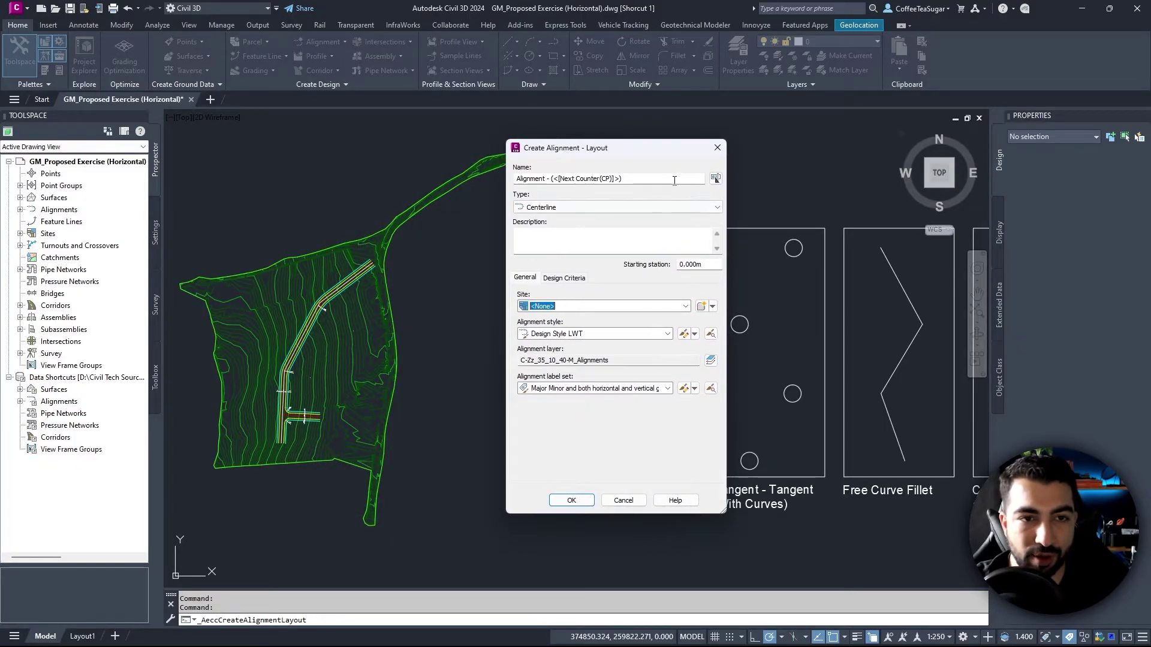
pyautogui.moveTo(674, 179); pyautogui.dragTo(464, 174)
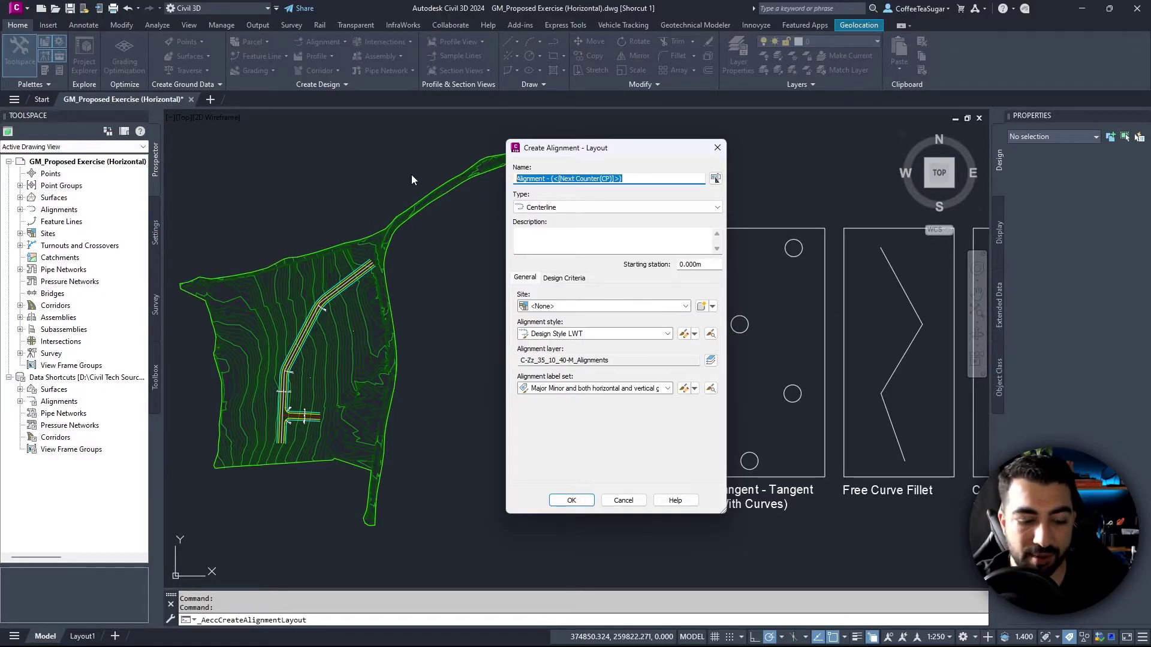
pyautogui.write('HA R')
pyautogui.press('BackSpace')
pyautogui.press('BackSpace')
pyautogui.press('BackSpace')
pyautogui.press('BackSpace')
pyautogui.write('HA T')
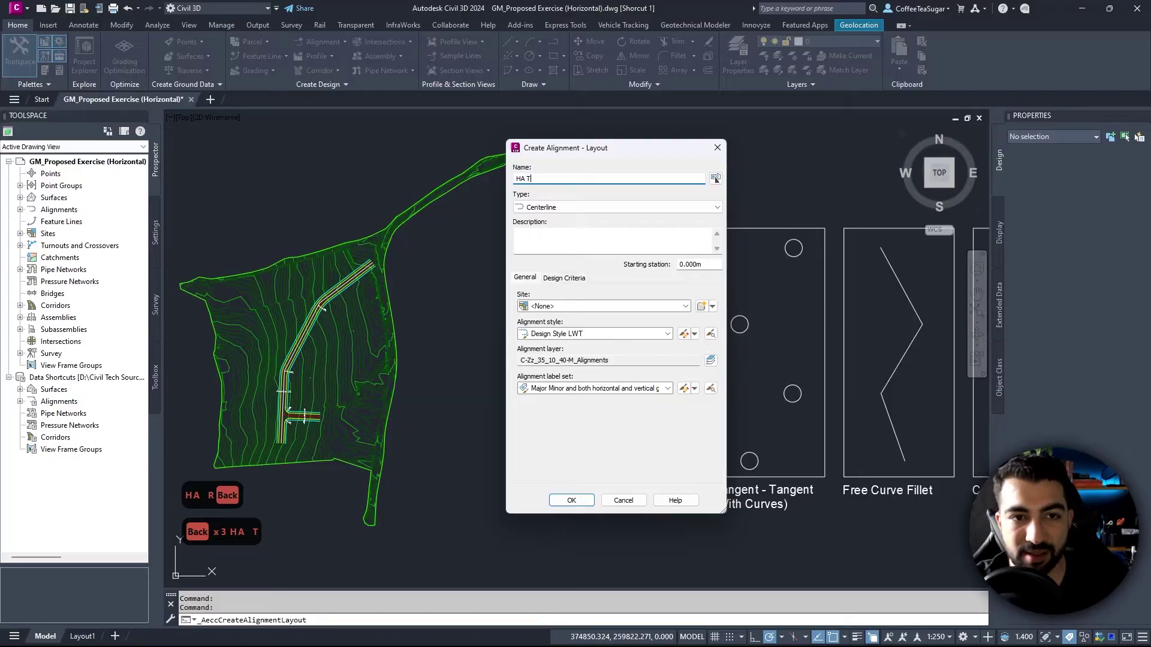
pyautogui.write('est 1')
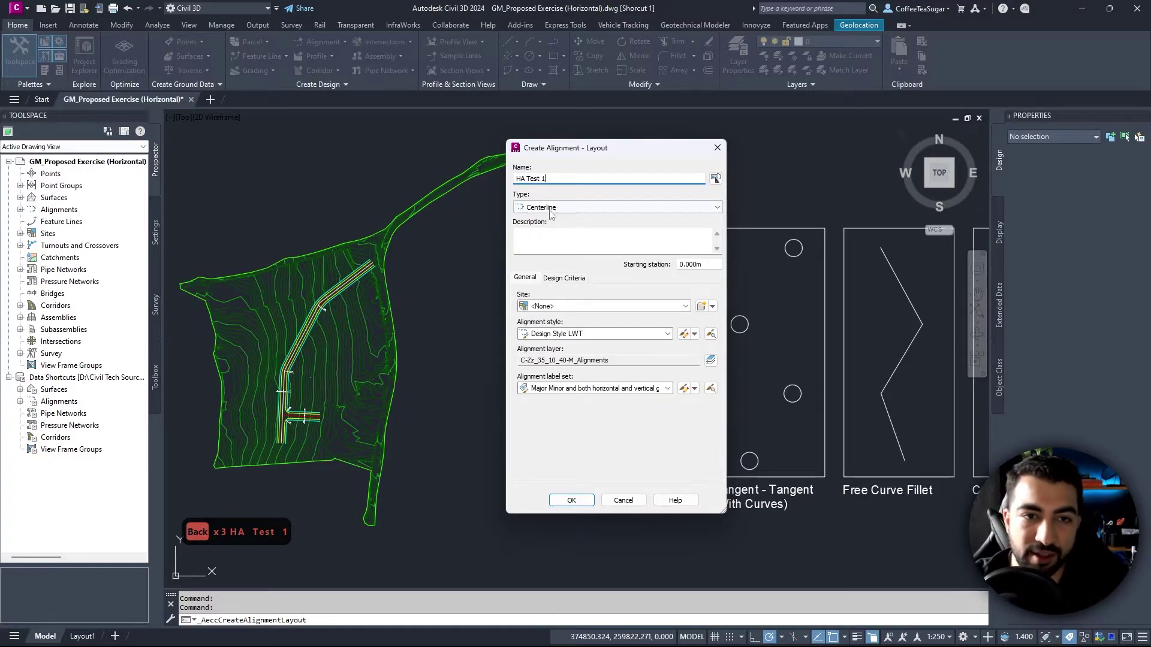
pyautogui.click(550, 212)
pyautogui.click(553, 226)
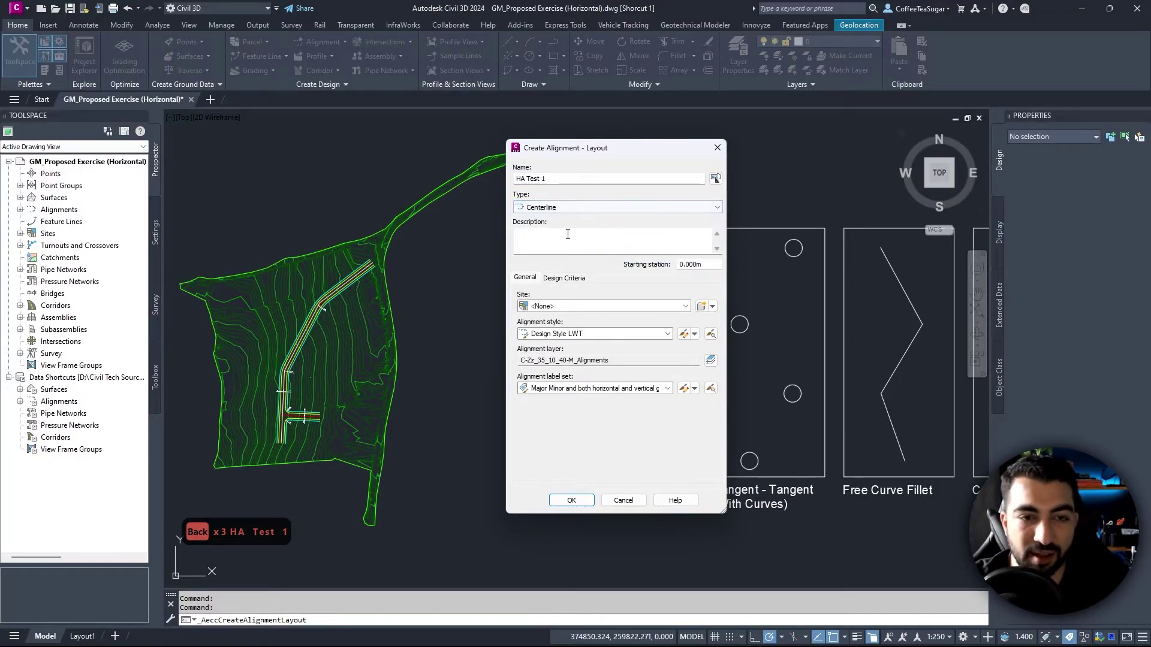
# Step: Leave the site as <None> and edit the Design Style LWT alignment style
pyautogui.click(567, 235)
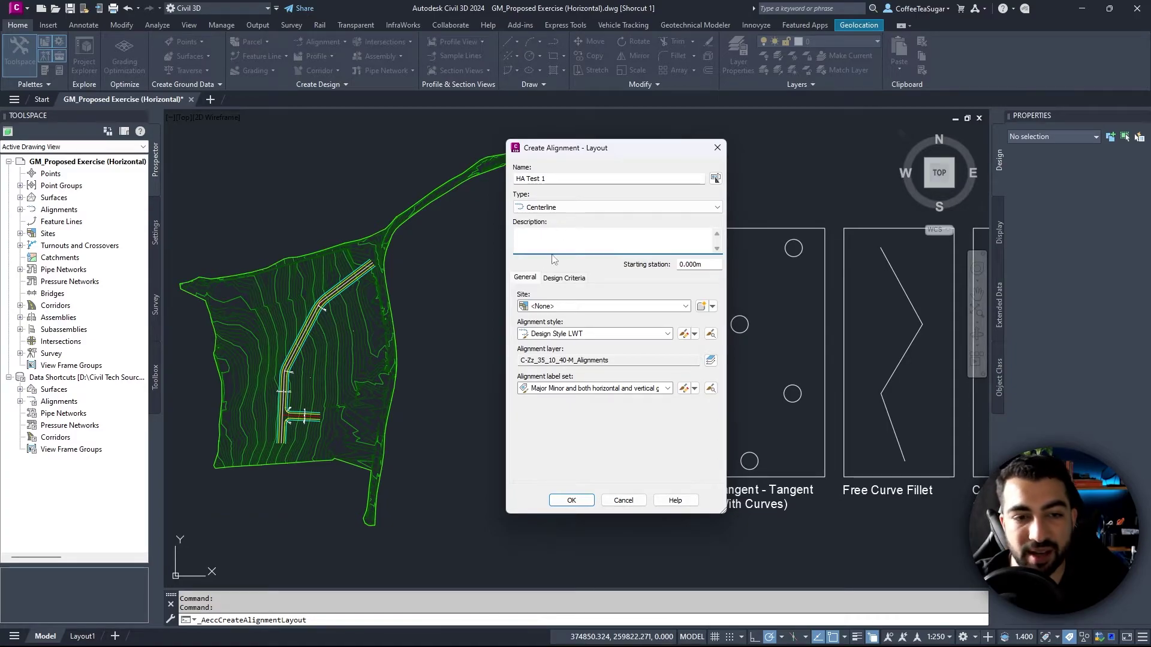
pyautogui.click(571, 307)
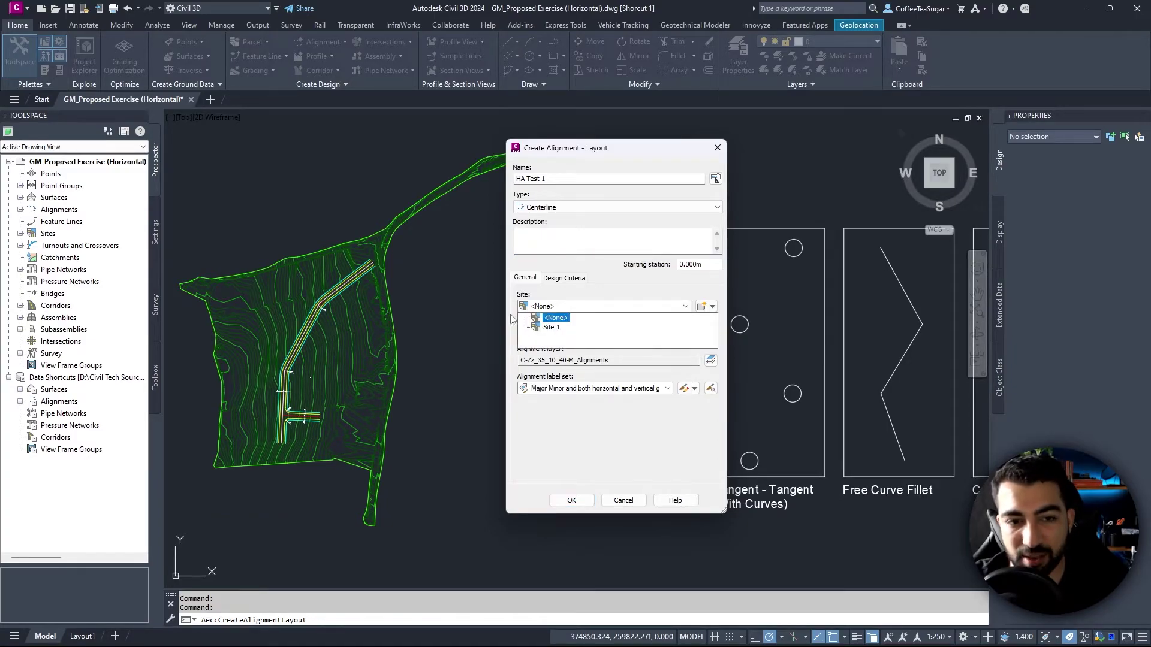
pyautogui.click(575, 305)
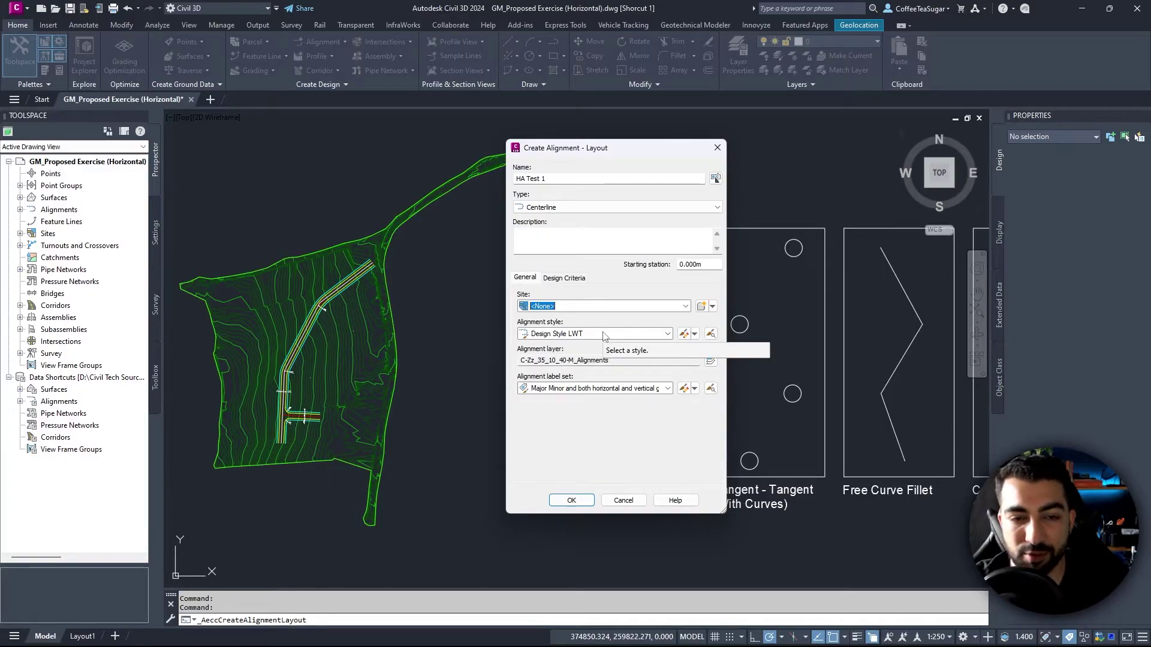
pyautogui.click(694, 333)
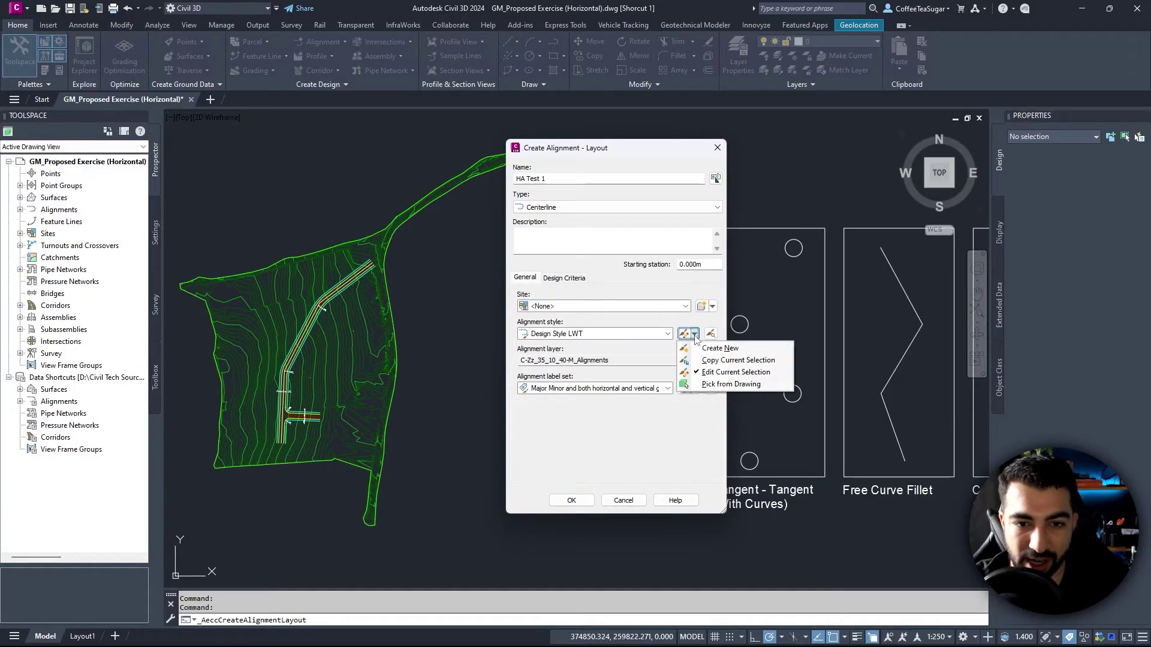
pyautogui.click(715, 372)
# Step: Review the style's Line display and Markers settings, then cancel without changes
pyautogui.click(410, 265)
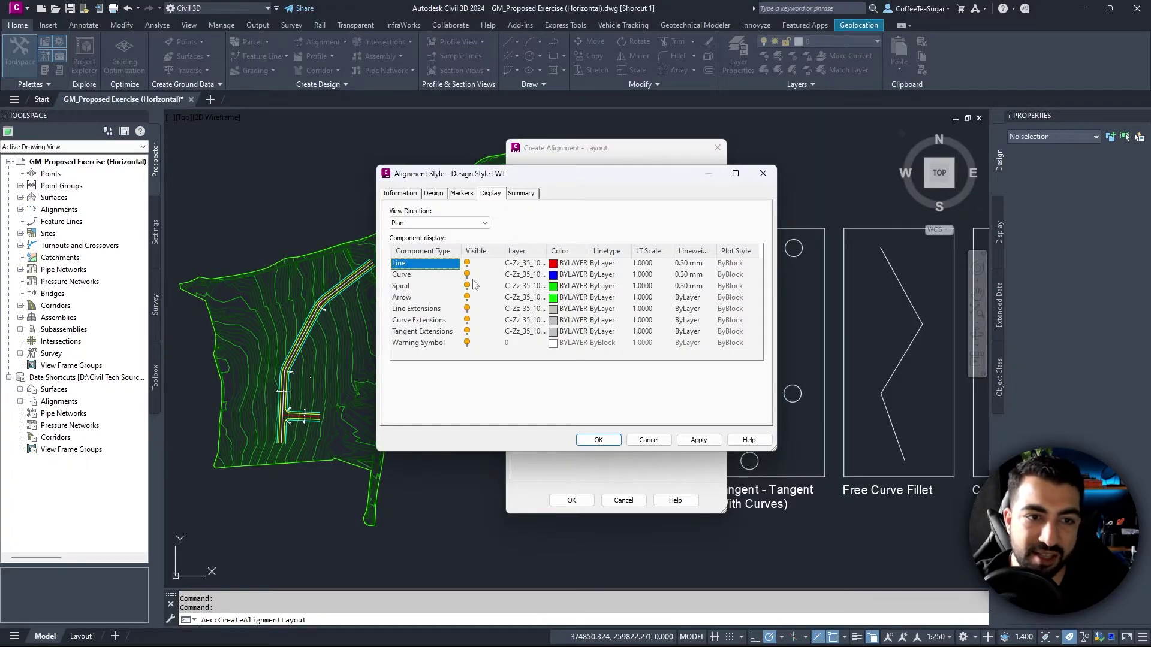
pyautogui.click(461, 194)
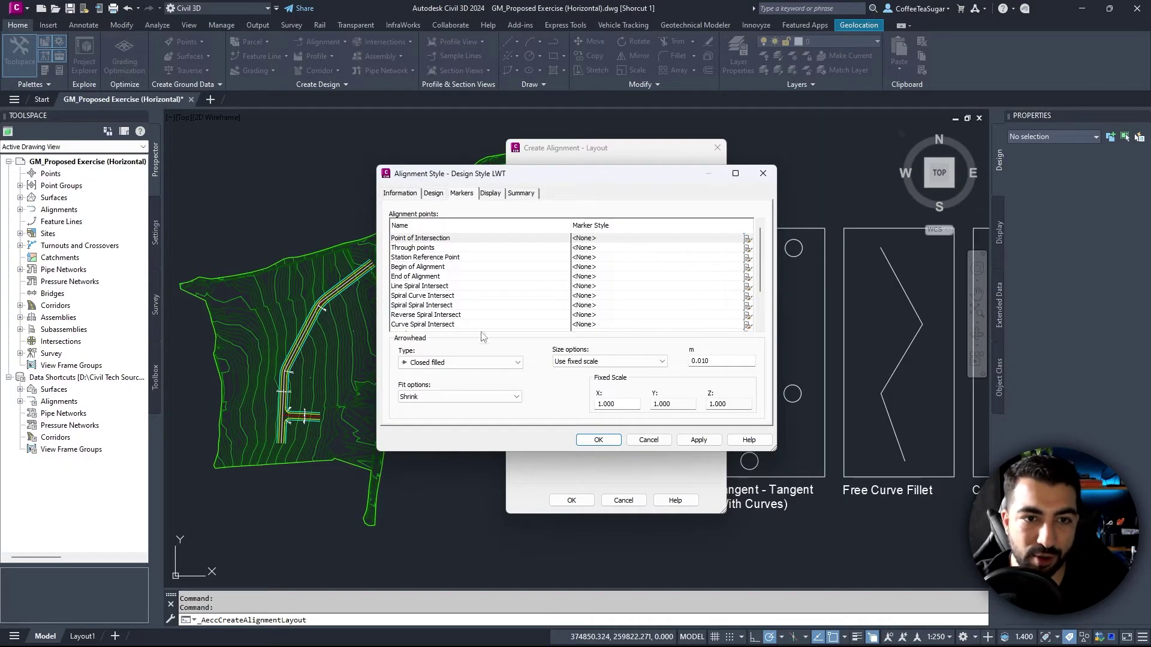
pyautogui.click(654, 443)
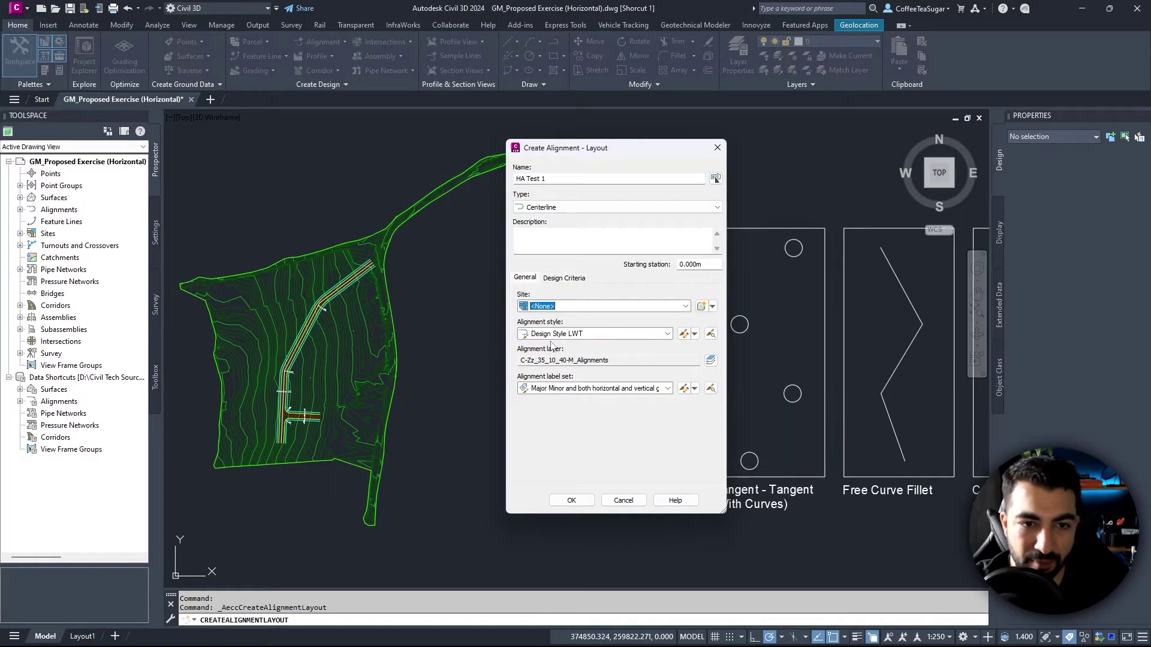
# Step: Keep Design Style LWT and the default label set, then view the Design Criteria tab
pyautogui.click(604, 334)
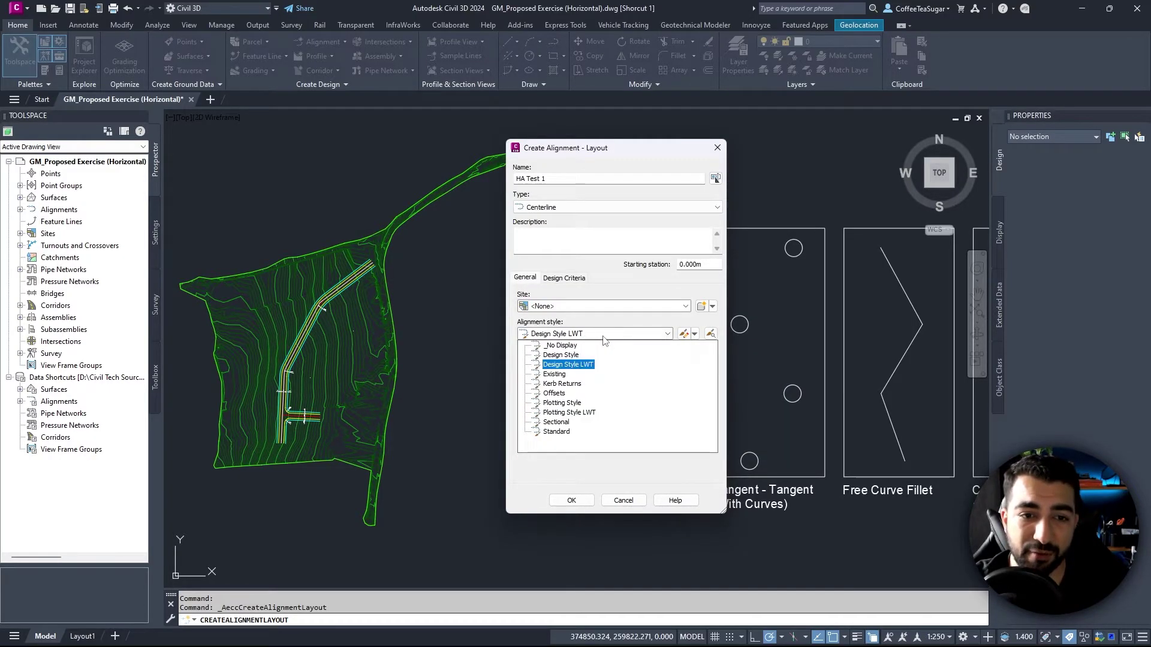
pyautogui.click(580, 333)
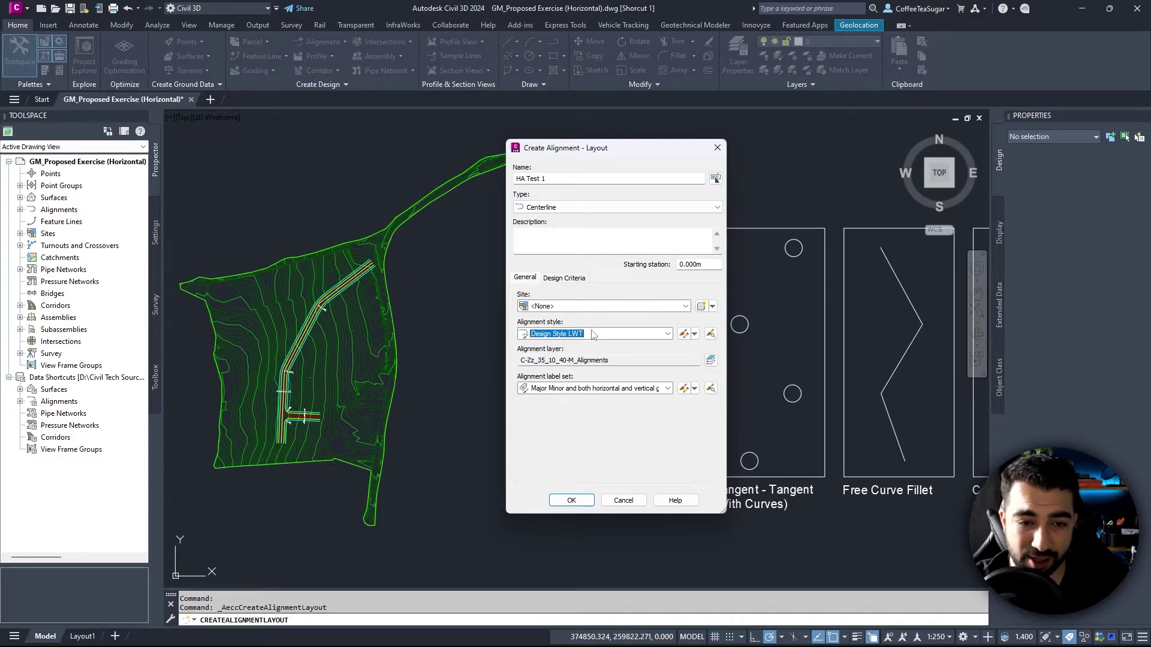
pyautogui.click(535, 389)
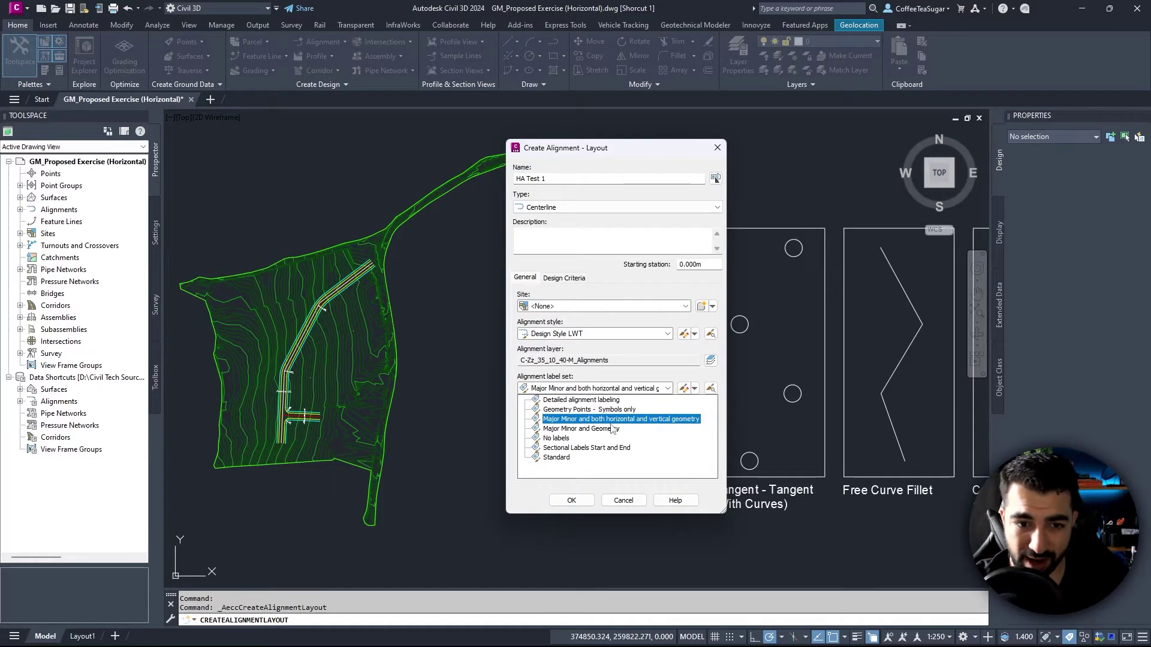
pyautogui.scroll(2, 644, 385)
pyautogui.click(652, 353)
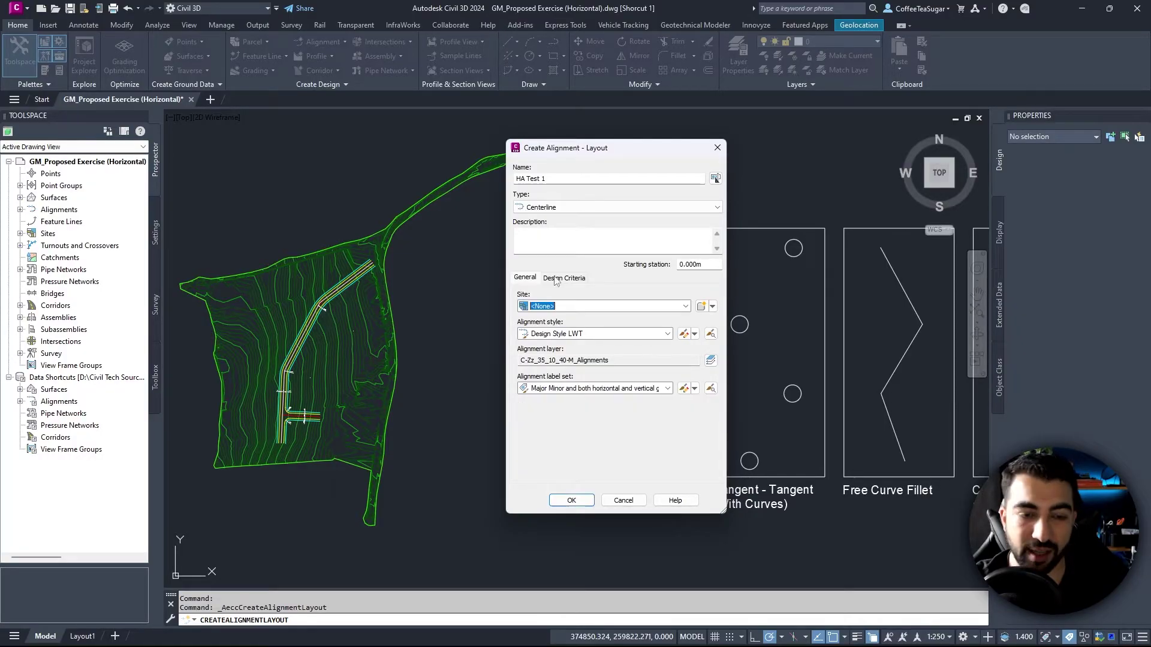
pyautogui.click(556, 278)
# Step: Set the starting design speed to 60 km/h and return to the General tab
pyautogui.moveTo(599, 308); pyautogui.dragTo(418, 309)
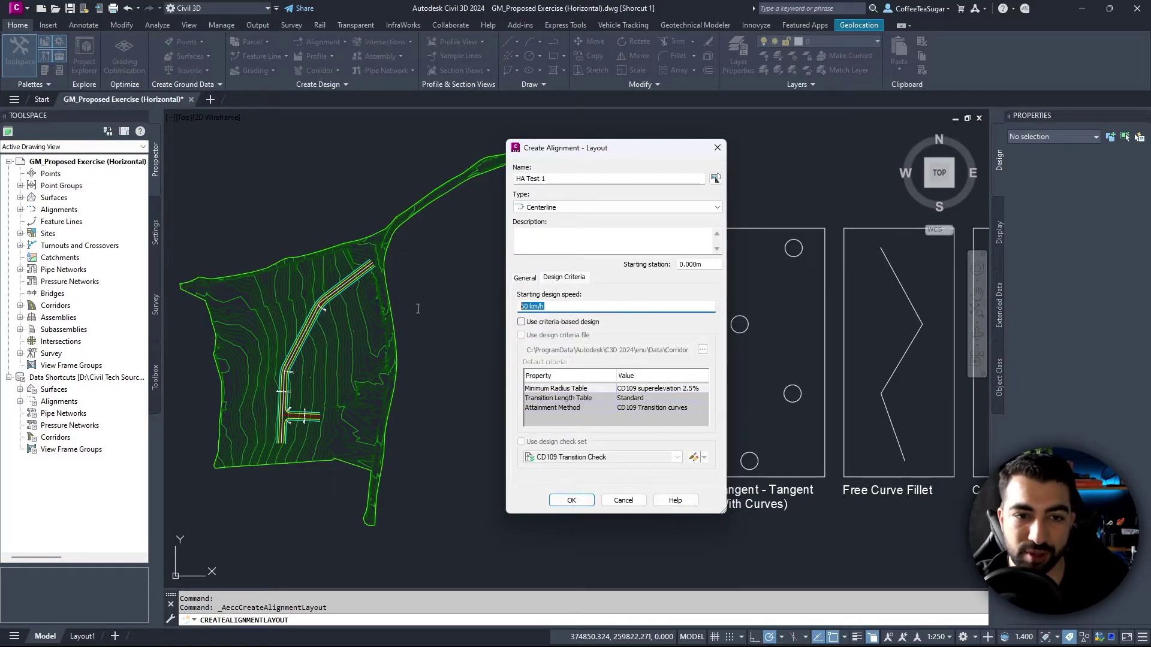
pyautogui.press('Down')
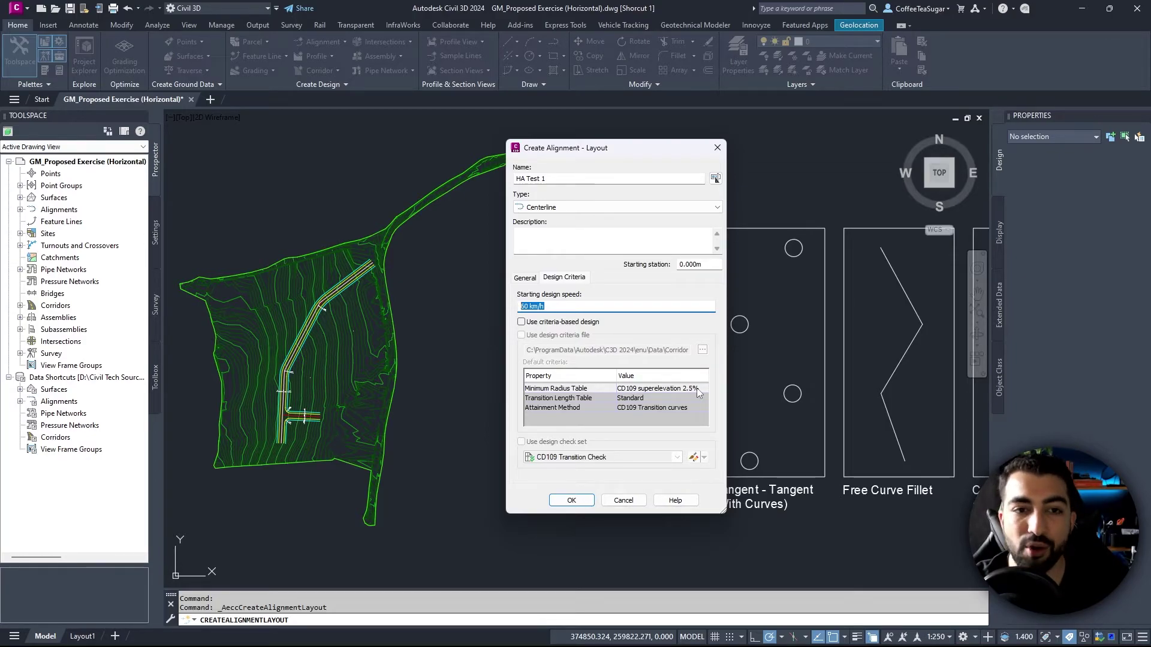
pyautogui.click(526, 278)
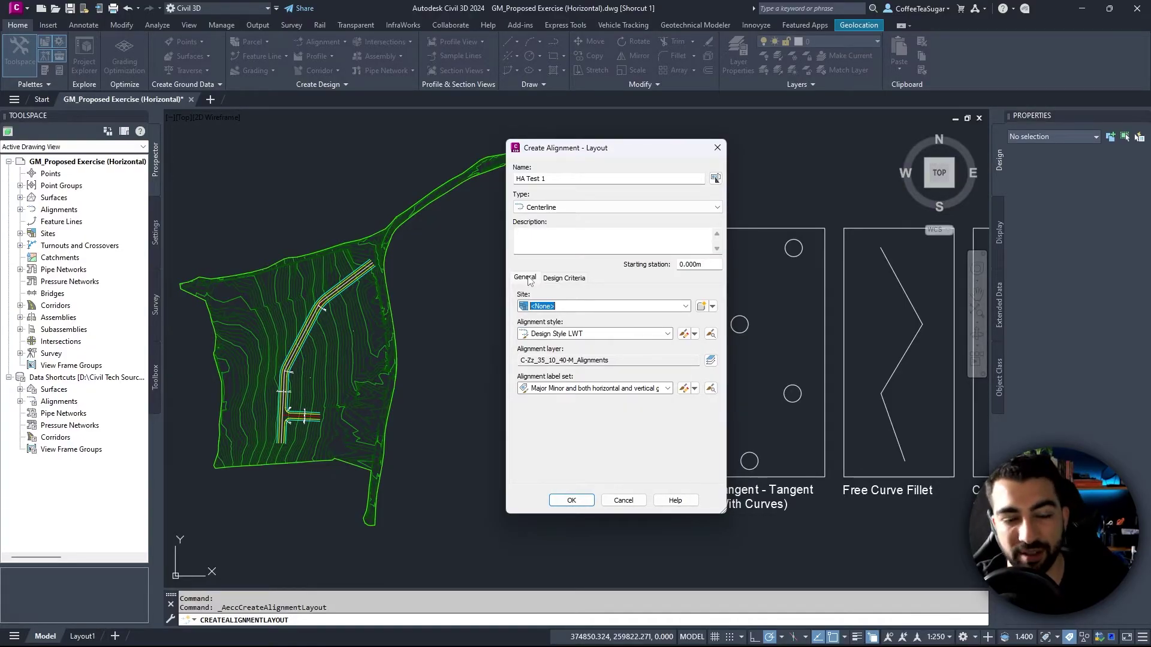
# Step: Create HA Test 1, dock its Alignment Layout Tools at the top, and show the Tangent-Tangent options
pyautogui.click(571, 500)
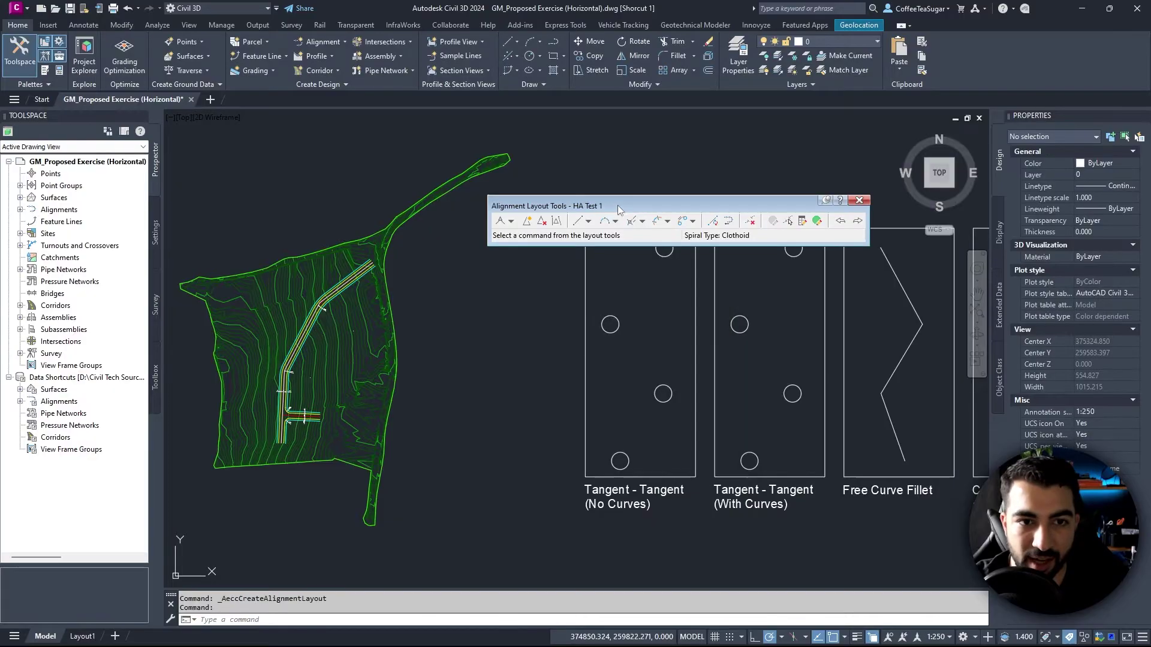
pyautogui.moveTo(618, 210)
pyautogui.mouseDown()
pyautogui.moveTo(627, 174)
pyautogui.moveTo(563, 236)
pyautogui.moveTo(540, 180)
pyautogui.mouseUp()
pyautogui.moveTo(539, 270)
pyautogui.mouseDown(button='middle')
pyautogui.moveTo(453, 269)
pyautogui.moveTo(454, 283)
pyautogui.mouseUp(button='middle')
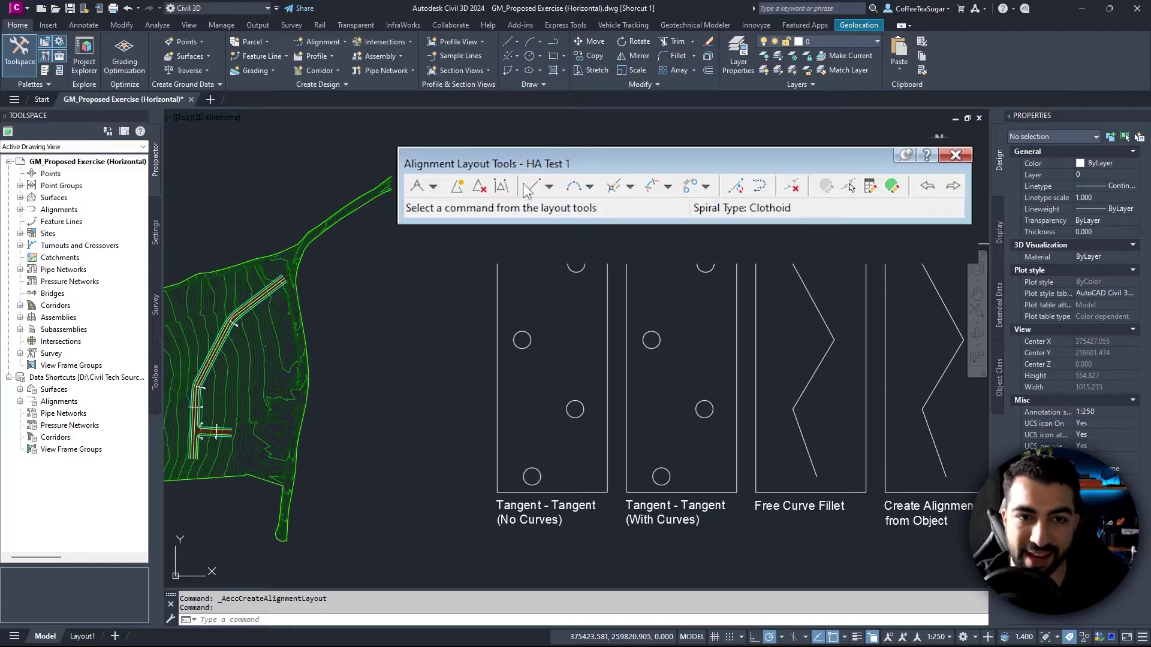
pyautogui.moveTo(480, 252); pyautogui.dragTo(466, 252, button='middle')
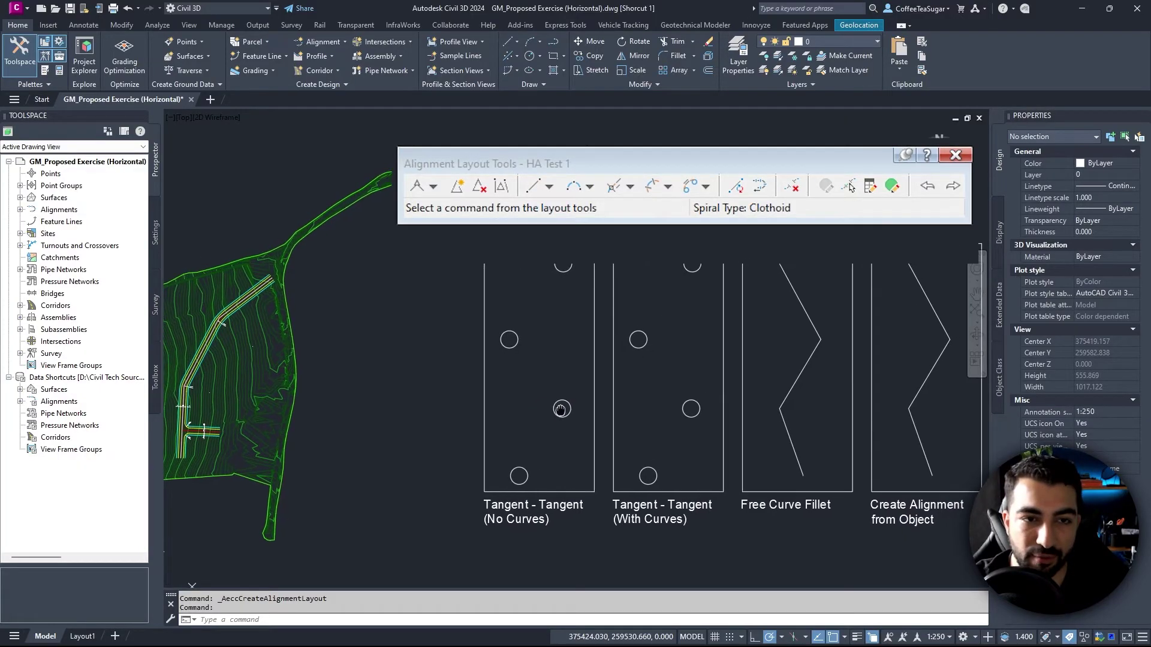
pyautogui.click(433, 188)
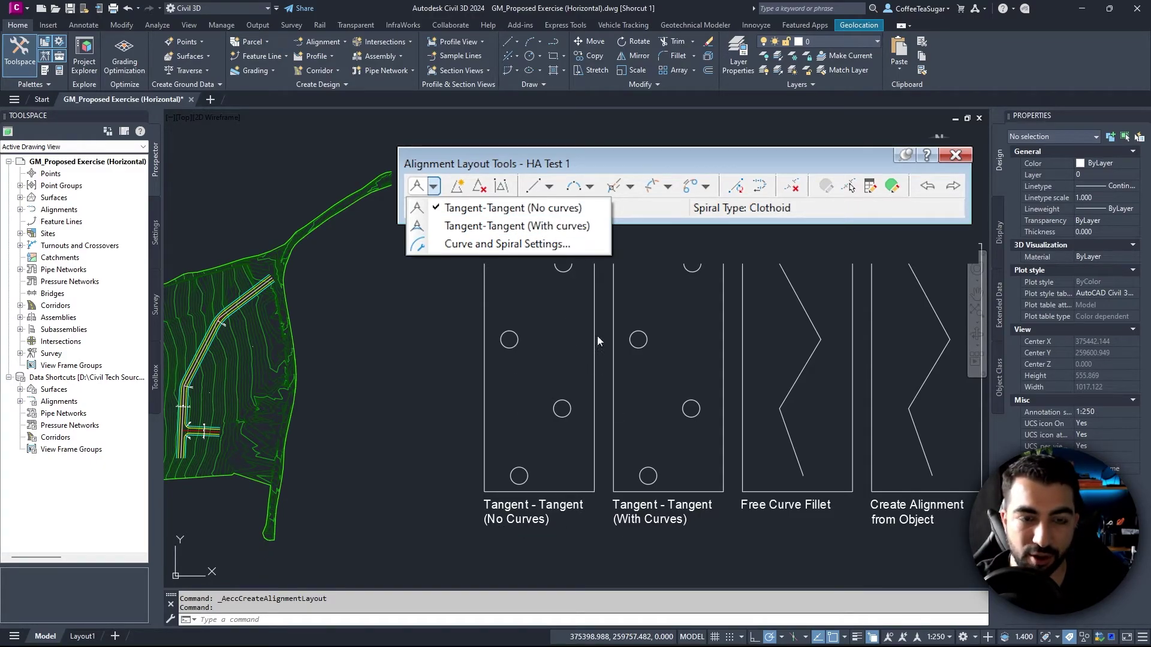
# Step: Lay out HA Test 1 as no-curve tangents through the four circle centres
pyautogui.click(510, 208)
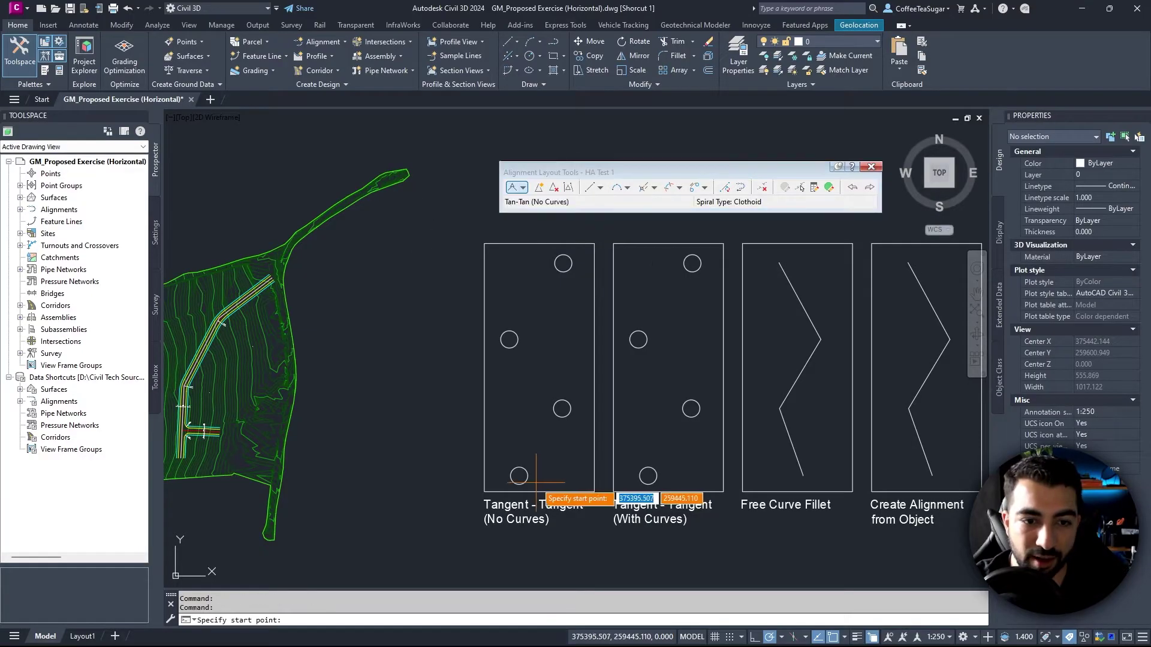
pyautogui.click(519, 476)
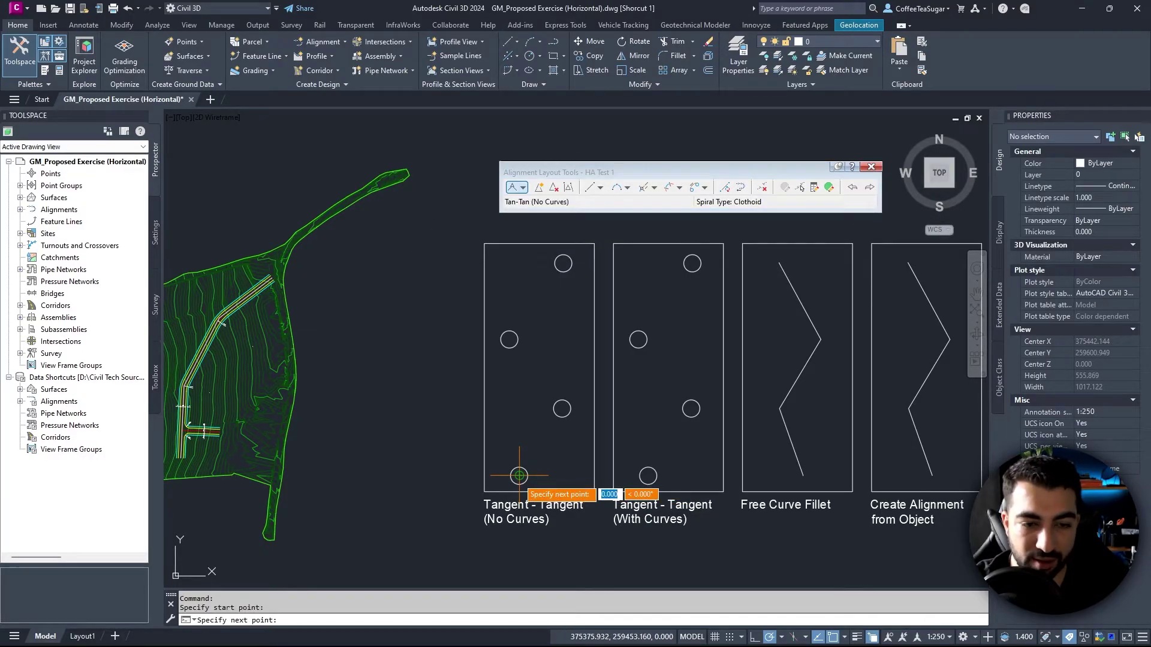
pyautogui.click(561, 409)
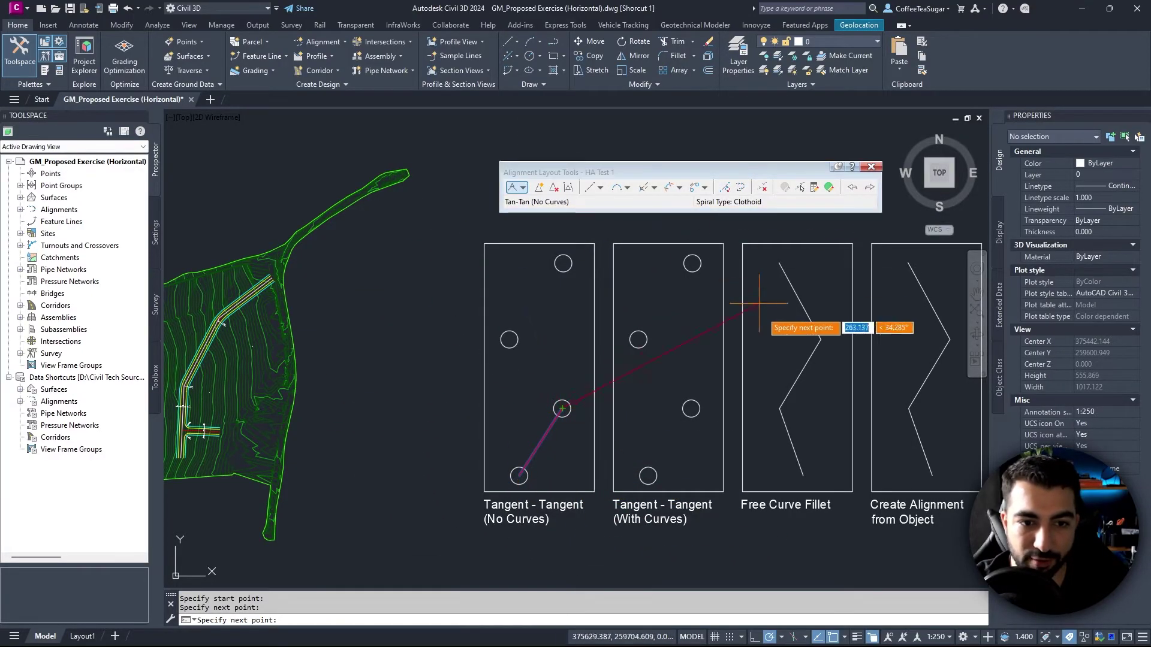
pyautogui.click(509, 339)
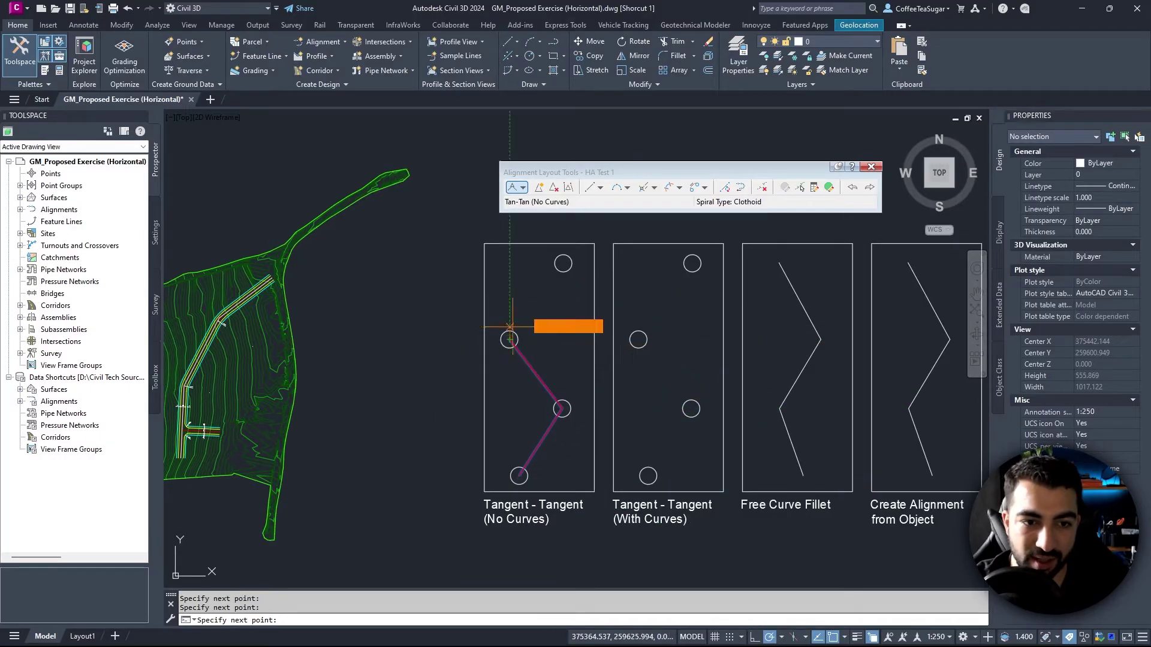
pyautogui.click(563, 263)
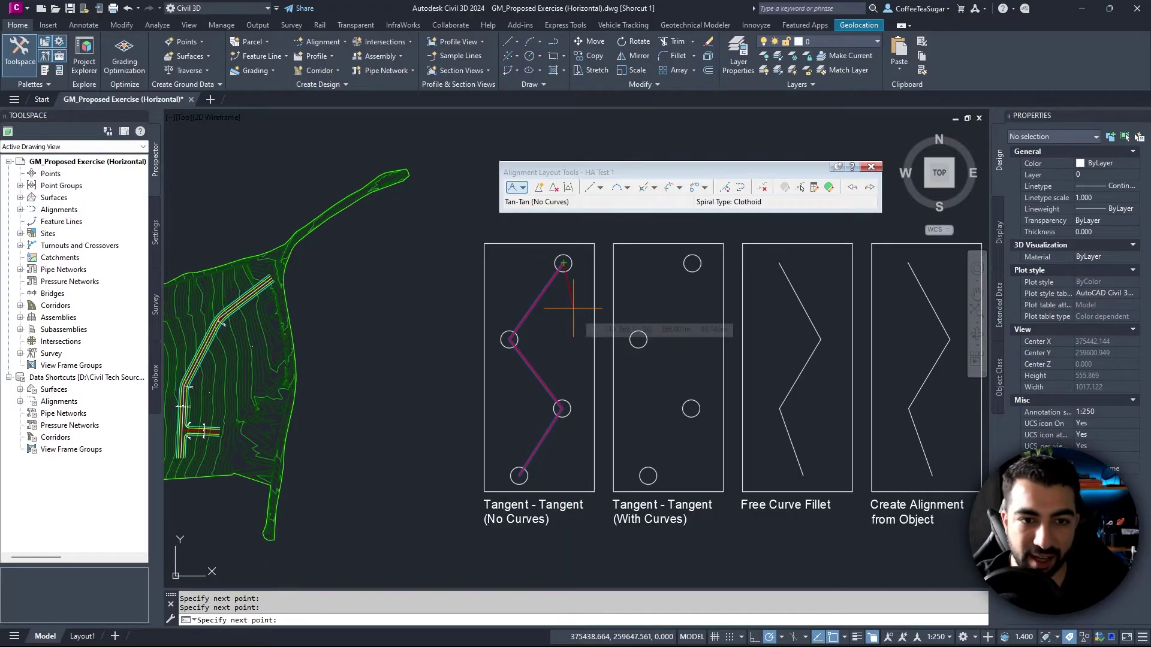
pyautogui.press('Return')
pyautogui.scroll(4, 513, 354)
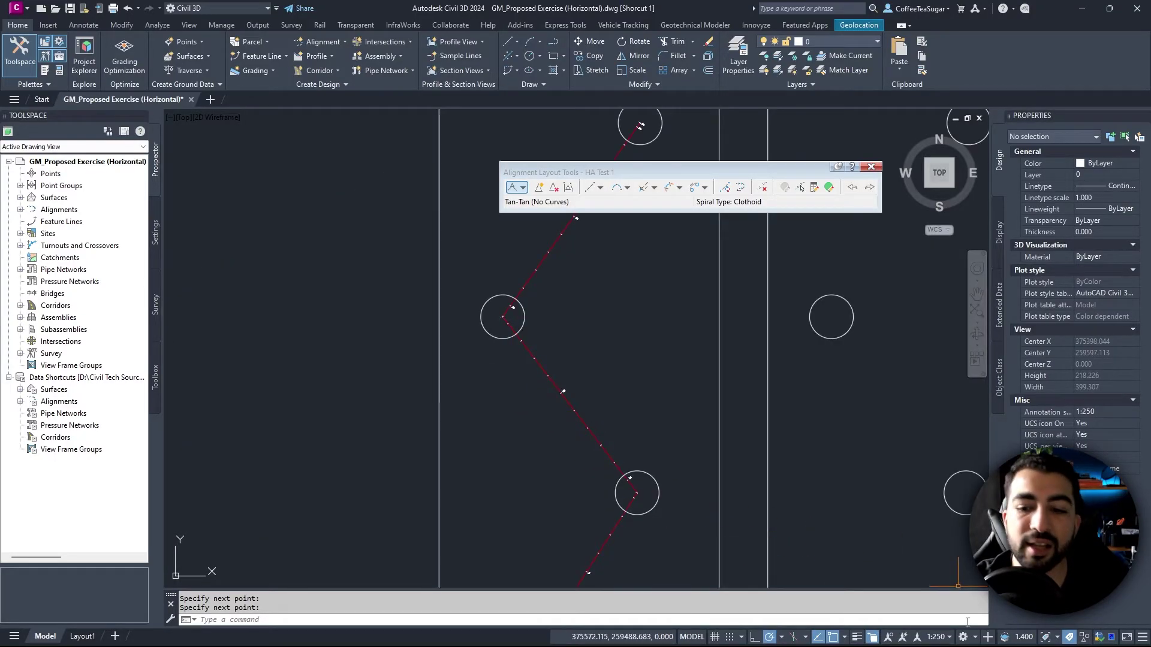
# Step: Set the annotation scale to 1:1000 and bring the alignment back into view
pyautogui.click(936, 636)
pyautogui.click(952, 470)
pyautogui.scroll(2, 534, 352)
pyautogui.scroll(-4, 533, 352)
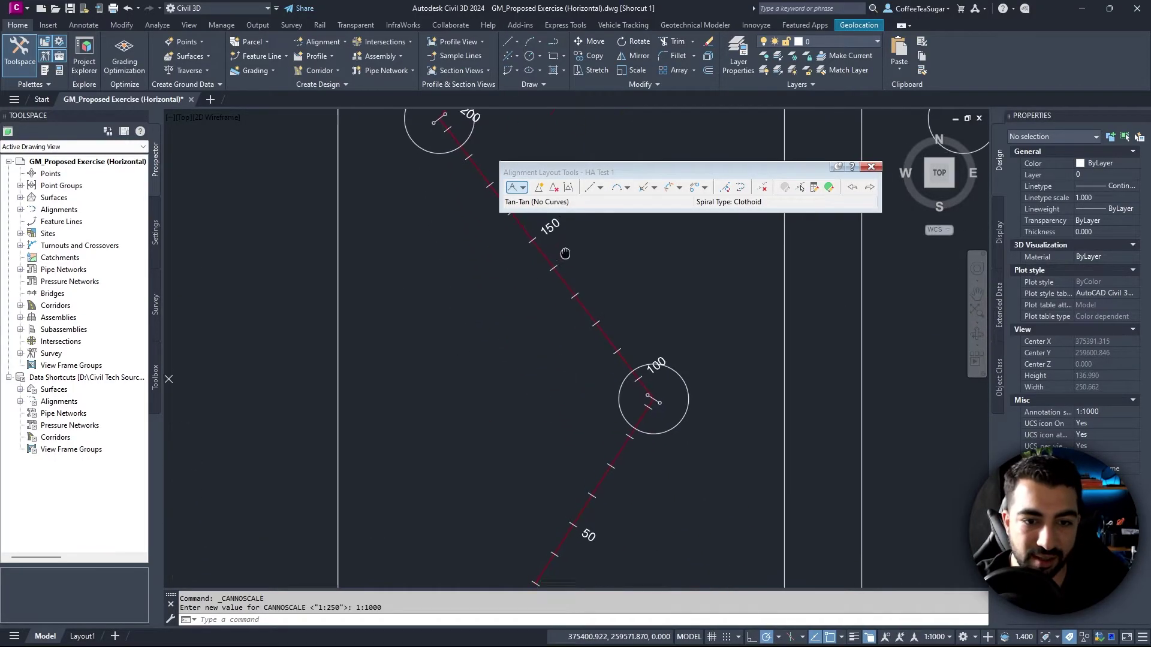
pyautogui.moveTo(596, 471)
pyautogui.mouseDown(button='middle')
pyautogui.moveTo(618, 291)
pyautogui.moveTo(578, 401)
pyautogui.mouseUp(button='middle')
pyautogui.scroll(-4, 557, 395)
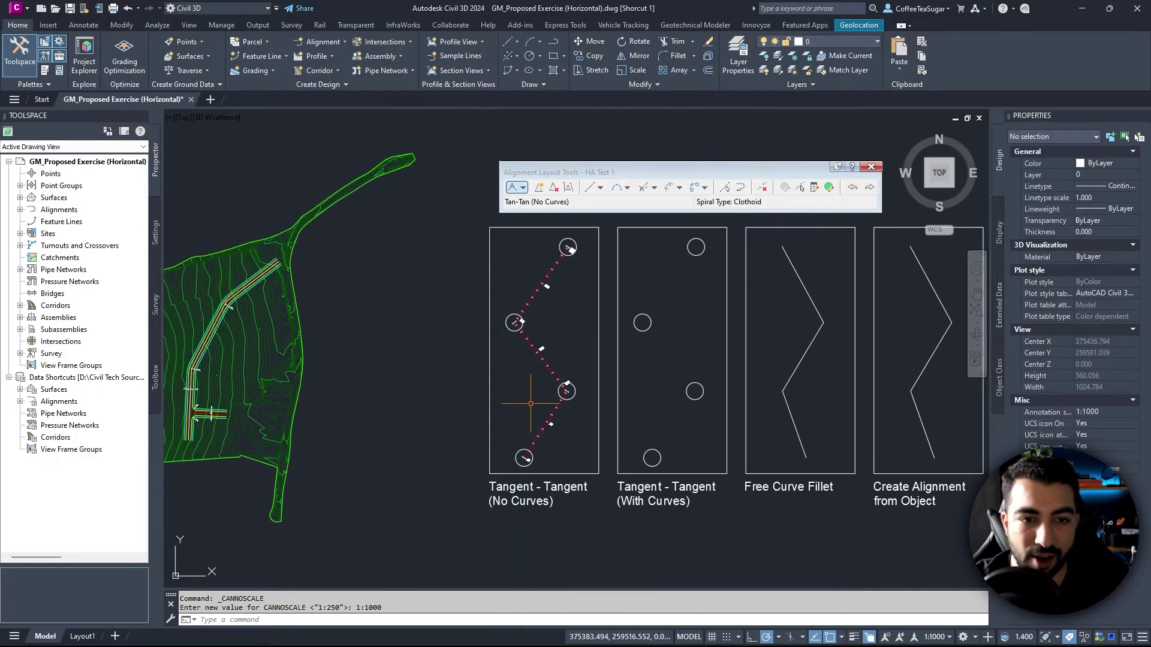
pyautogui.scroll(4, 548, 329)
pyautogui.scroll(2, 574, 280)
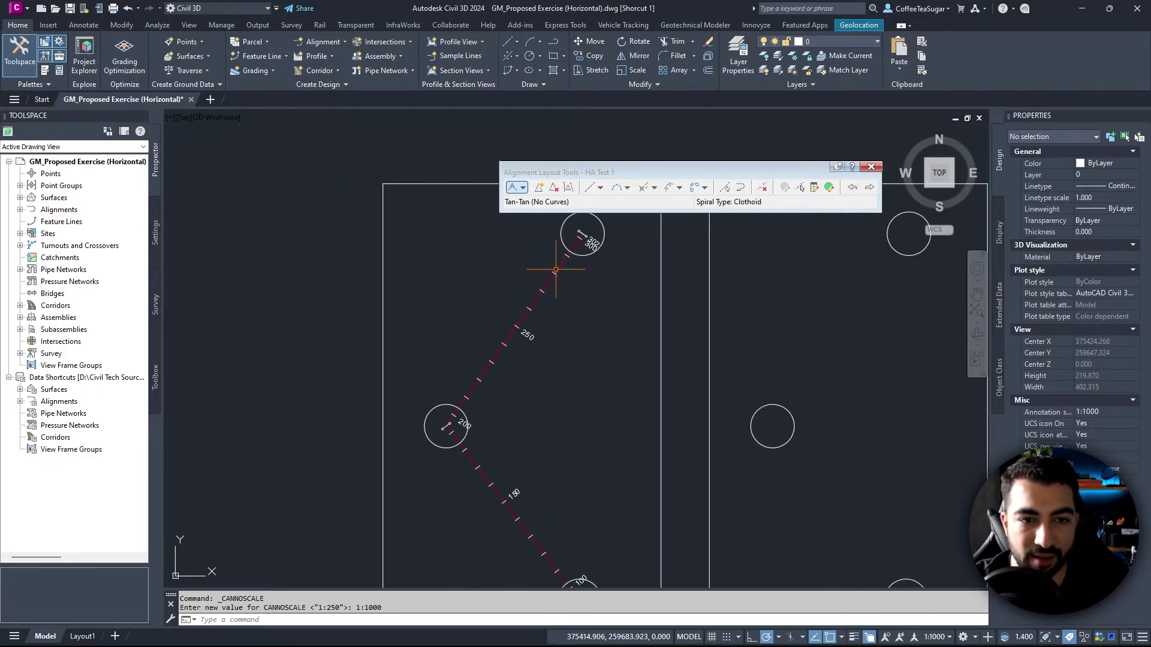
# Step: Lengthen the alignment's end point and trial-move the station-200 PI, then undo the move
pyautogui.click(558, 268)
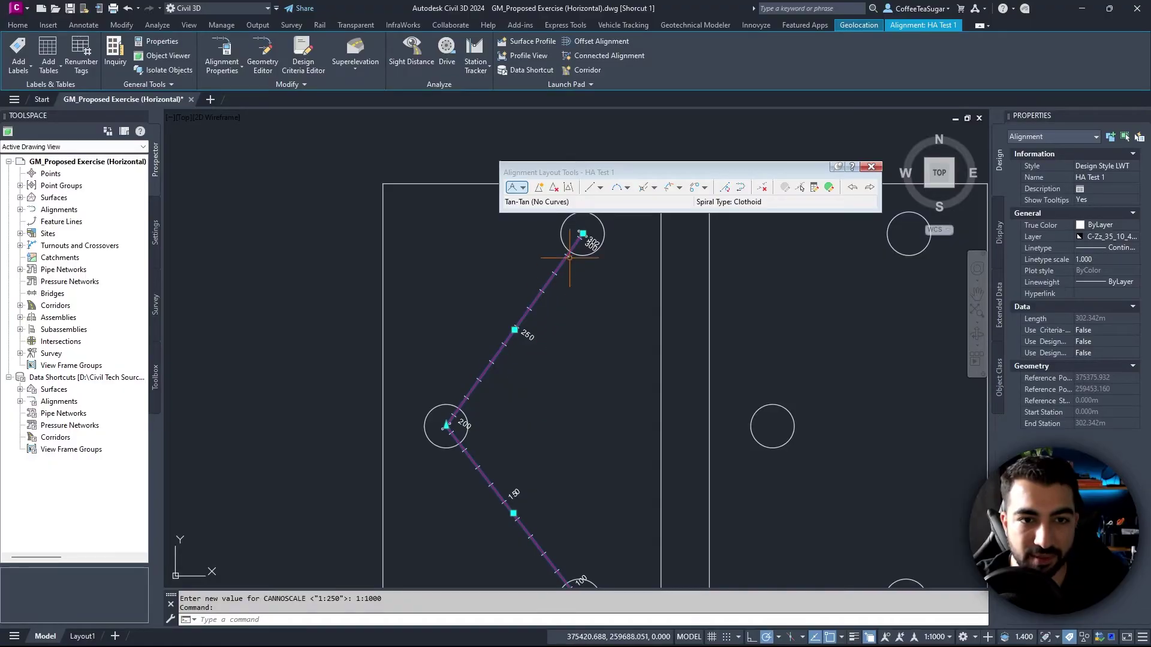
pyautogui.moveTo(586, 230); pyautogui.dragTo(606, 275, button='middle')
pyautogui.click(599, 277)
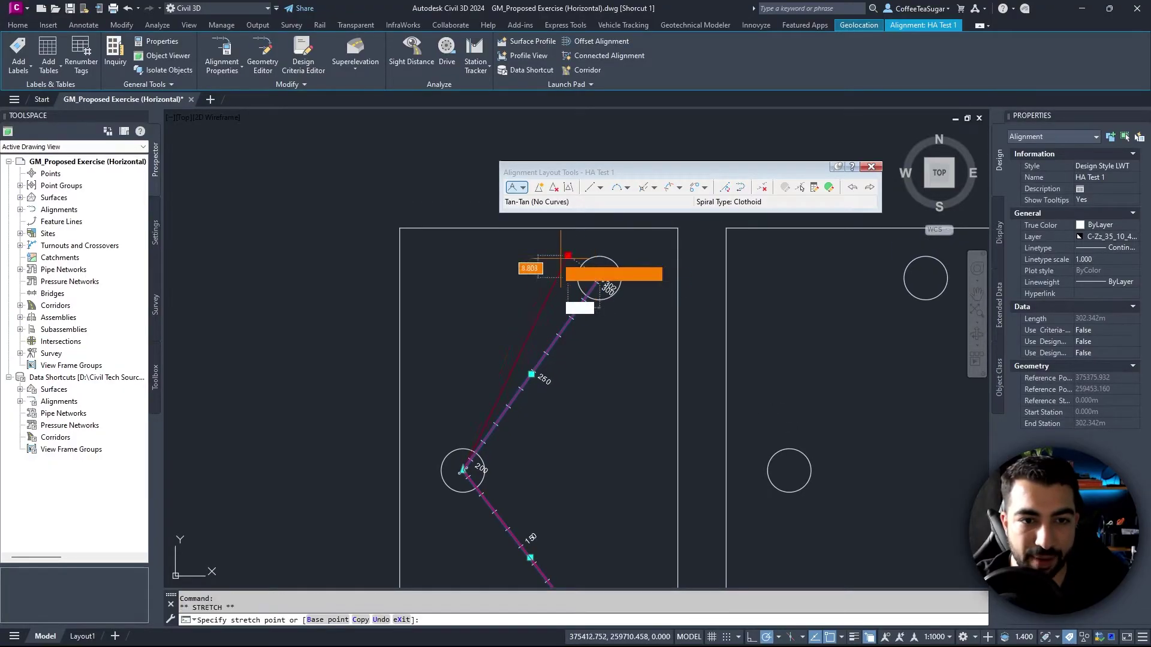
pyautogui.click(654, 308)
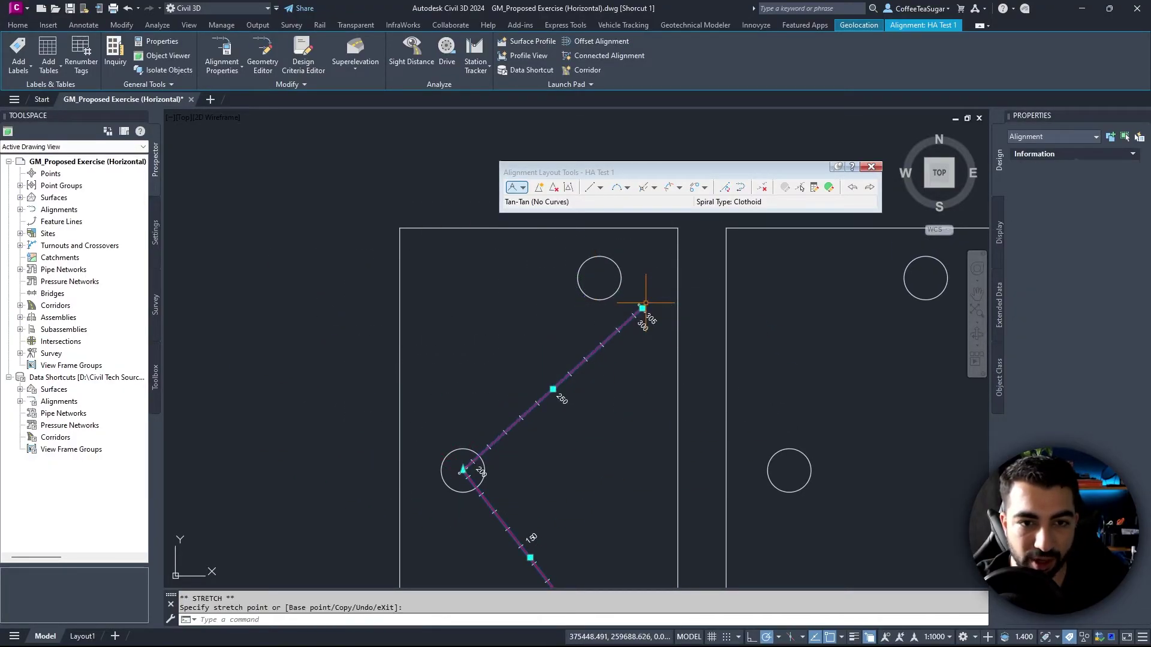
pyautogui.moveTo(654, 308); pyautogui.dragTo(669, 171, button='middle')
pyautogui.click(462, 470)
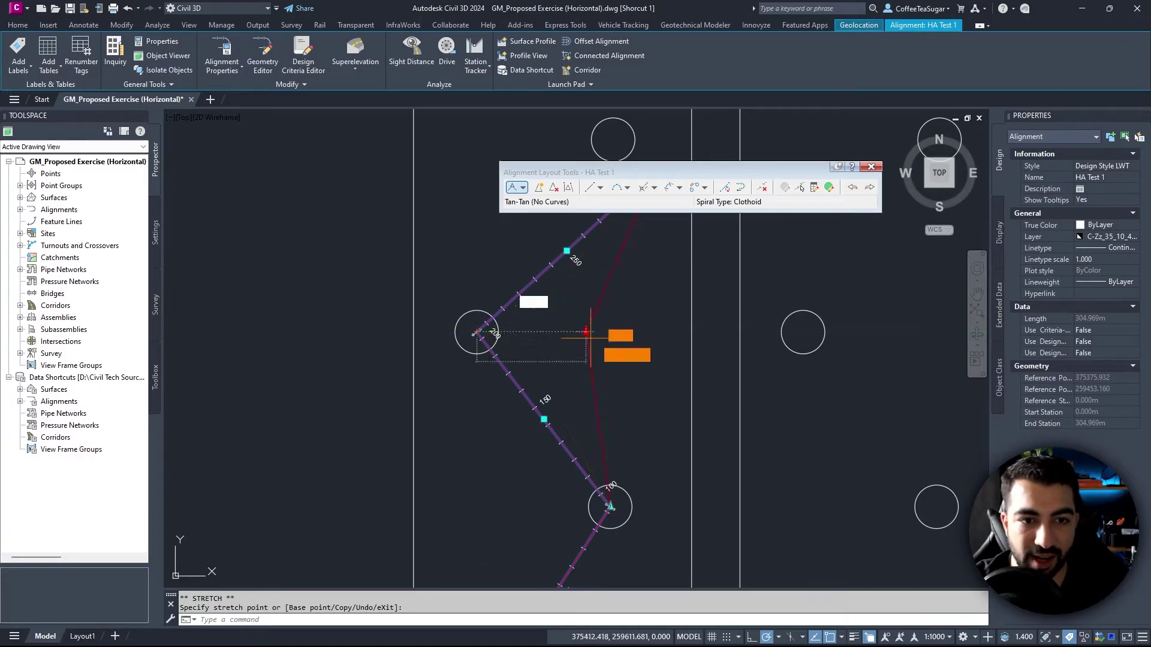
pyautogui.click(532, 315)
pyautogui.hotkey('ctrl', 'z')
pyautogui.hotkey('ctrl', 'z')
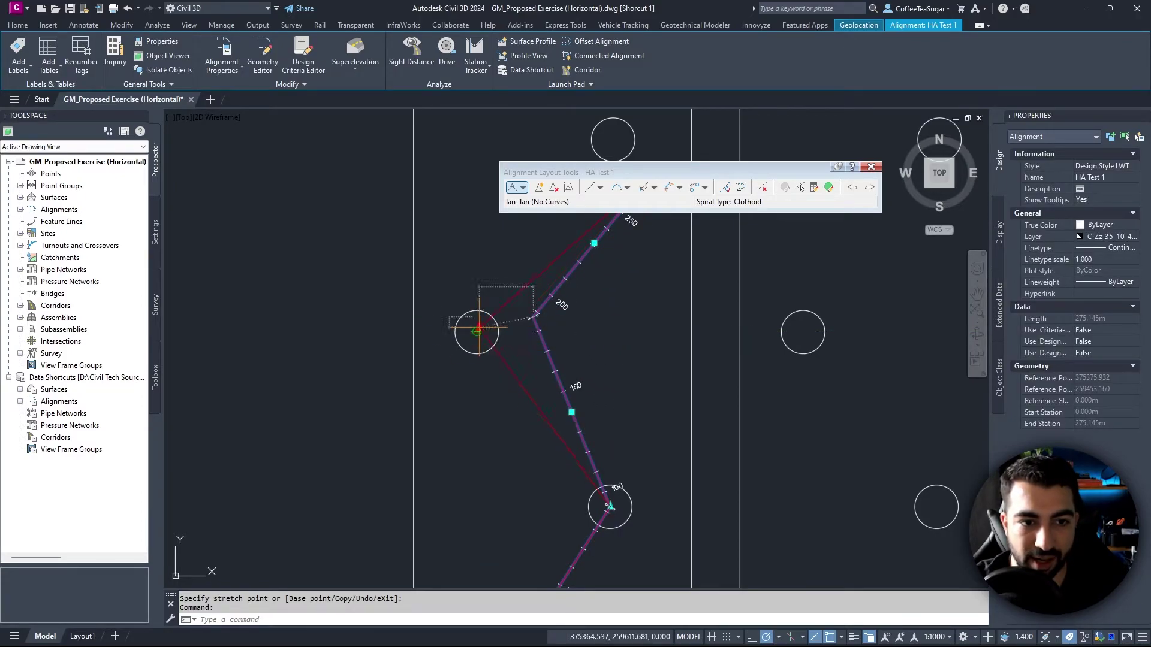
# Step: Try stretching a PI and the end point again, cancelling both and clearing the selection
pyautogui.click(564, 345)
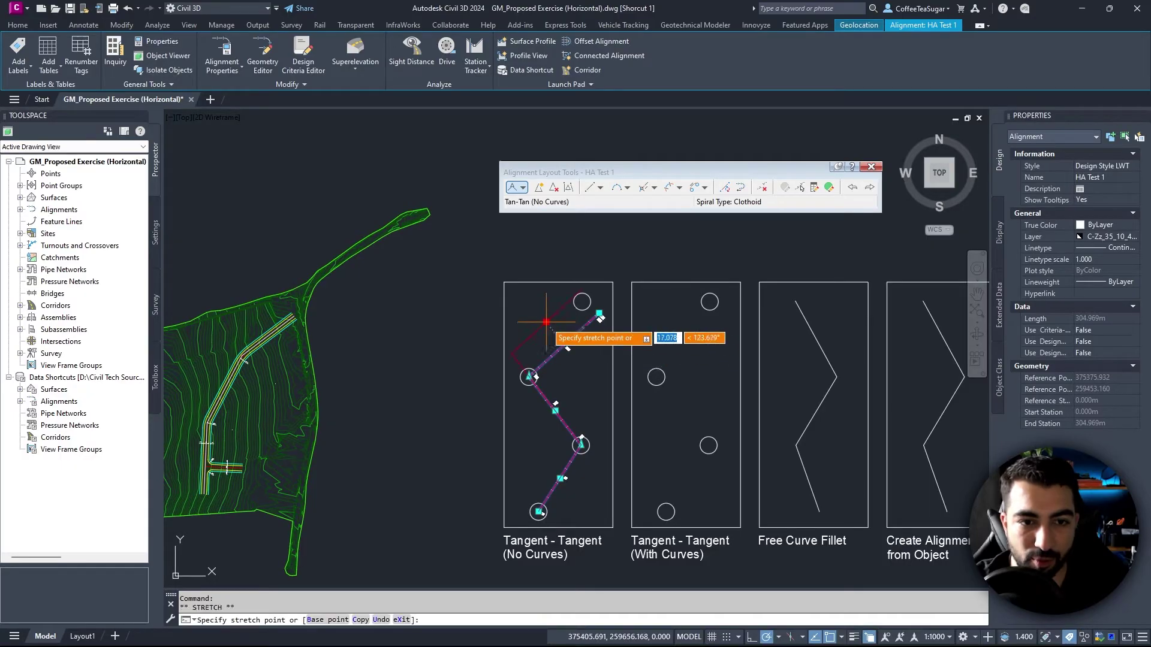
pyautogui.press('Escape')
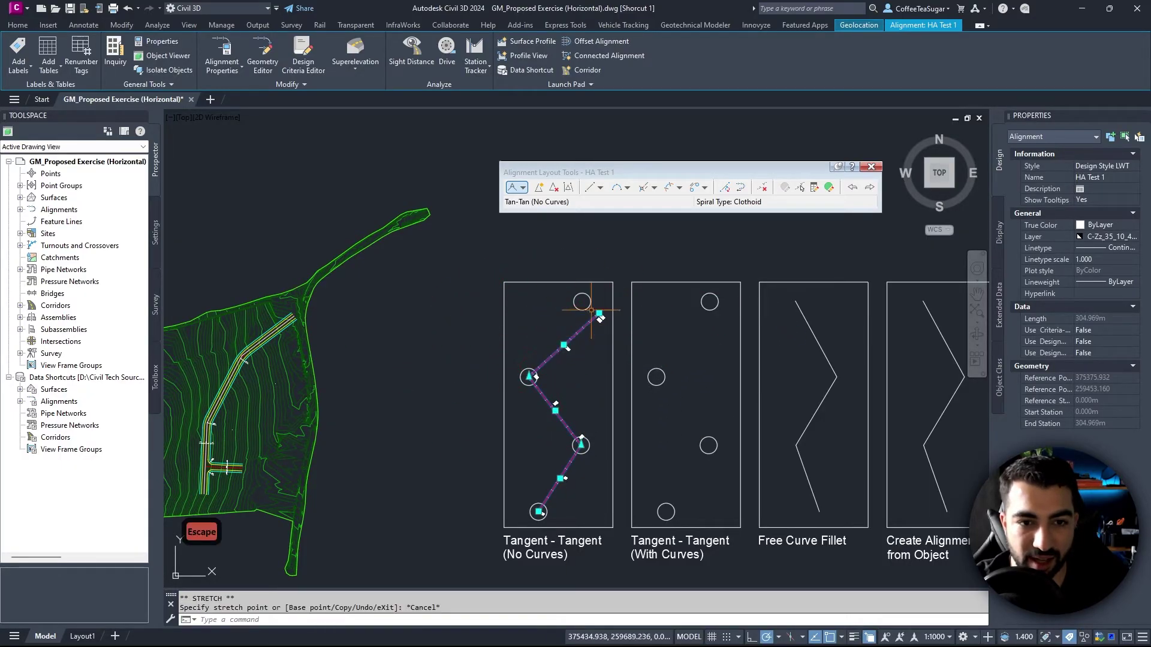
pyautogui.scroll(3, 580, 304)
pyautogui.click(602, 321)
pyautogui.scroll(-3, 561, 291)
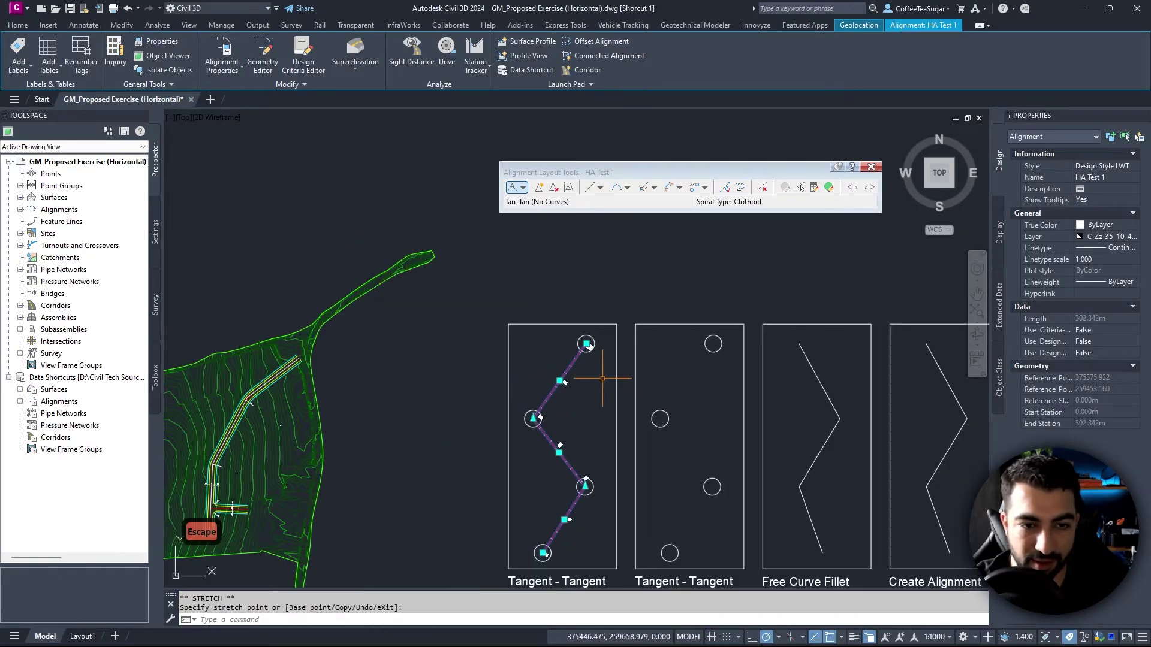
pyautogui.press('Escape')
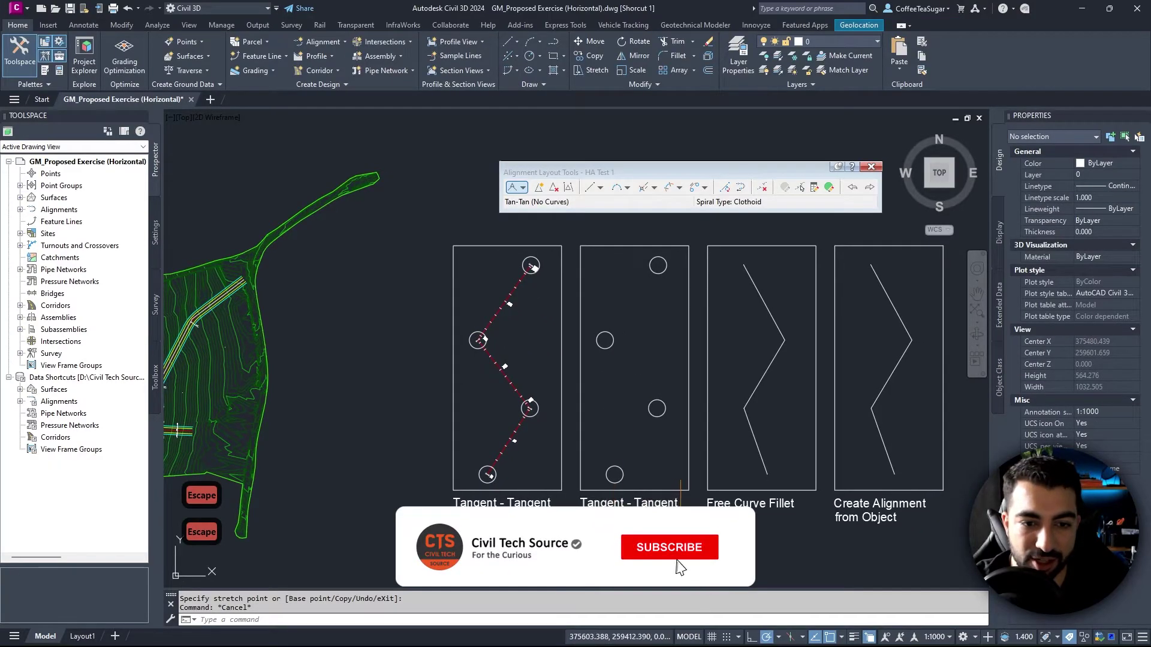
# Step: Draw a Tangent-Tangent (With curves) alignment through the second panel's four circle centres
pyautogui.click(523, 187)
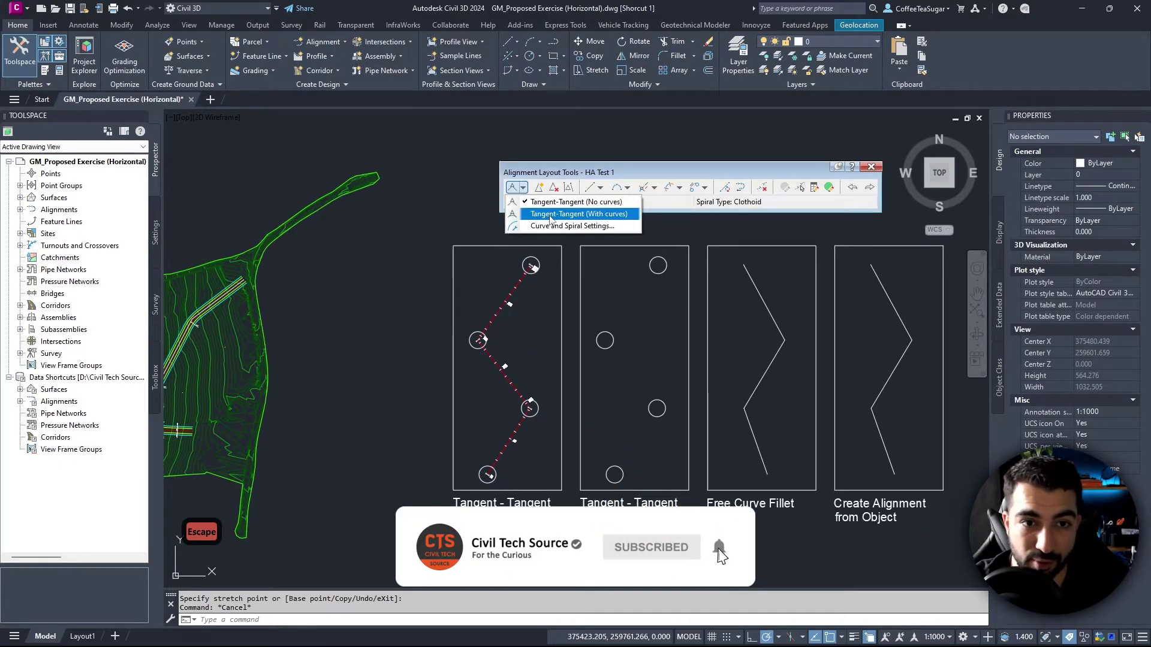
pyautogui.click(550, 214)
pyautogui.click(615, 475)
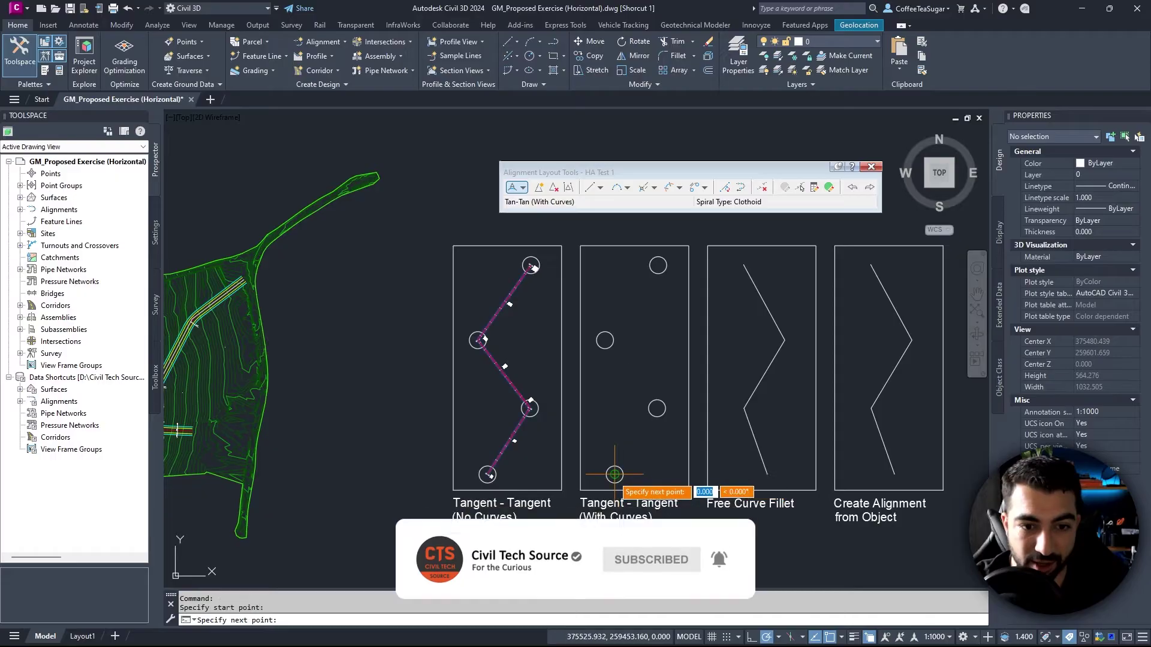
pyautogui.scroll(4, 656, 405)
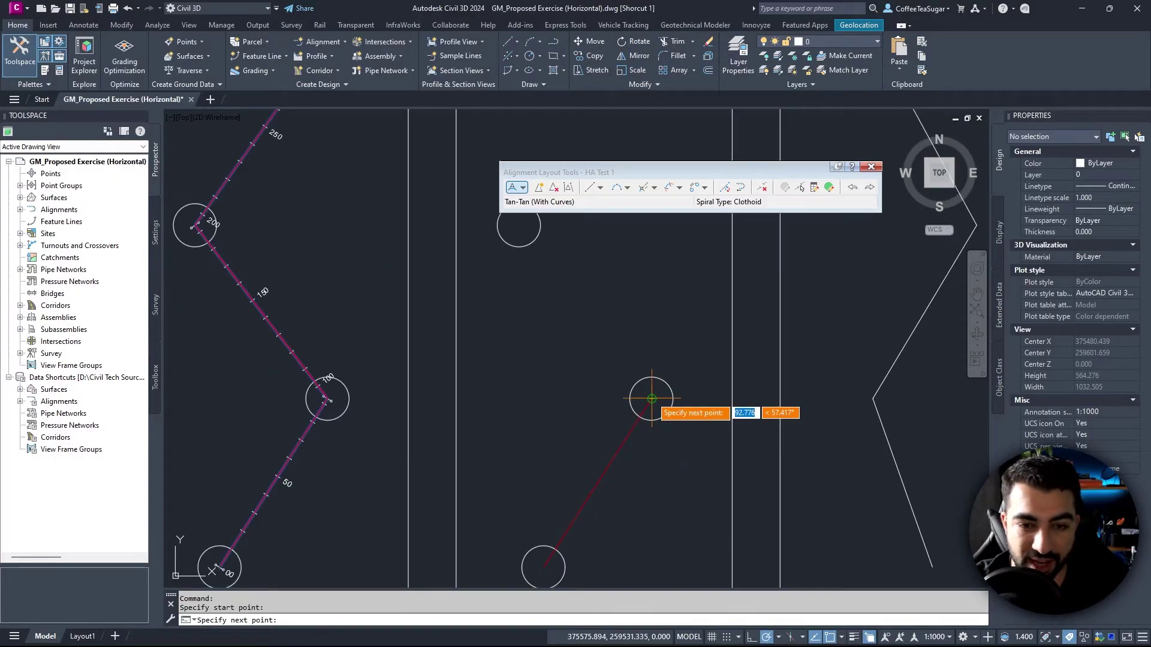
pyautogui.click(651, 399)
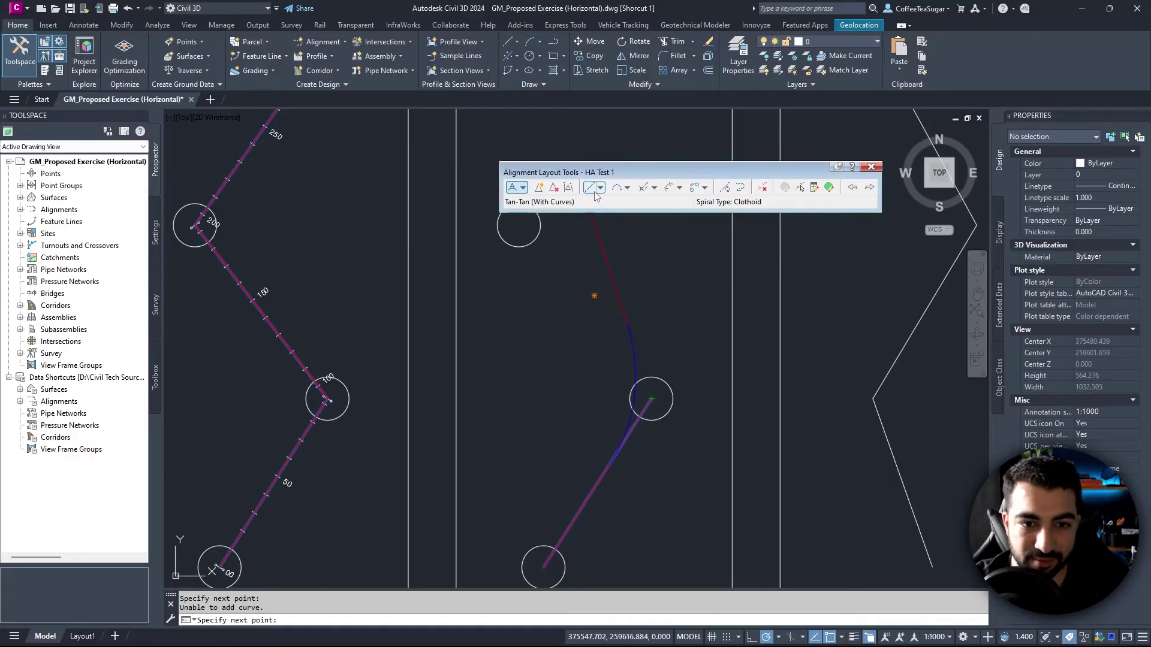
pyautogui.moveTo(582, 278); pyautogui.dragTo(565, 425, button='middle')
pyautogui.click(536, 292)
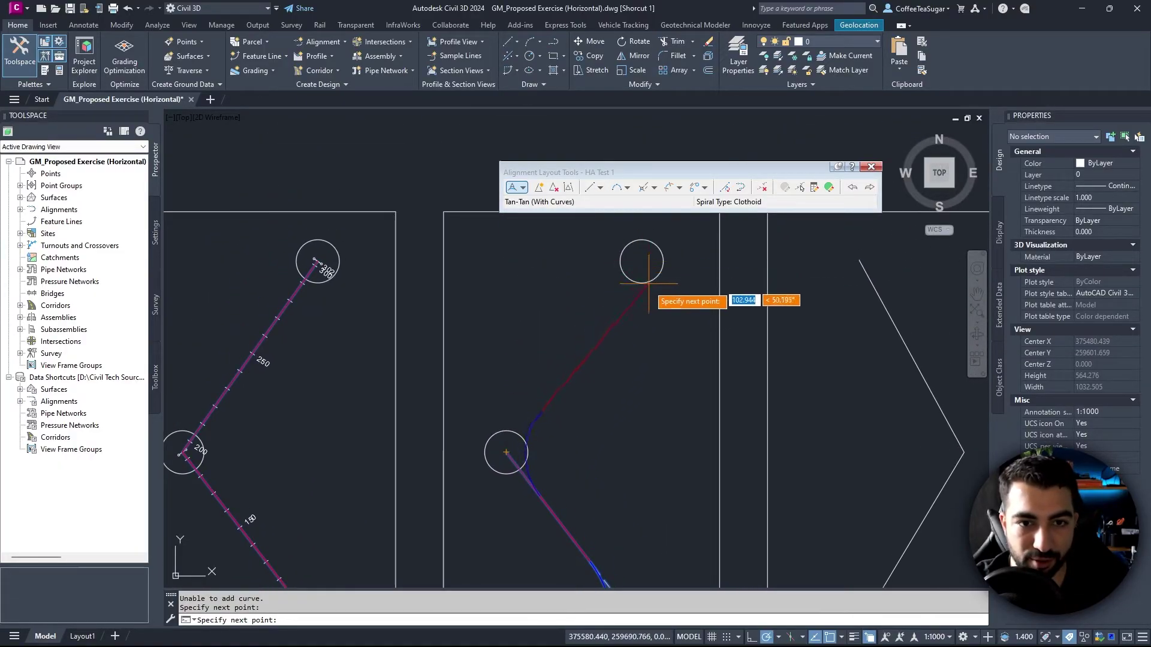
pyautogui.click(642, 262)
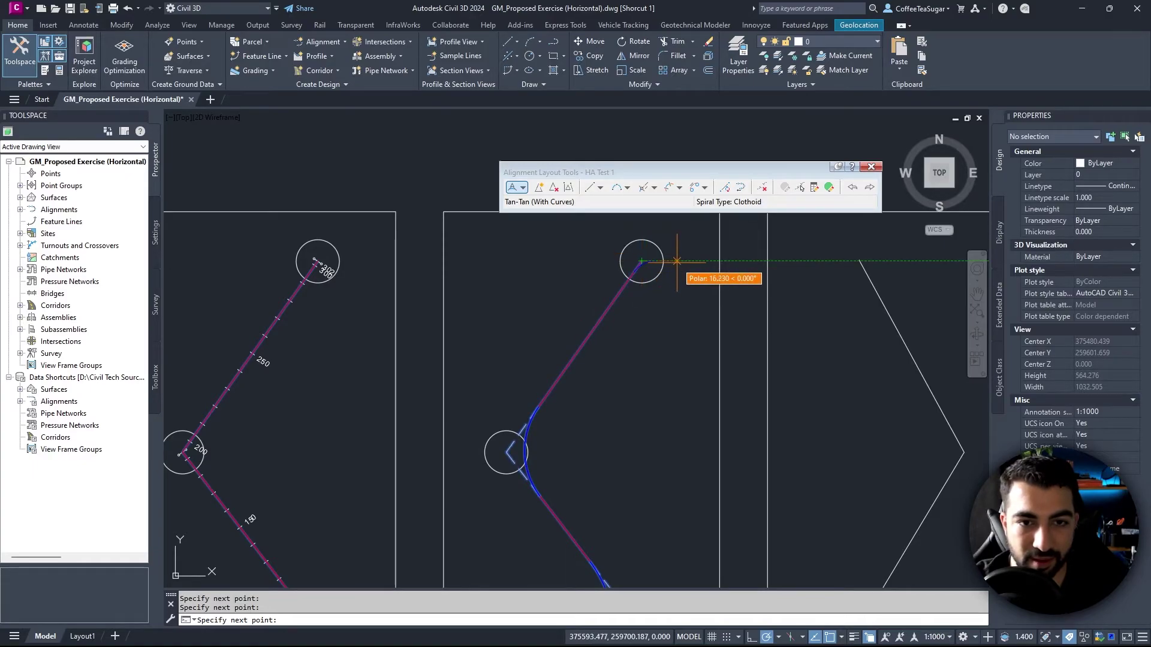
pyautogui.press('Return')
pyautogui.moveTo(569, 419); pyautogui.dragTo(600, 326, button='middle')
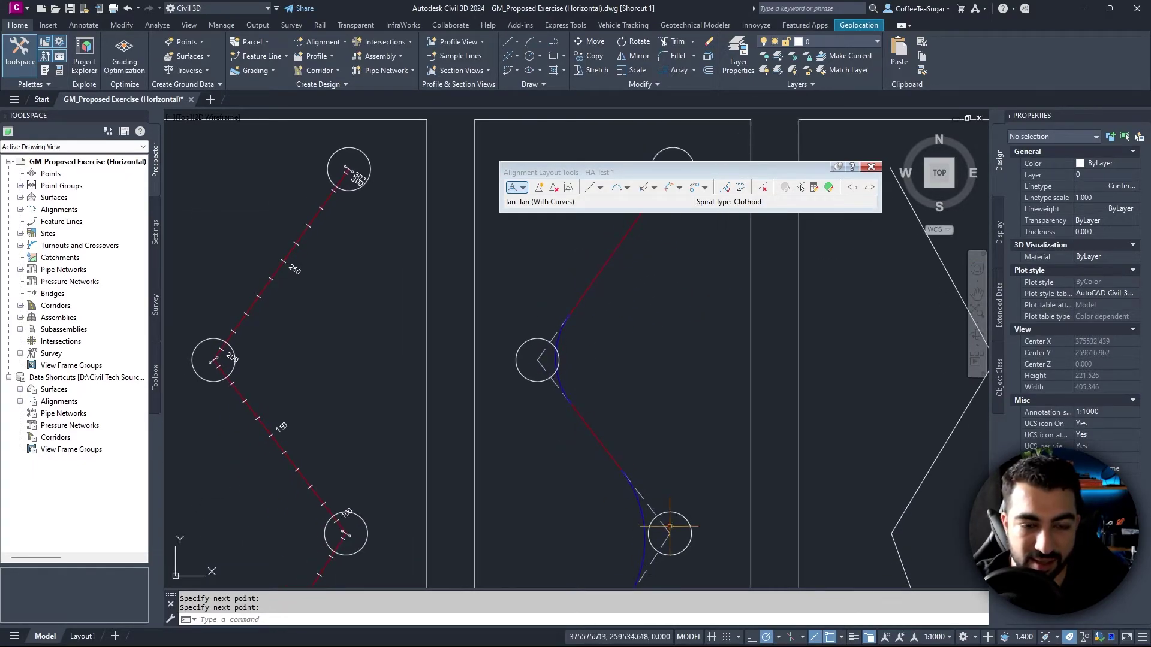
pyautogui.scroll(-5, 465, 388)
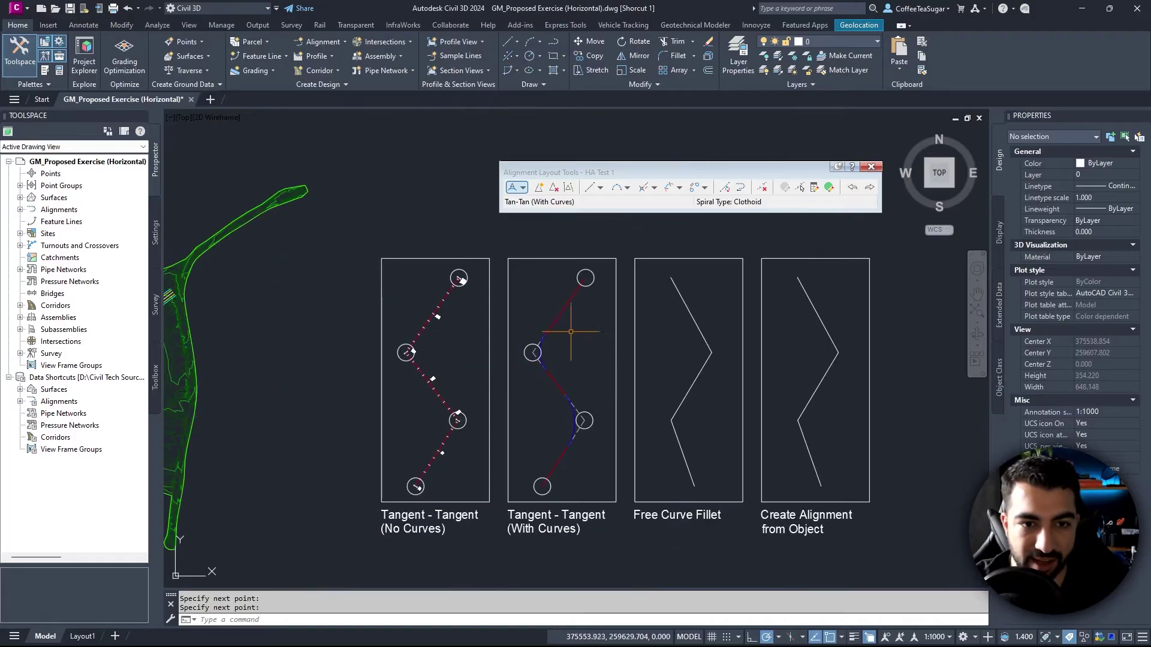
pyautogui.press('Return')
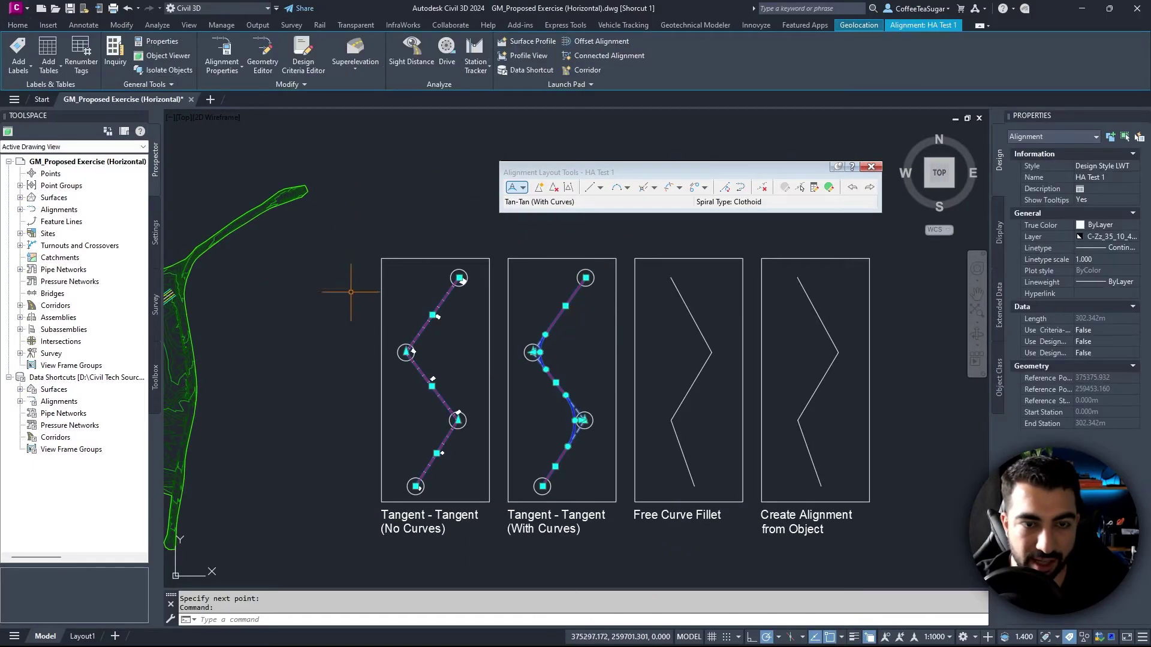
pyautogui.hotkey('ctrl', 'z')
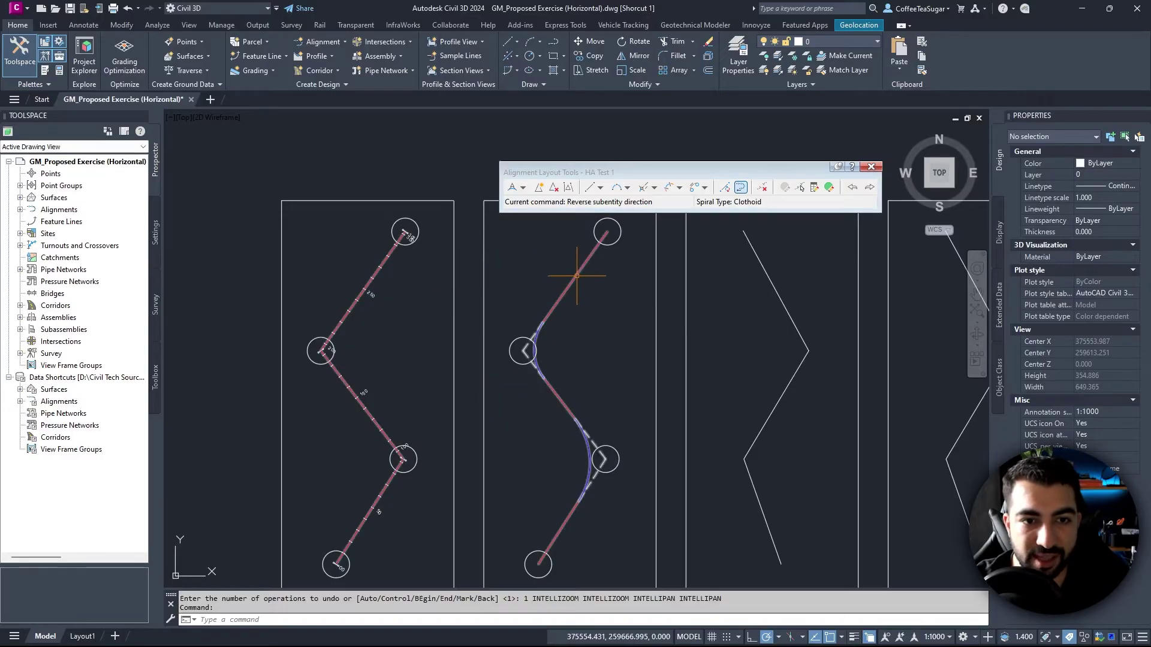
pyautogui.click(592, 251)
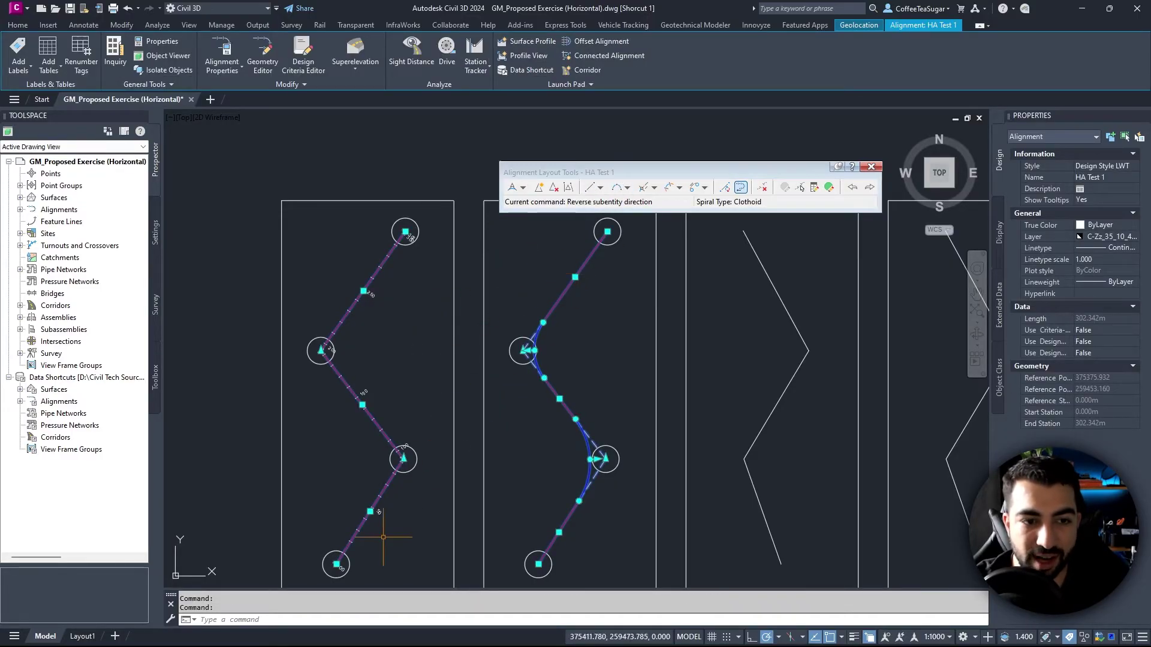
pyautogui.scroll(-2, 383, 222)
pyautogui.scroll(2, 377, 219)
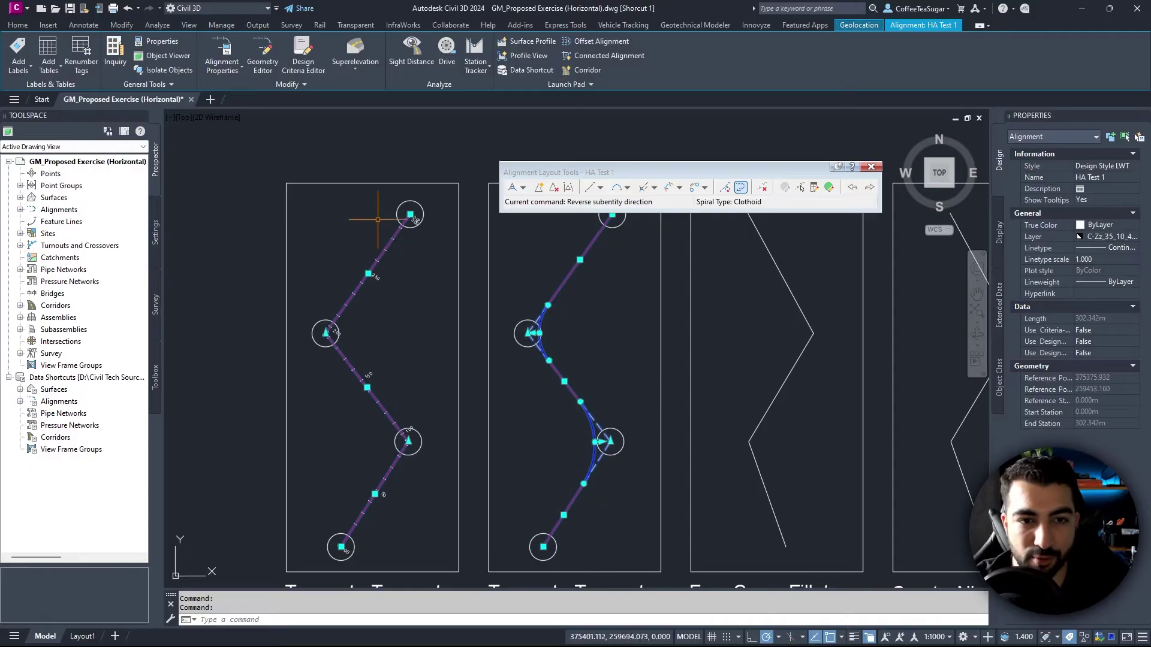
pyautogui.press('Escape')
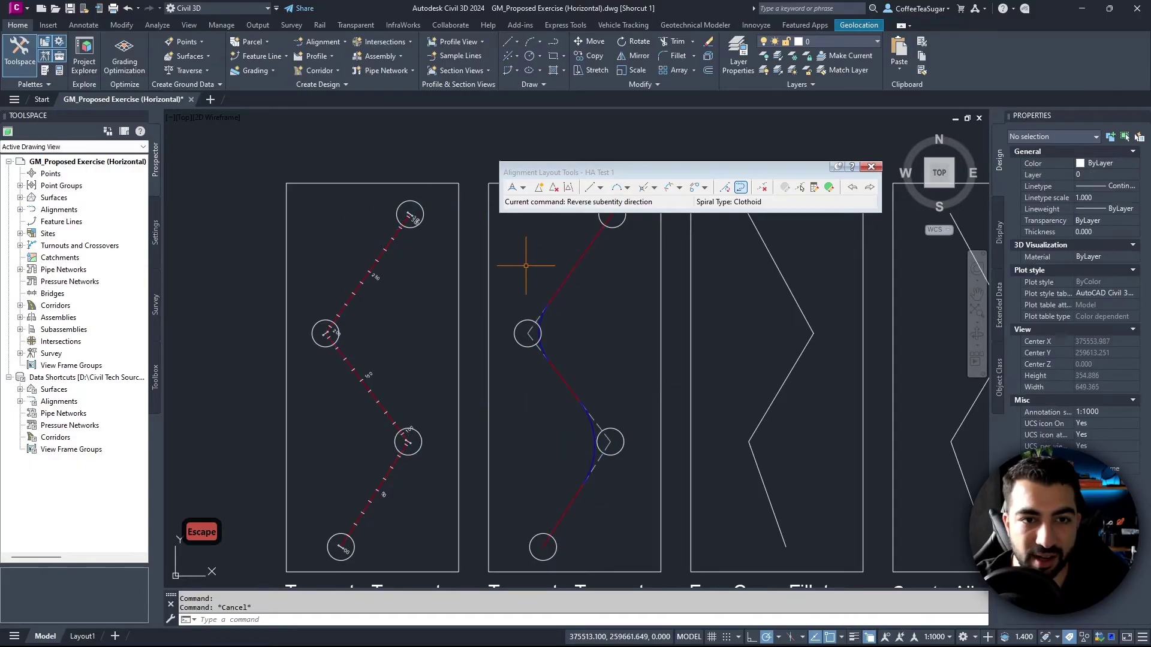
pyautogui.click(602, 189)
pyautogui.click(601, 206)
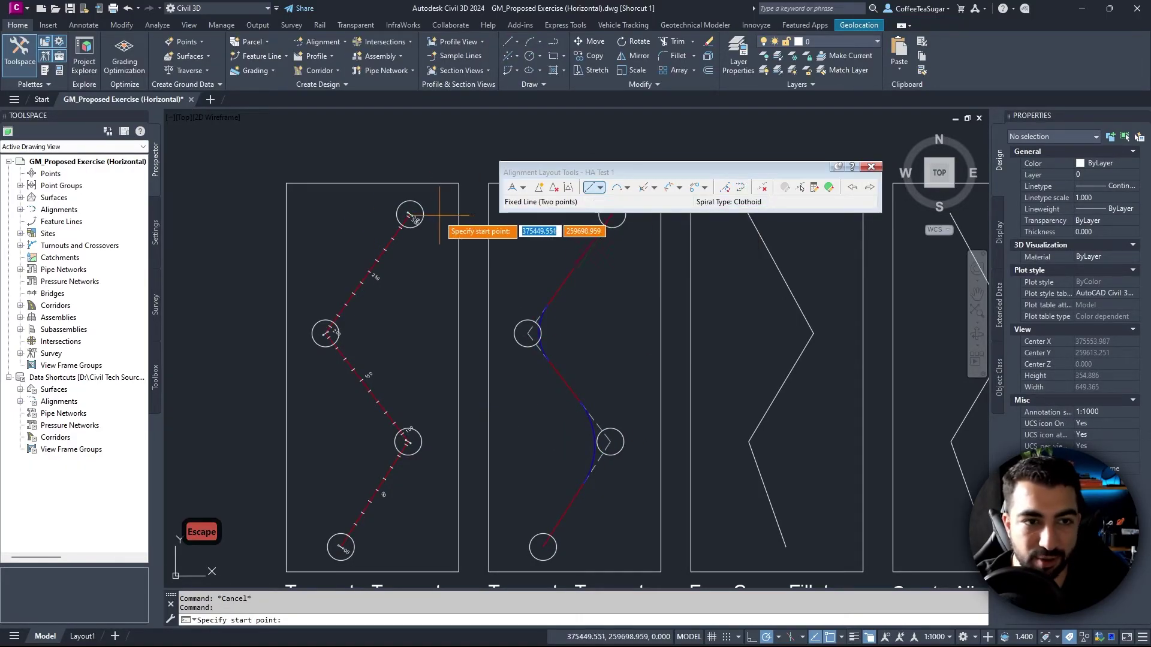
pyautogui.scroll(6, 440, 214)
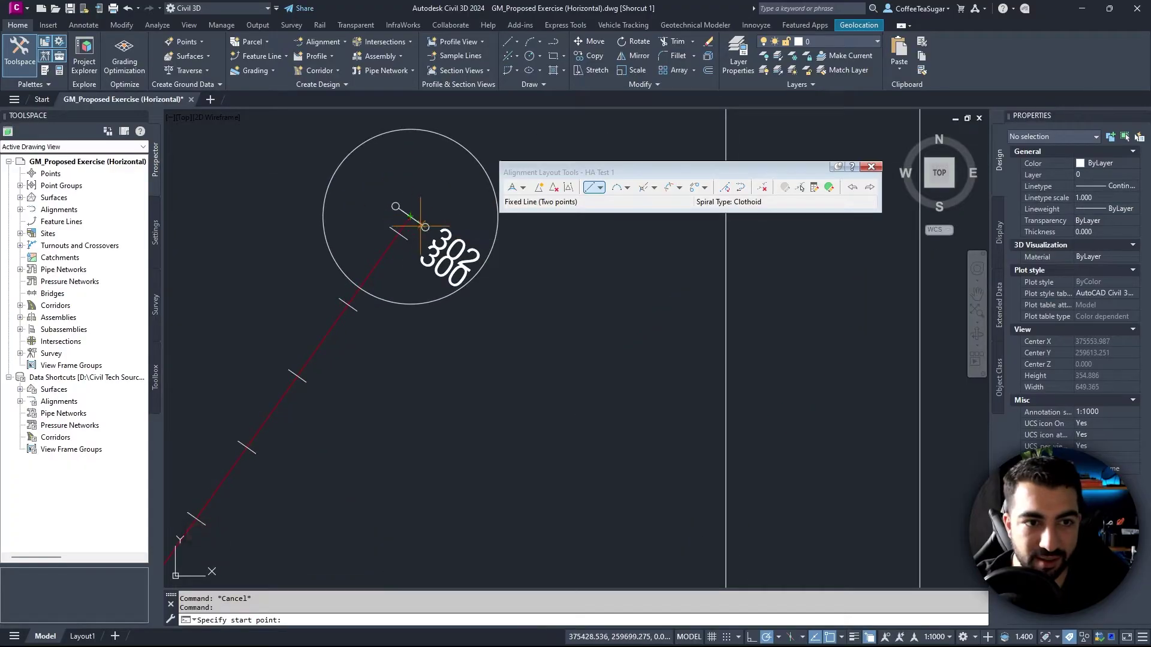
pyautogui.click(425, 227)
pyautogui.scroll(-5, 419, 304)
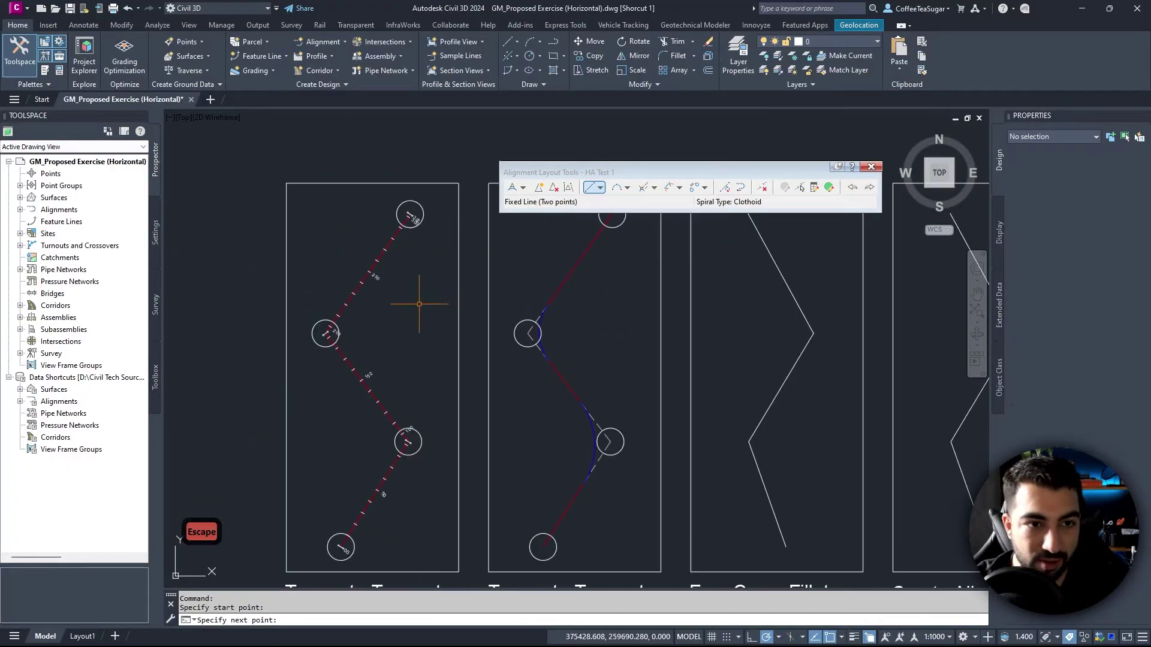
pyautogui.press('Escape')
pyautogui.click(596, 193)
pyautogui.scroll(5, 444, 186)
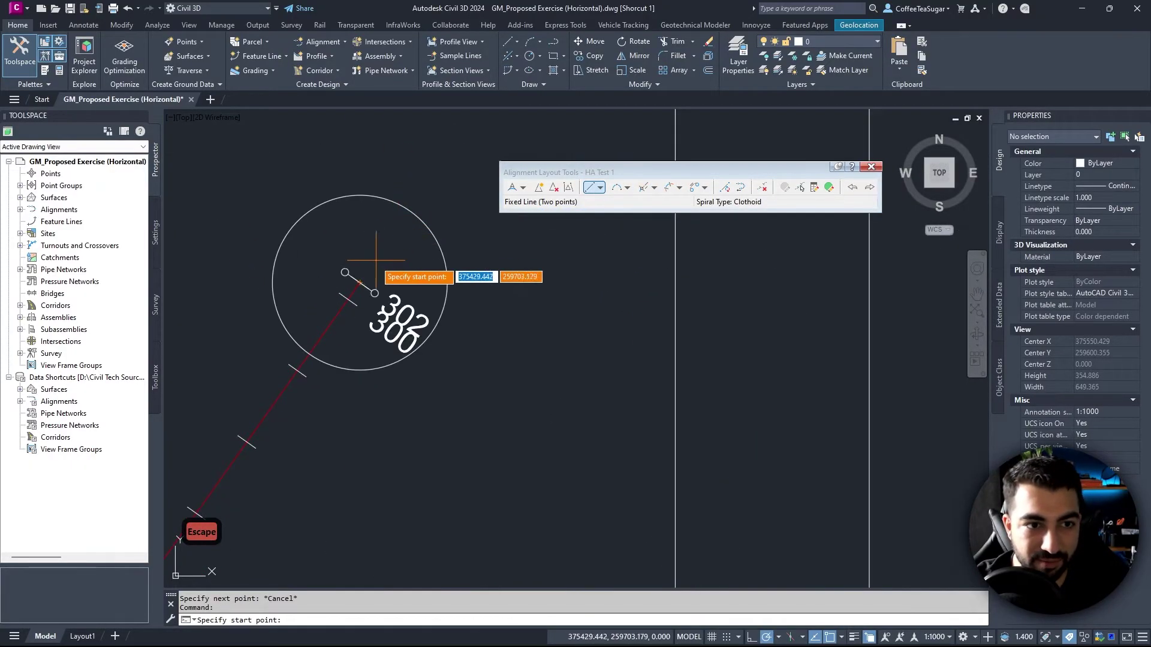
pyautogui.click(334, 279)
pyautogui.scroll(-3, 641, 456)
pyautogui.scroll(-3, 641, 456)
pyautogui.scroll(4, 578, 432)
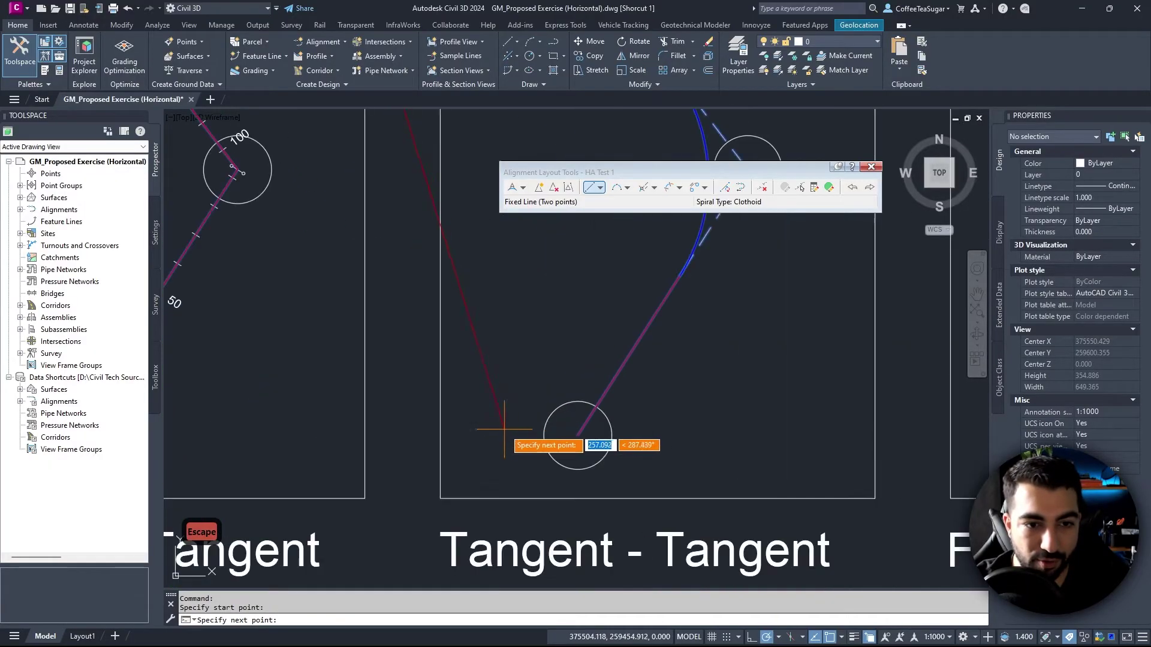
pyautogui.click(578, 422)
pyautogui.press('Return')
pyautogui.scroll(-5, 586, 339)
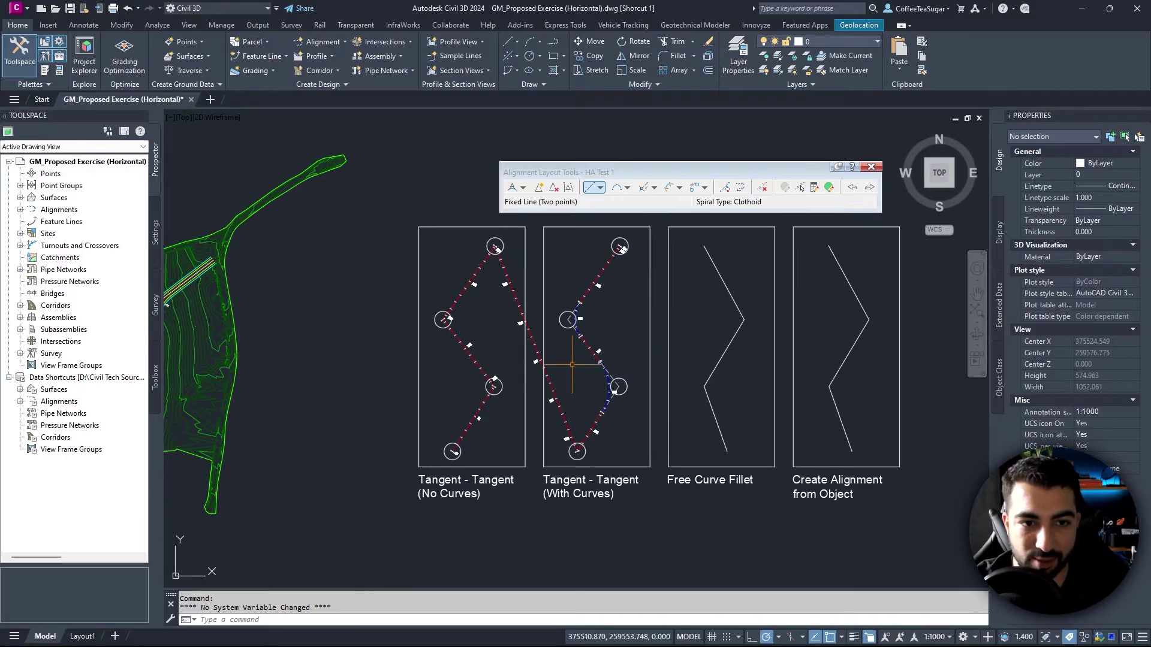
pyautogui.click(854, 190)
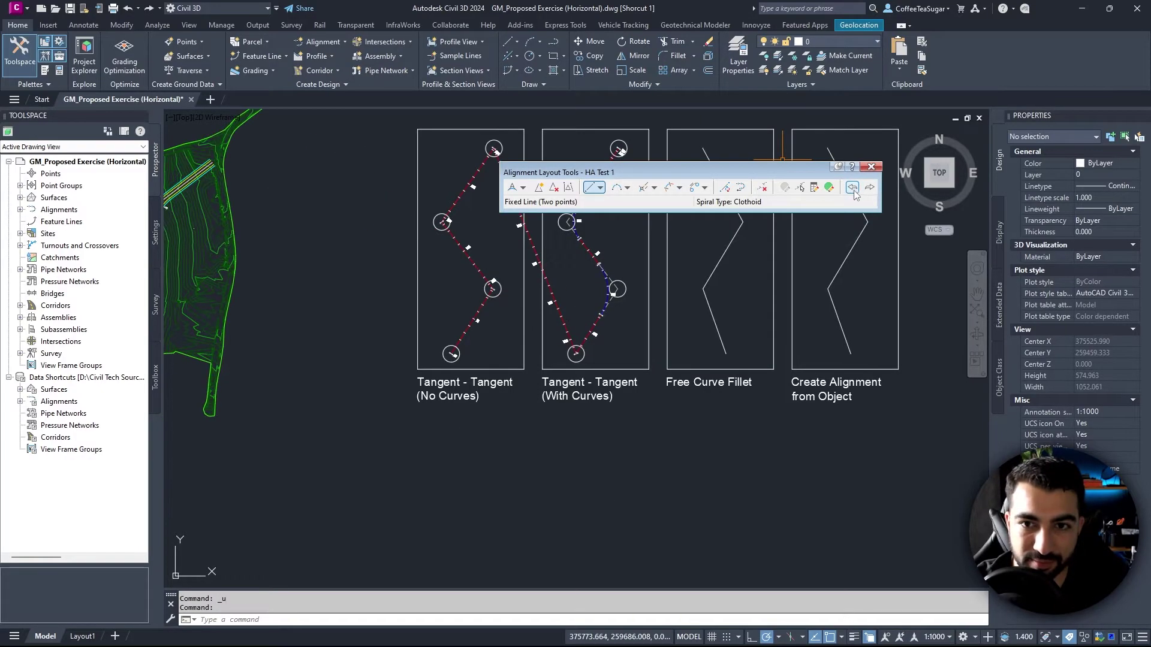
pyautogui.click(854, 189)
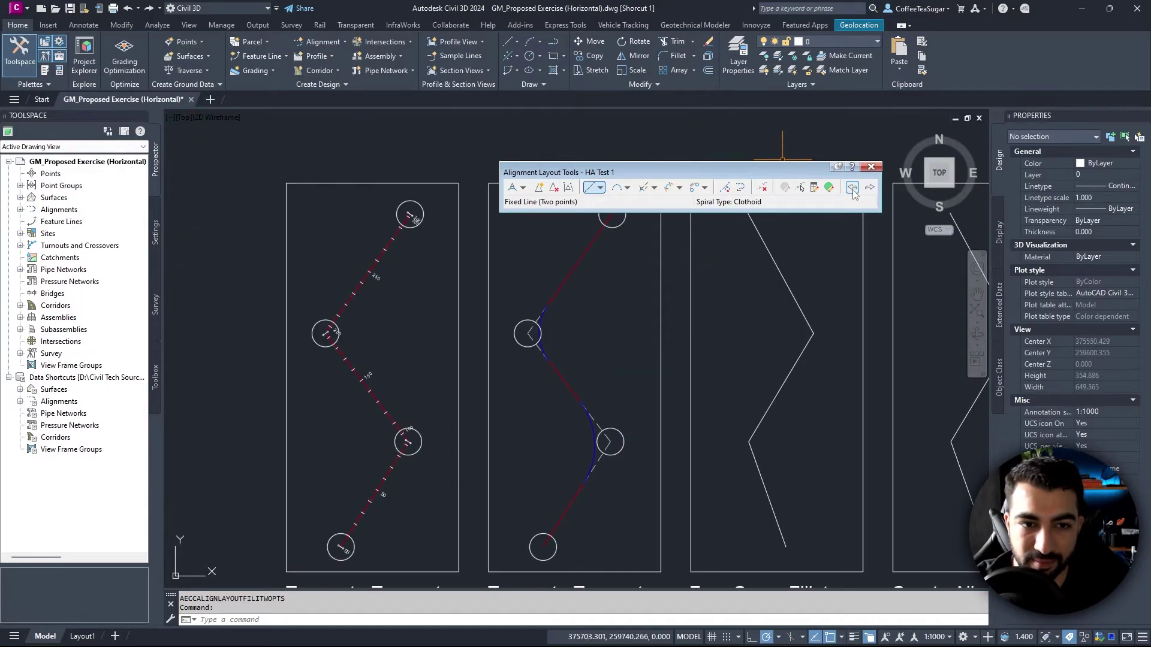
pyautogui.click(573, 499)
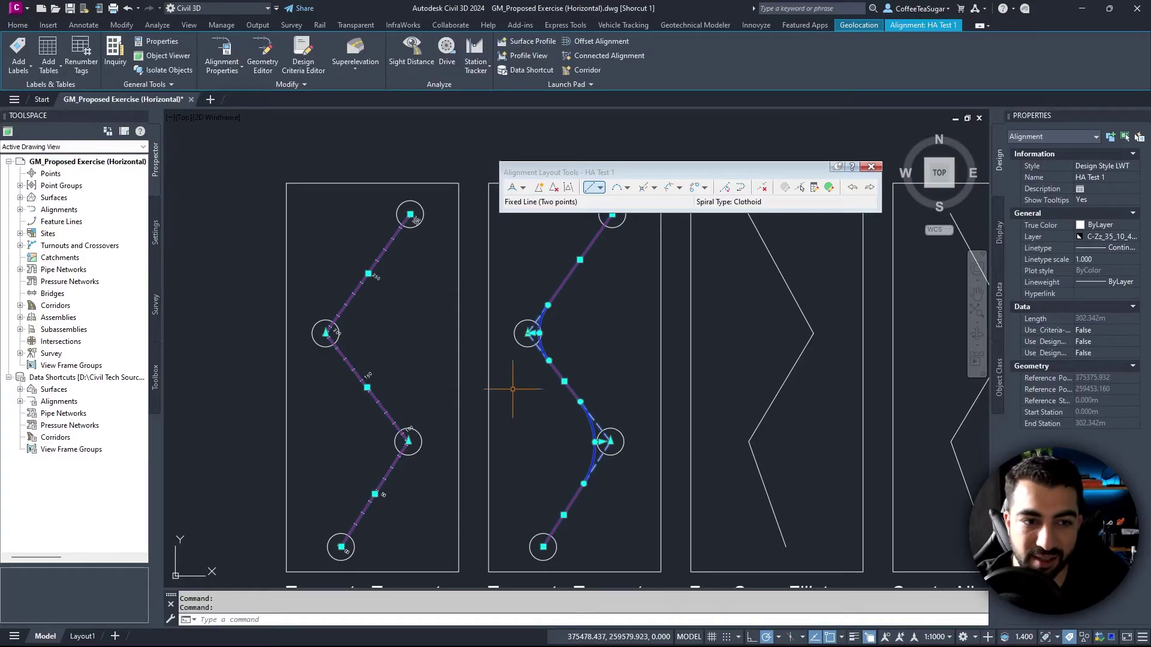
# Step: Delete the alignment's tangents and curve groups with Delete Sub-entity, then start a new layout alignment
pyautogui.click(762, 188)
pyautogui.click(566, 382)
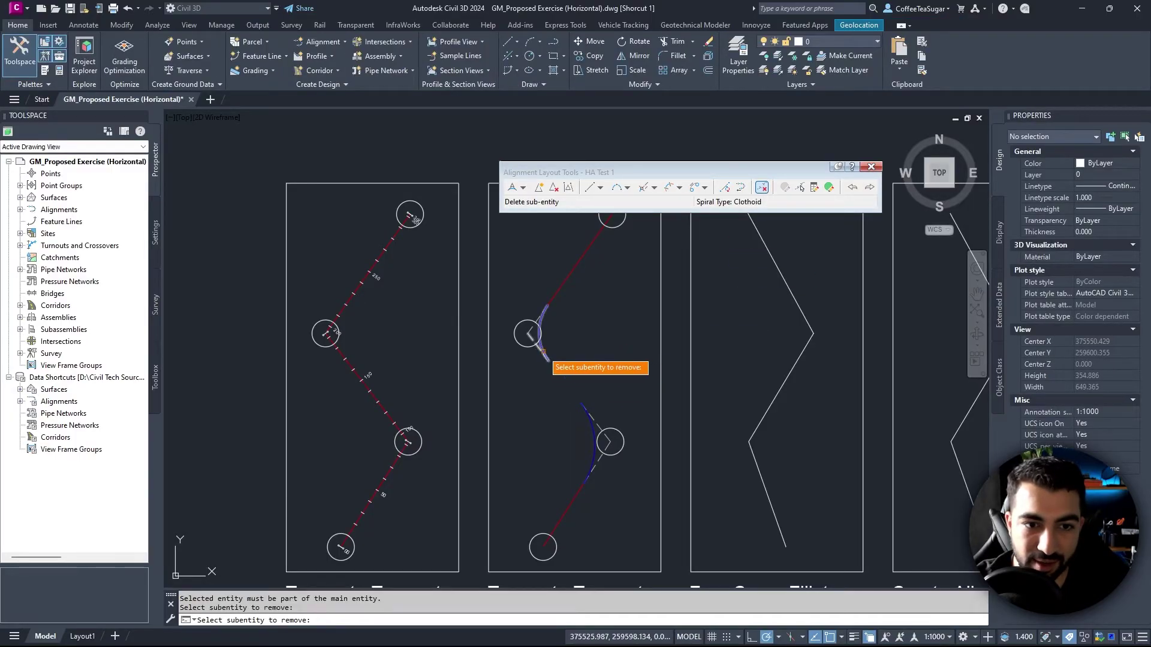
pyautogui.click(551, 298)
pyautogui.click(592, 422)
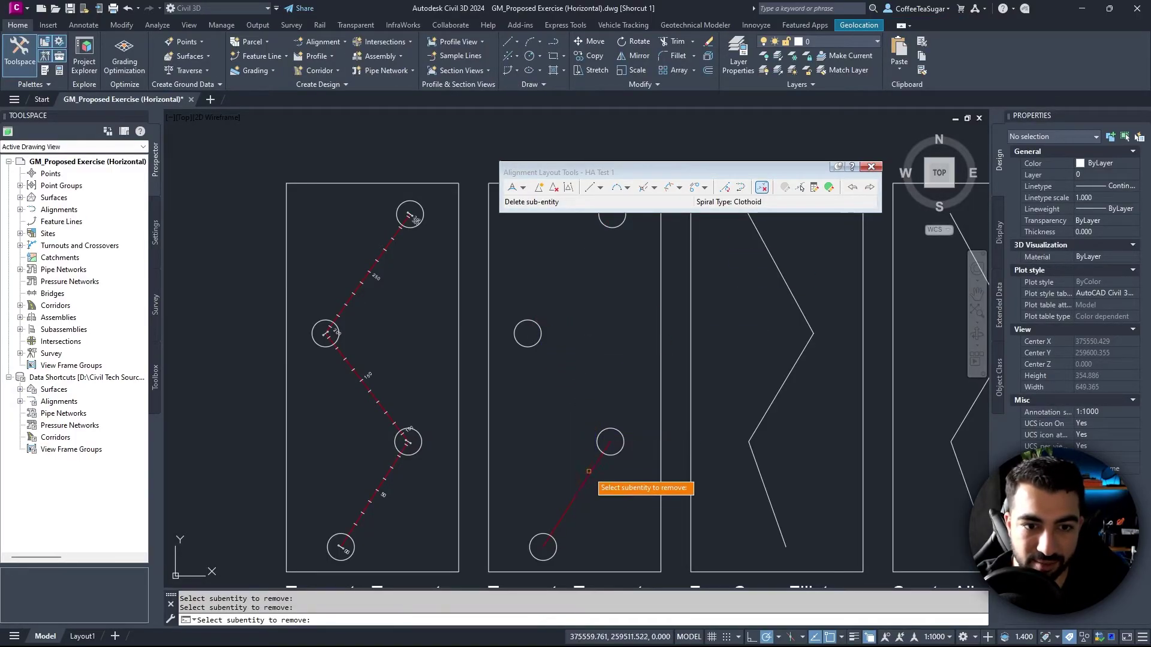
pyautogui.click(589, 471)
pyautogui.press('Escape')
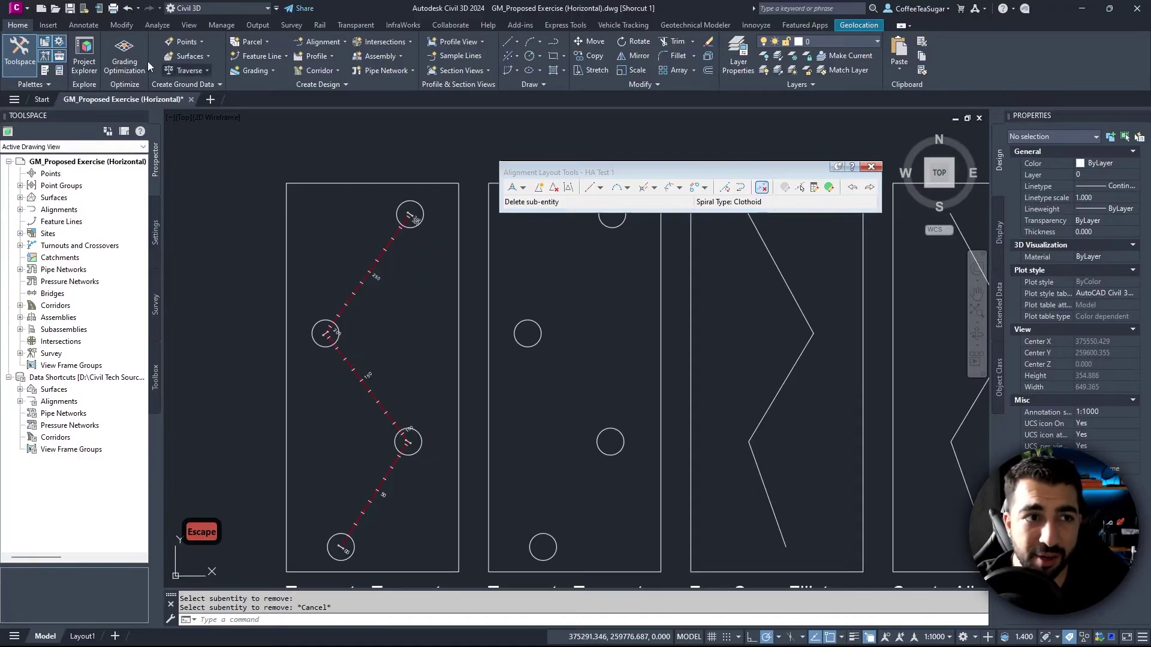
pyautogui.click(315, 43)
pyautogui.click(335, 57)
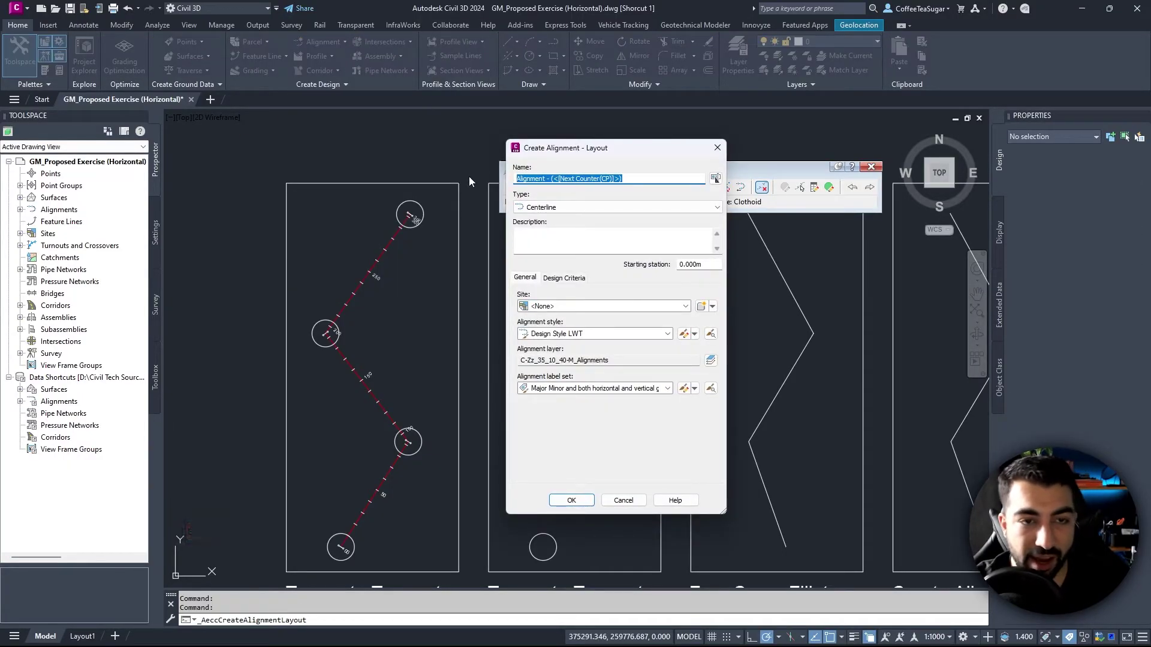
# Step: Create alignment 'HA Test 2' and choose Tangent-Tangent (With curves)
pyautogui.write('HA Test 23')
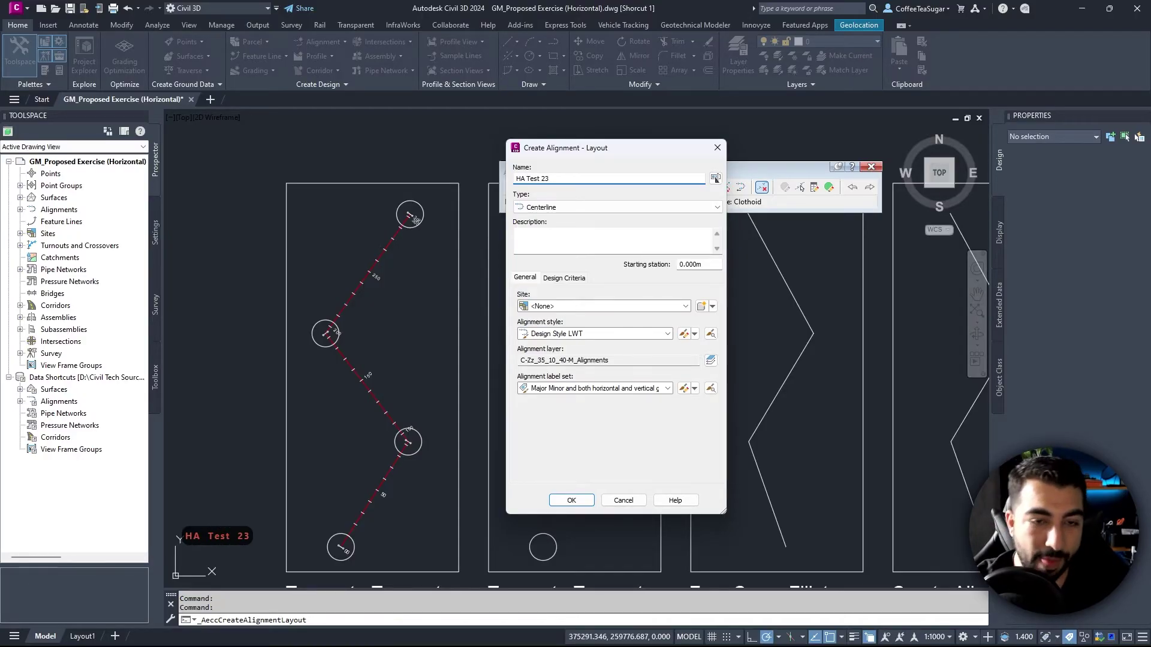
pyautogui.press('BackSpace')
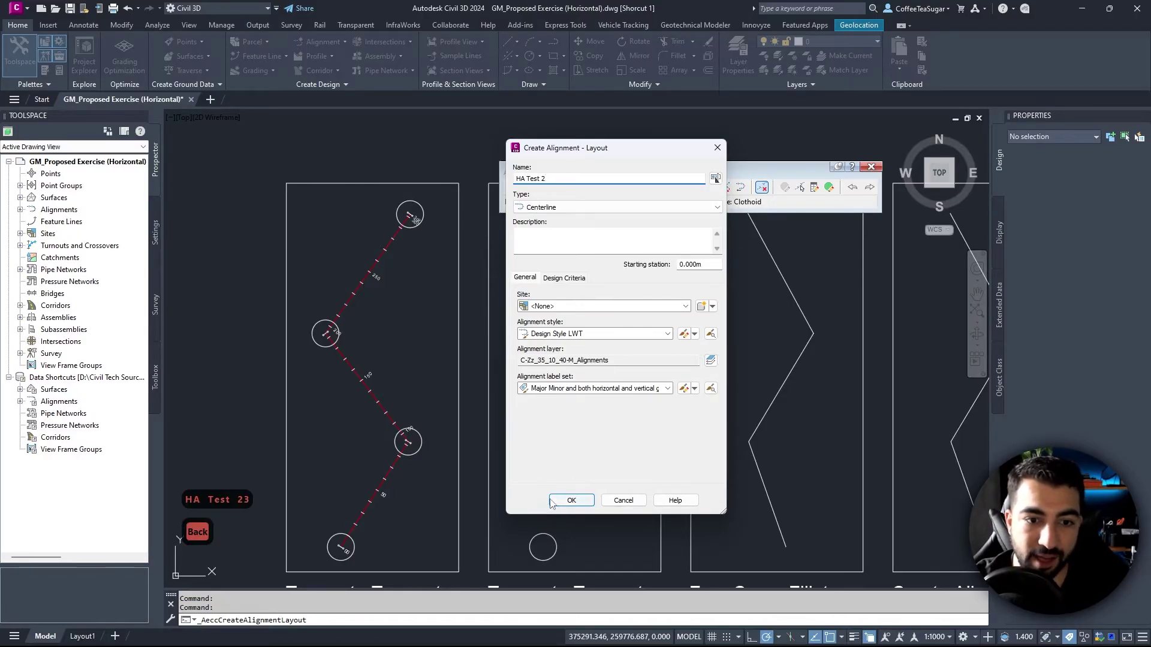
pyautogui.click(581, 503)
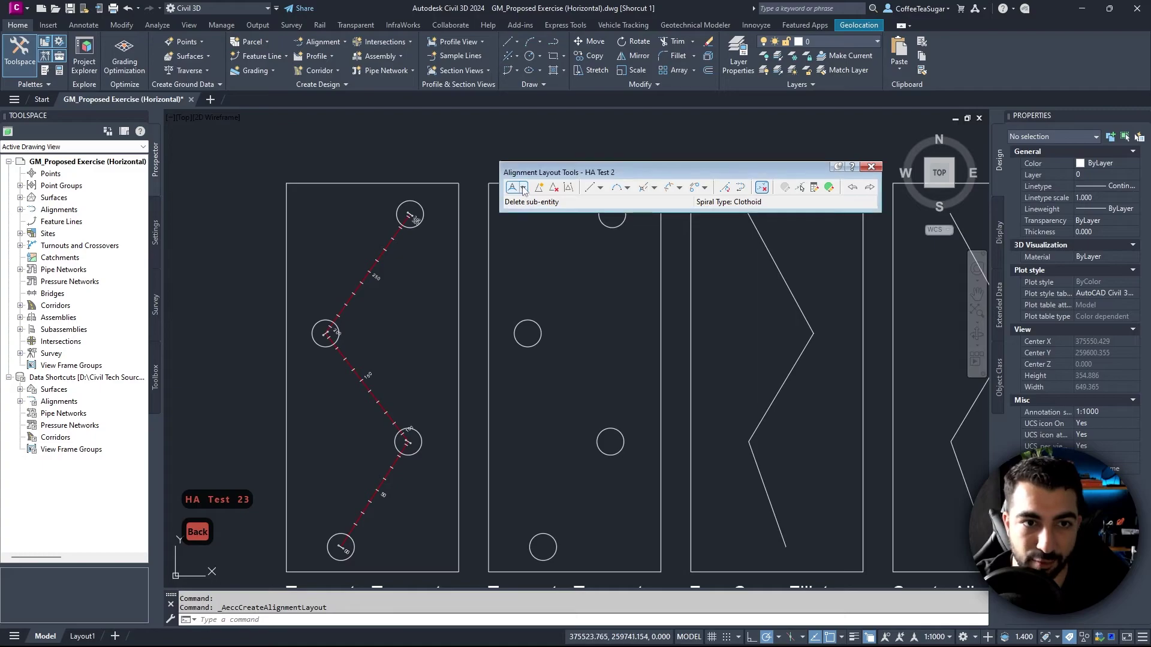
pyautogui.click(524, 188)
pyautogui.click(579, 214)
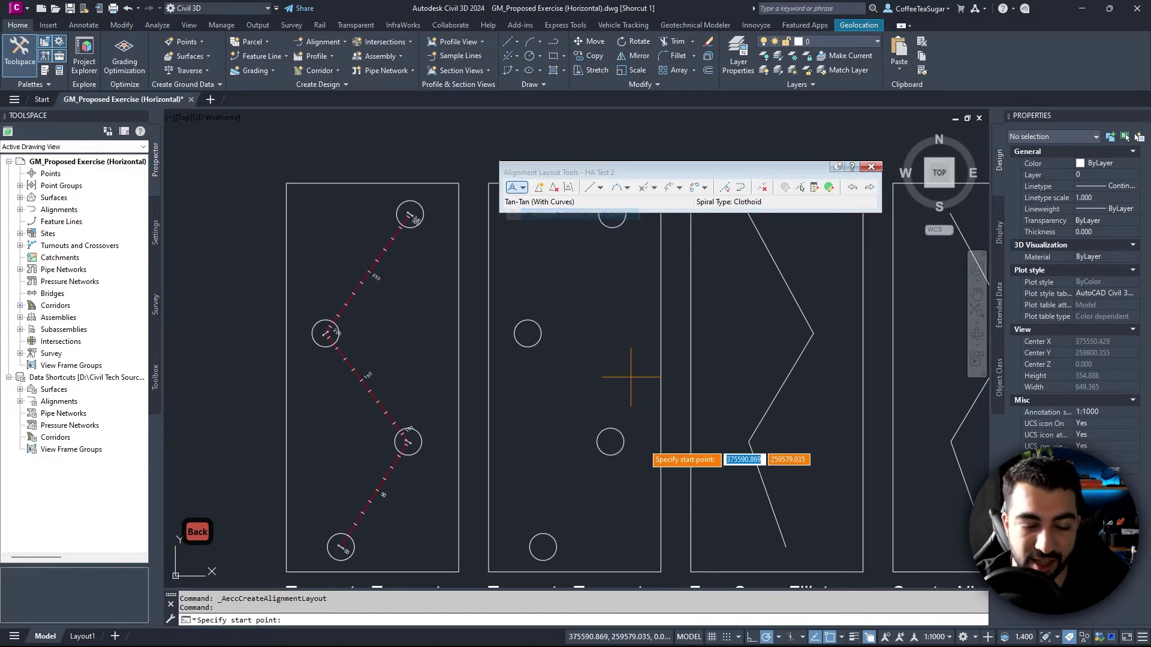
# Step: Place HA Test 2's points at the four circle centres, bottom to top, and finish
pyautogui.click(544, 547)
pyautogui.click(610, 443)
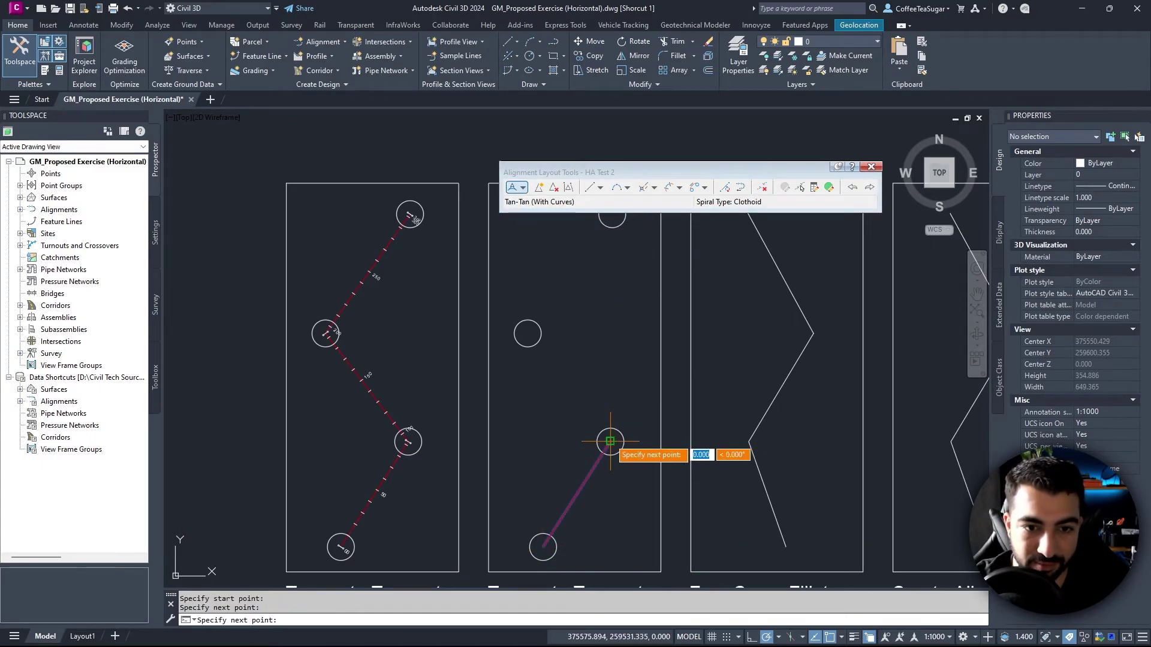
pyautogui.click(527, 334)
pyautogui.moveTo(516, 239); pyautogui.dragTo(512, 278, button='middle')
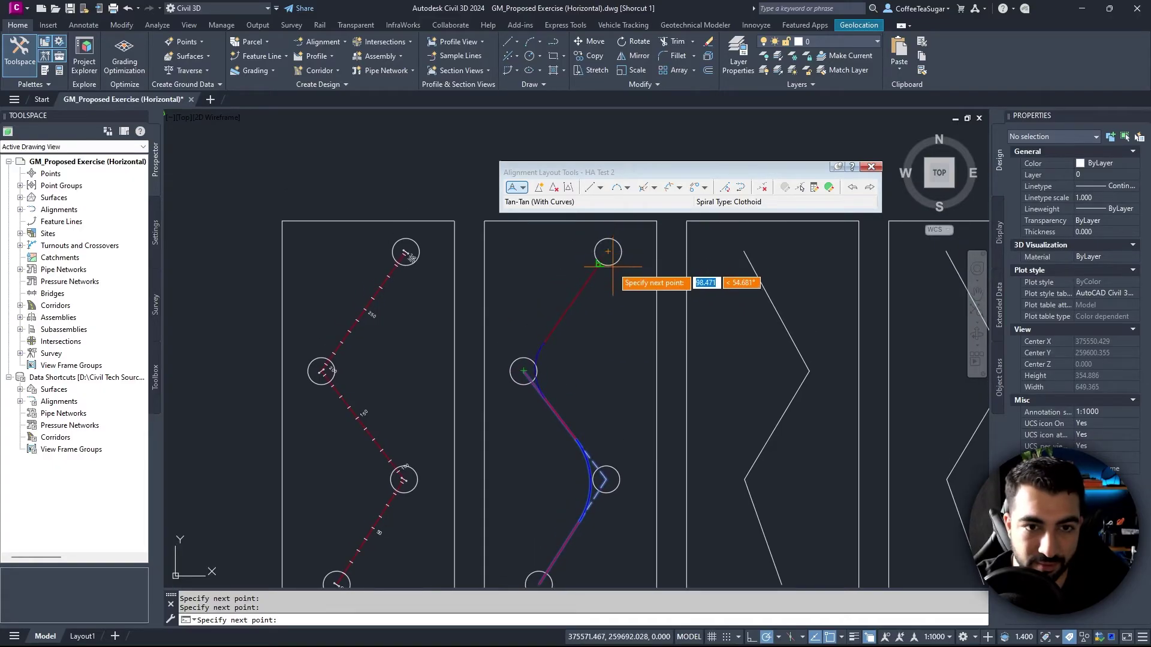
pyautogui.click(608, 252)
pyautogui.press('Return')
pyautogui.scroll(4, 555, 419)
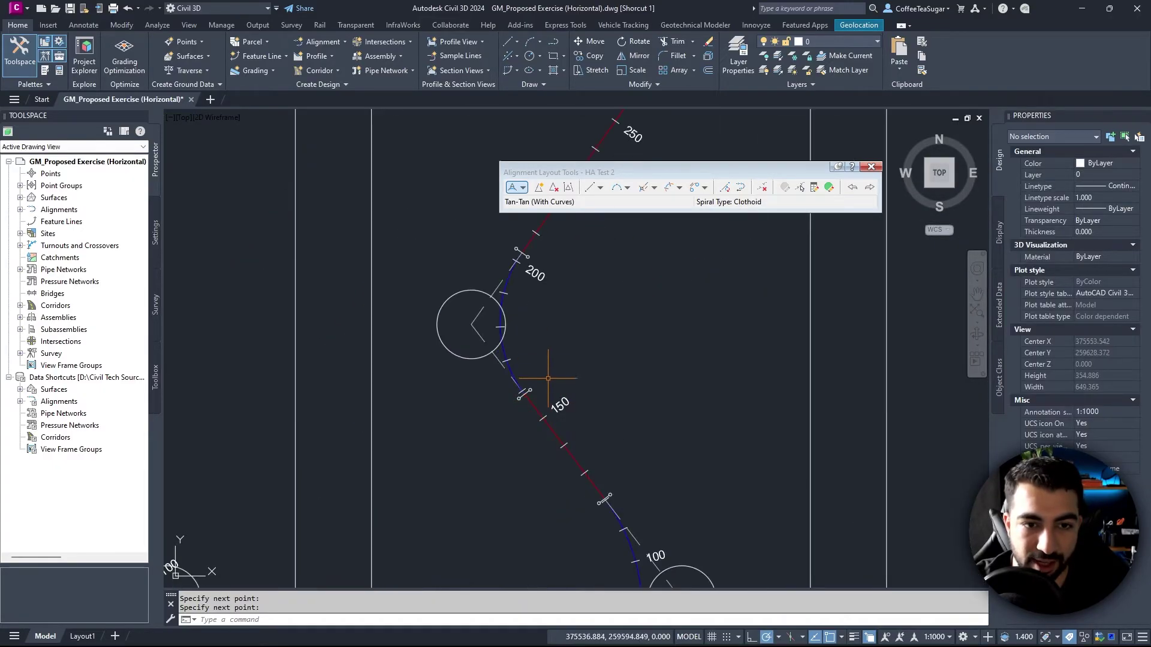
pyautogui.scroll(-2, 563, 439)
pyautogui.scroll(-4, 564, 439)
pyautogui.scroll(4, 580, 354)
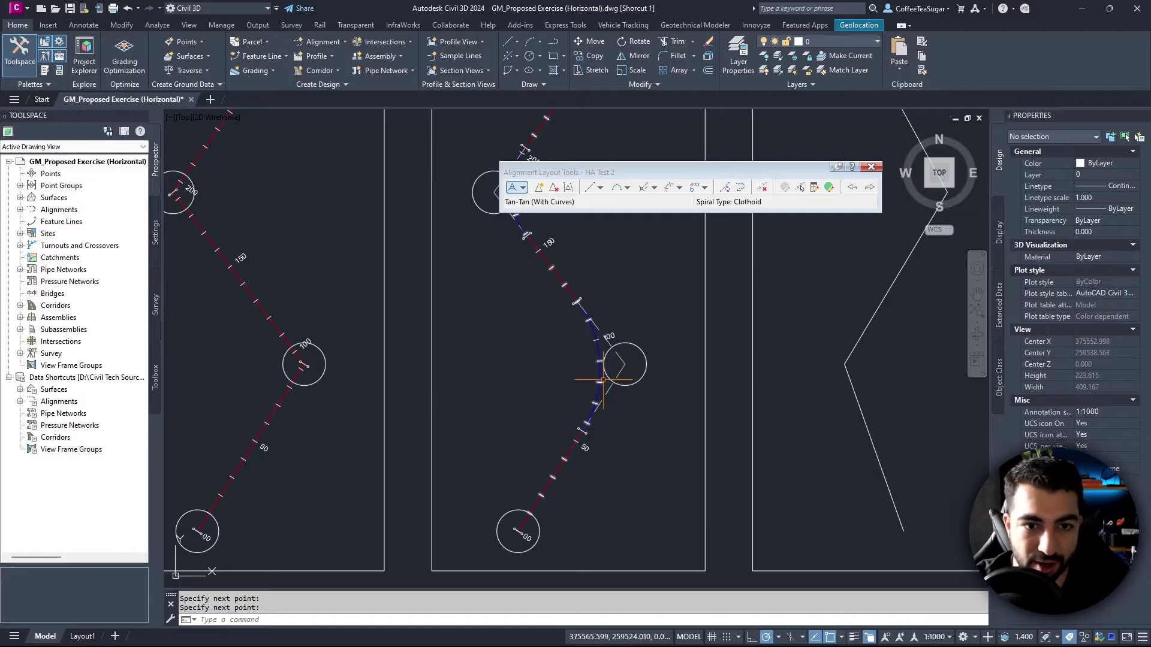
pyautogui.press('Return')
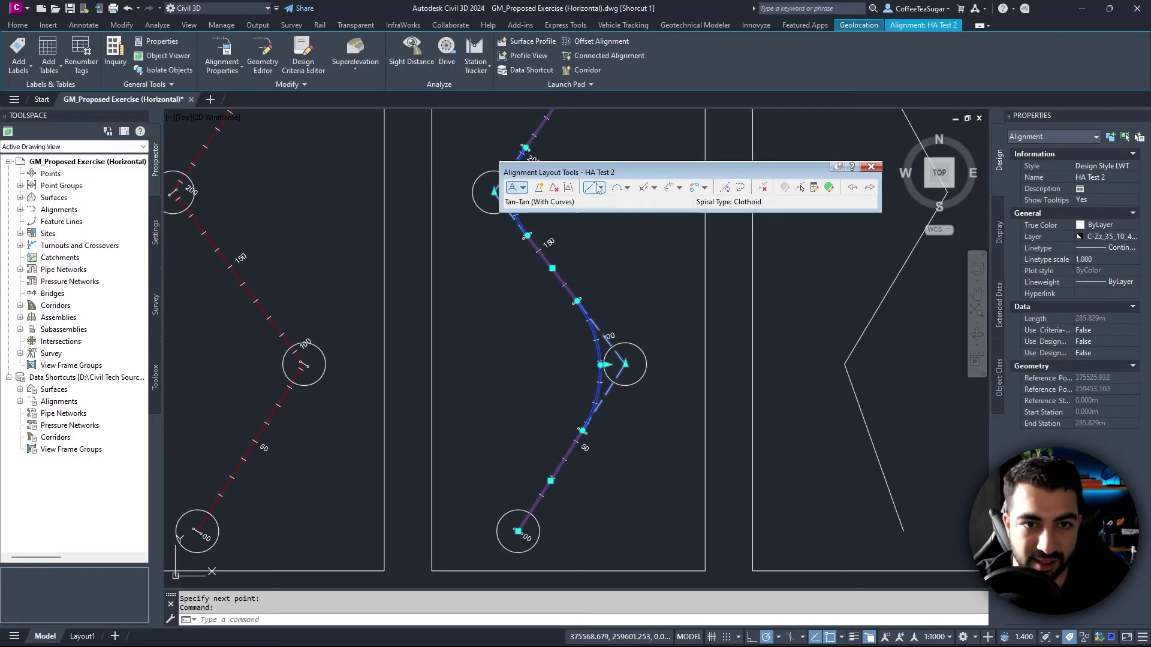
# Step: Select HA Test 1 and then HA Test 2 to compare the two alignments
pyautogui.press('Escape')
pyautogui.click(249, 294)
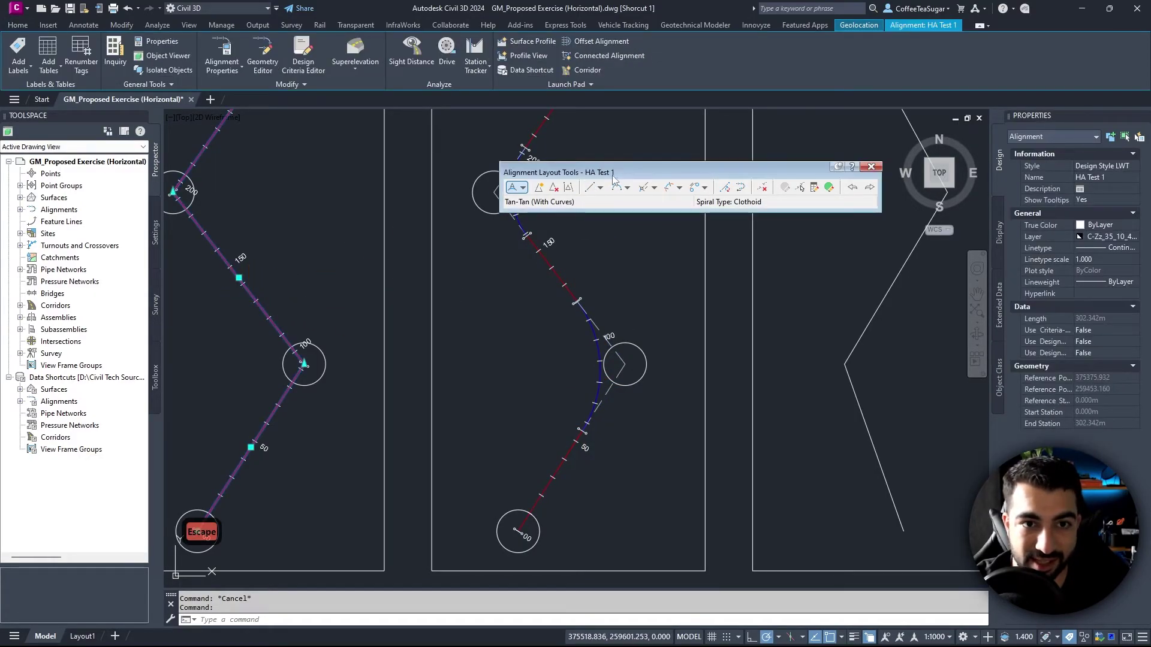
pyautogui.press('Escape')
pyautogui.click(552, 267)
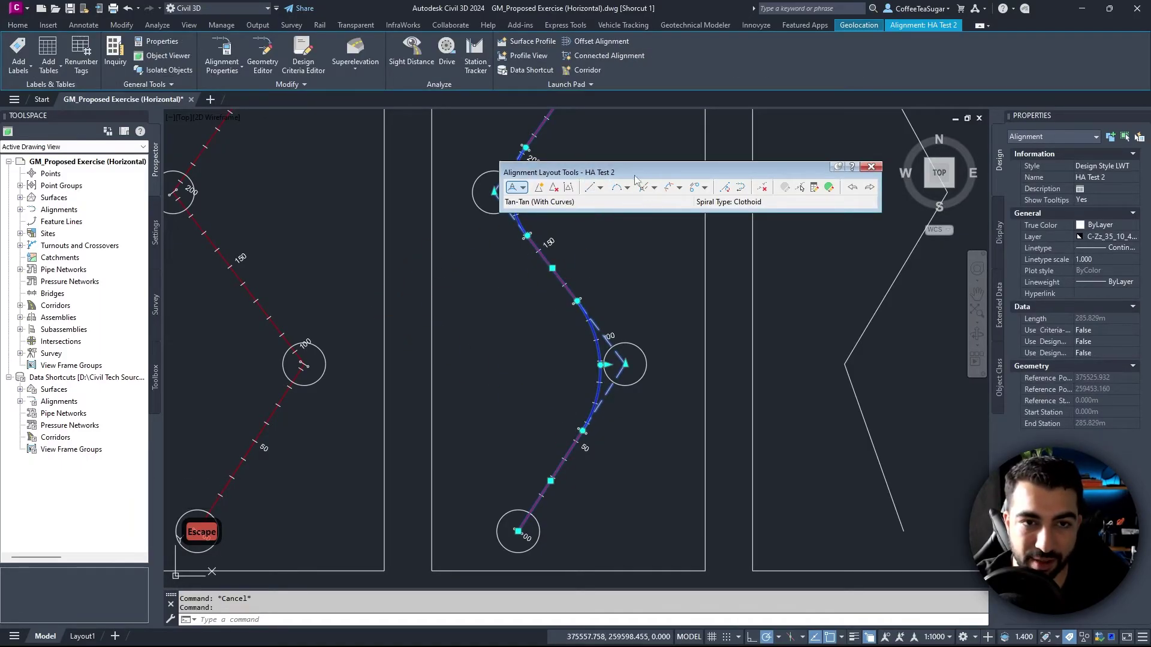
pyautogui.scroll(-2, 595, 249)
# Step: Drag the lower-right bend's PI outward, then return it to its original spot
pyautogui.scroll(2, 622, 372)
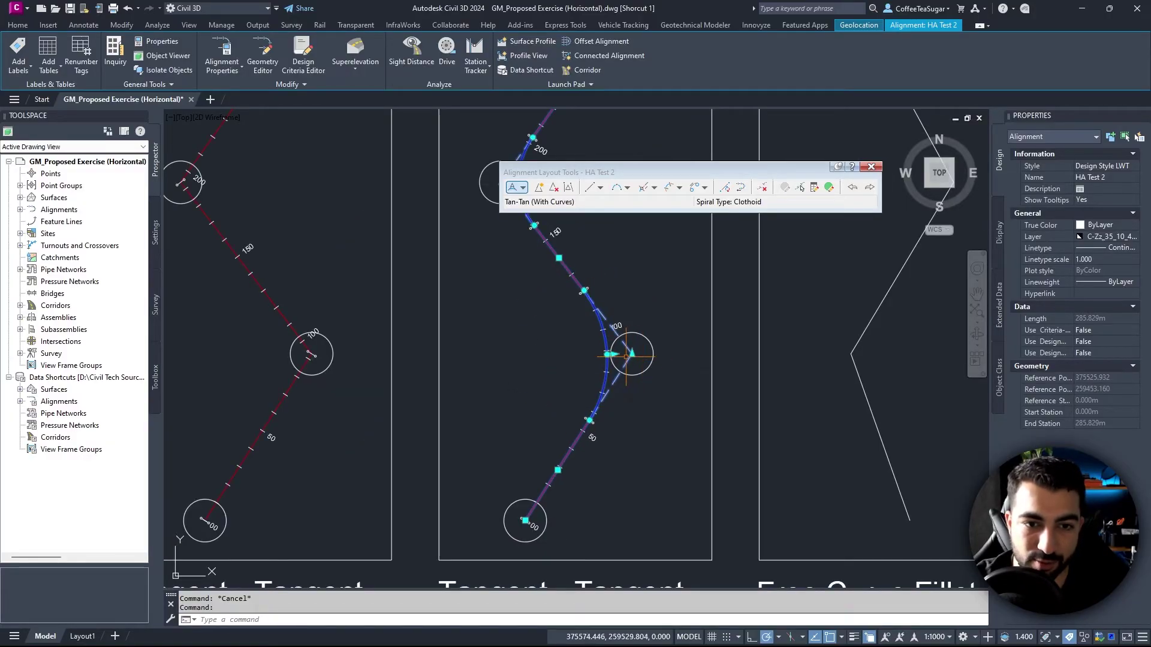
pyautogui.scroll(2, 627, 356)
pyautogui.click(632, 353)
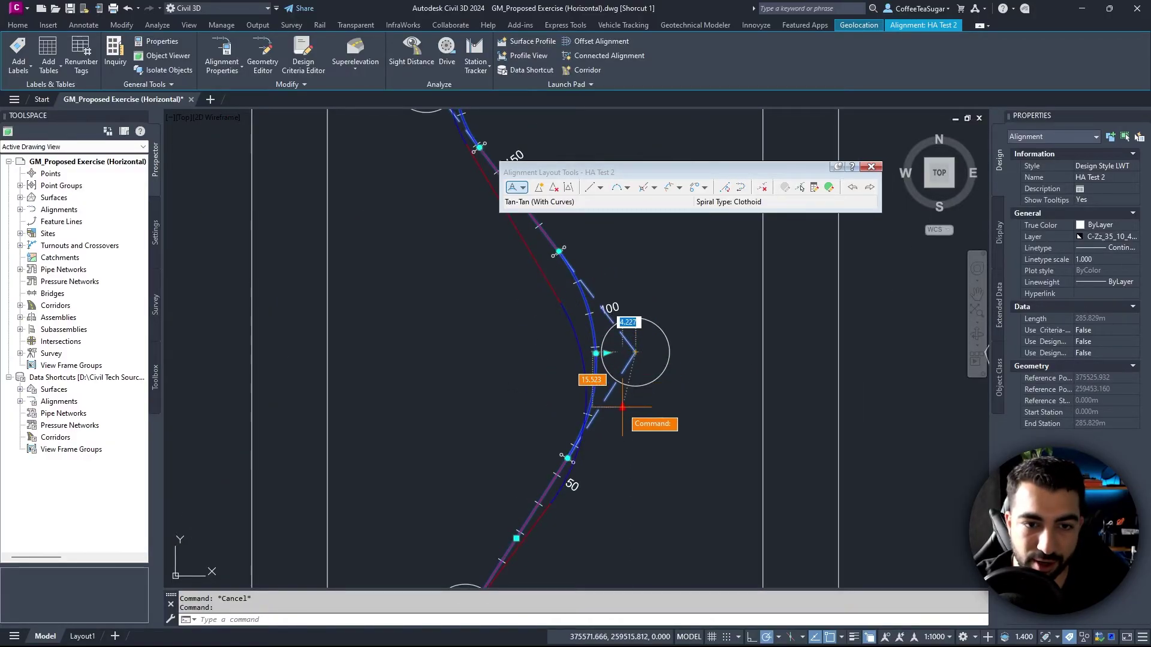
pyautogui.click(733, 351)
pyautogui.click(732, 351)
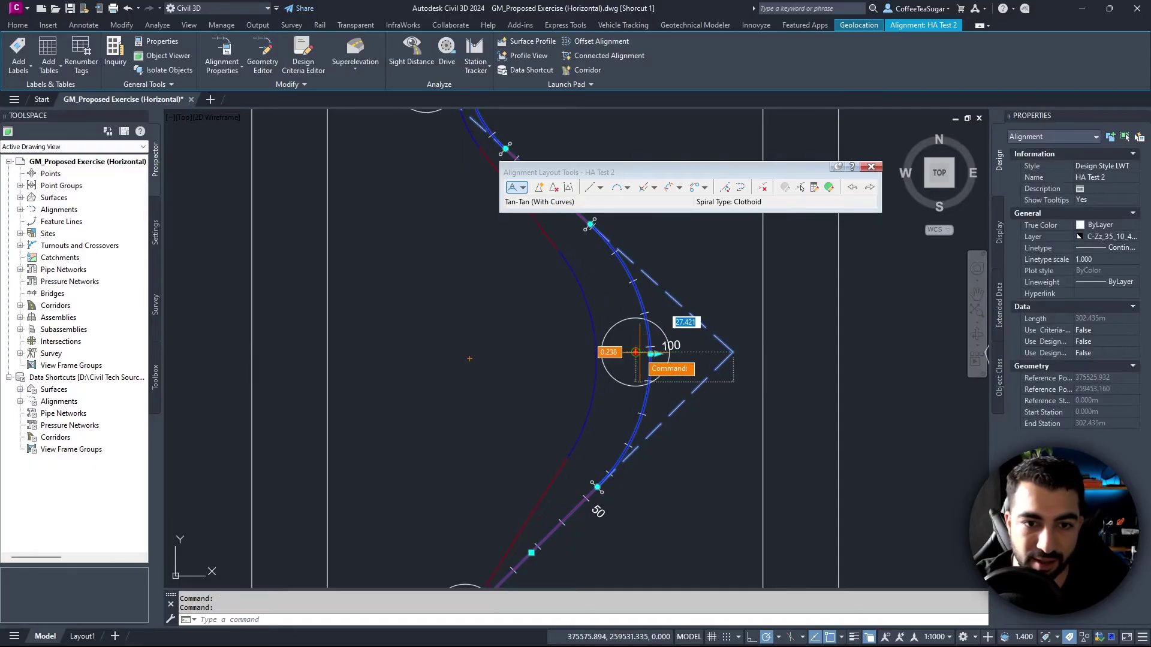
pyautogui.click(624, 359)
# Step: Extend the curve's lower end along the tangent, giving a 281.837 m alignment
pyautogui.click(570, 459)
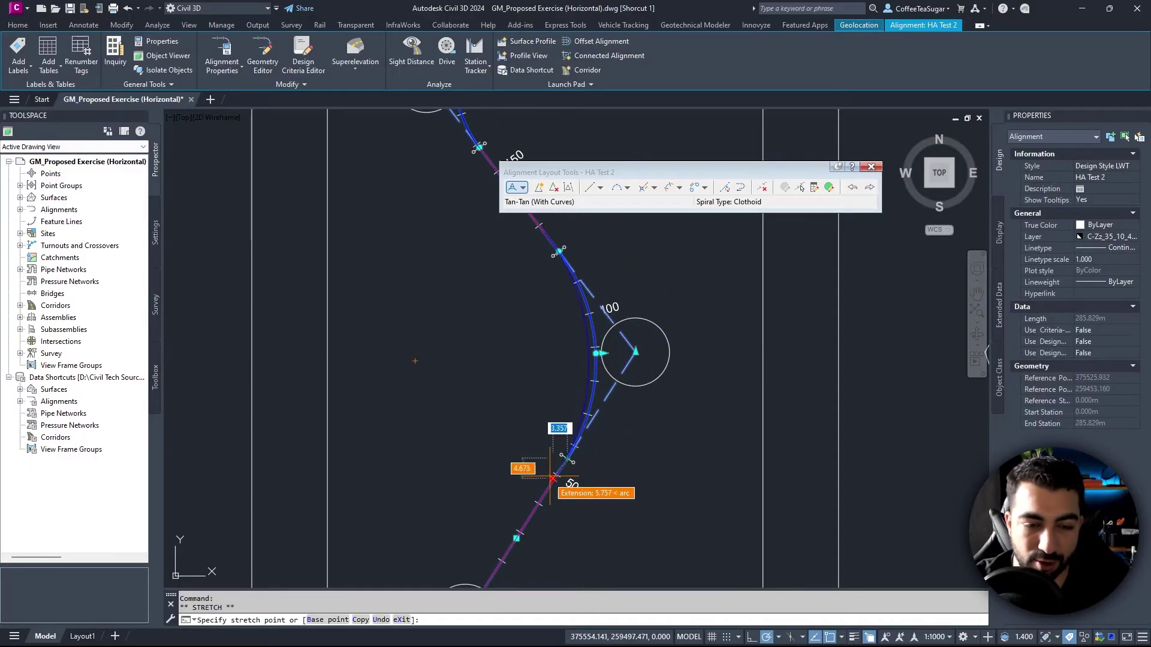
pyautogui.click(539, 501)
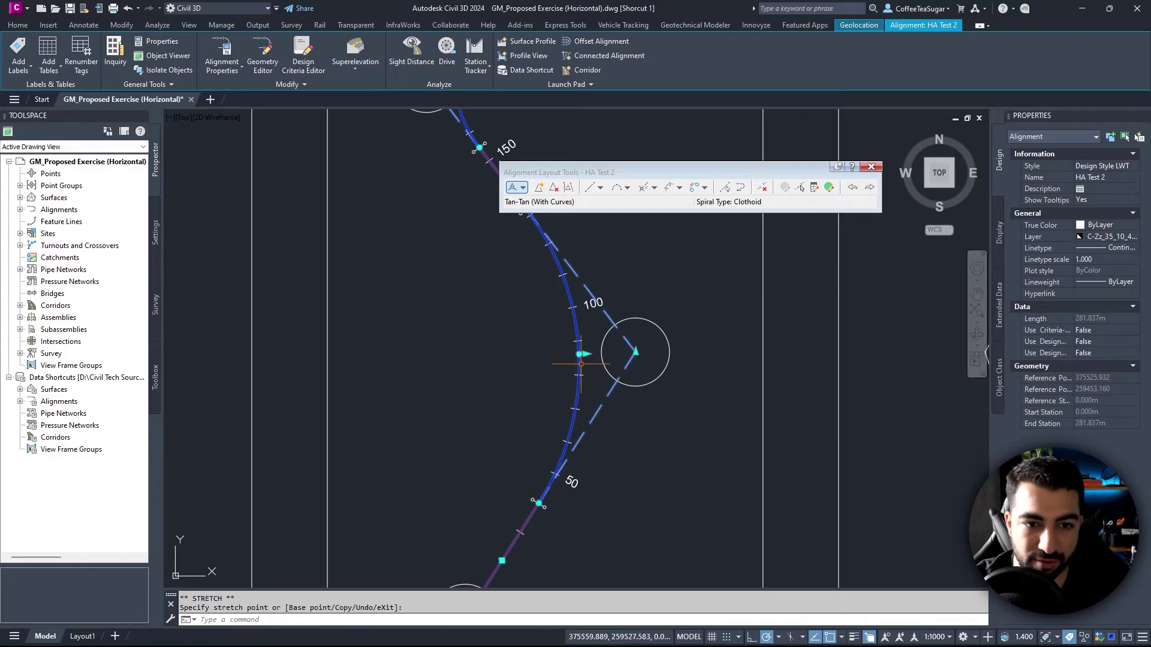
pyautogui.scroll(3, 579, 354)
pyautogui.click(580, 357)
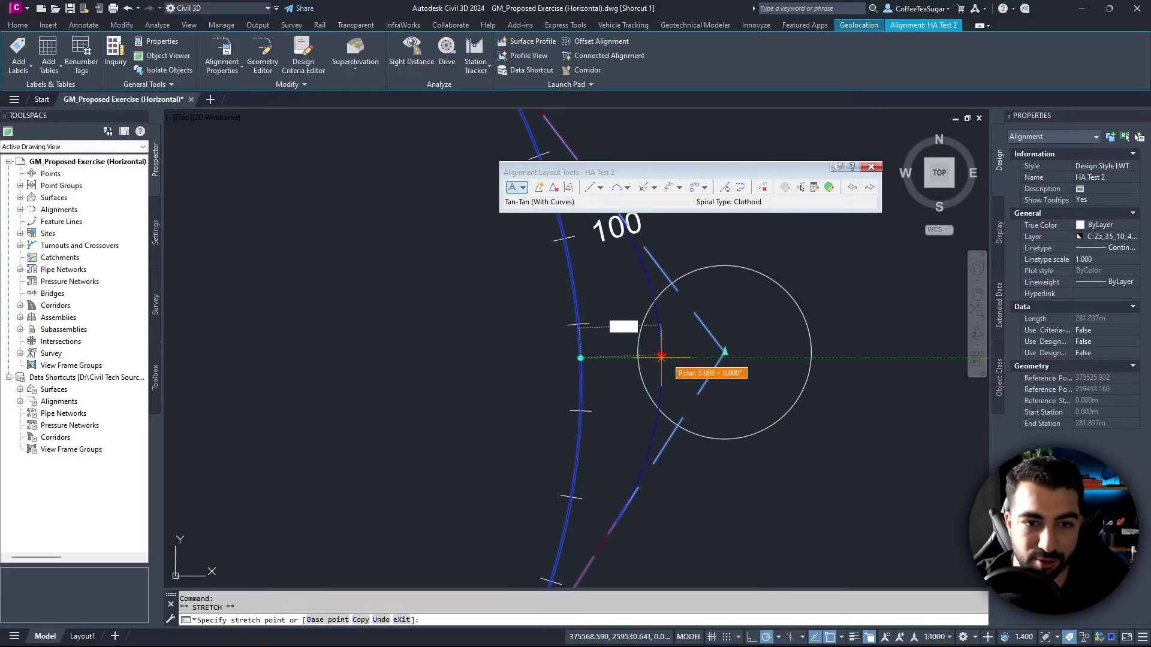
pyautogui.press('Escape')
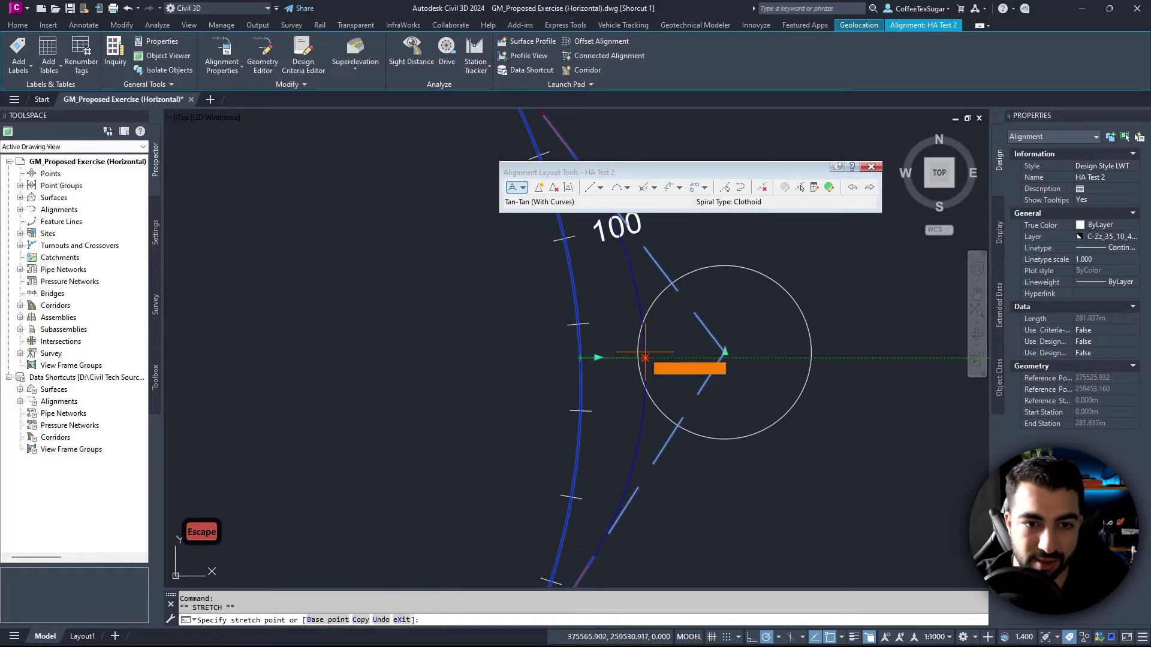
pyautogui.scroll(-6, 623, 372)
pyautogui.press('Escape')
pyautogui.press('Escape')
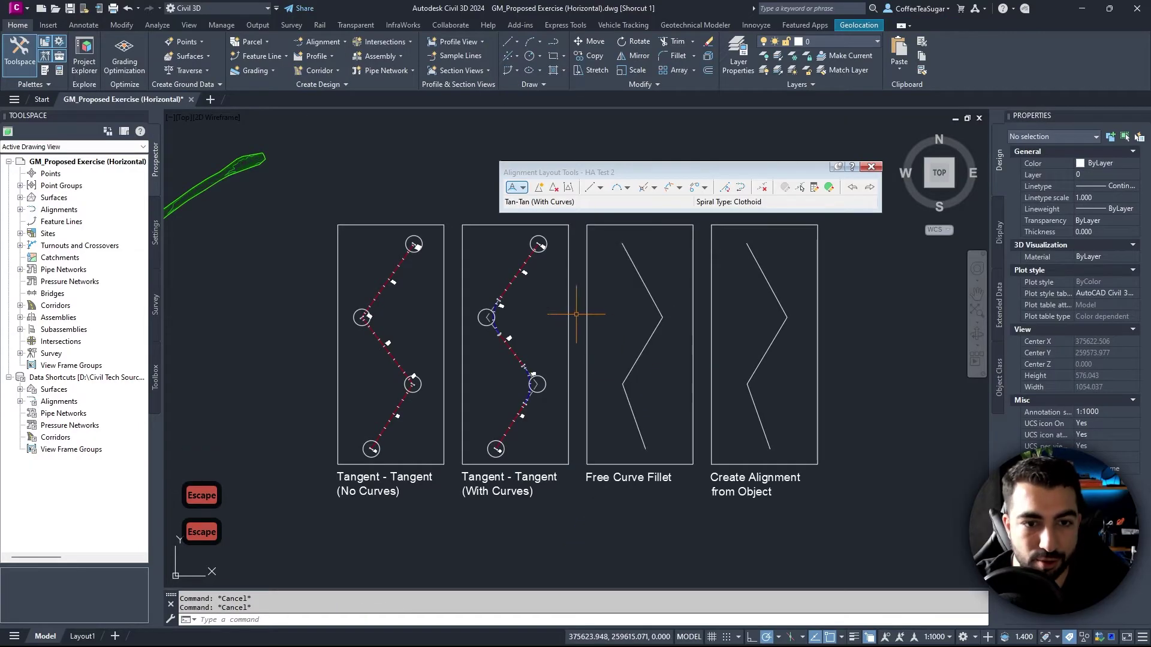
# Step: Start a new alignment from the creation tools, named HA Test 3
pyautogui.click(339, 46)
pyautogui.click(346, 55)
pyautogui.moveTo(598, 159)
pyautogui.mouseDown()
pyautogui.moveTo(586, 146)
pyautogui.moveTo(420, 150)
pyautogui.moveTo(396, 139)
pyautogui.mouseUp()
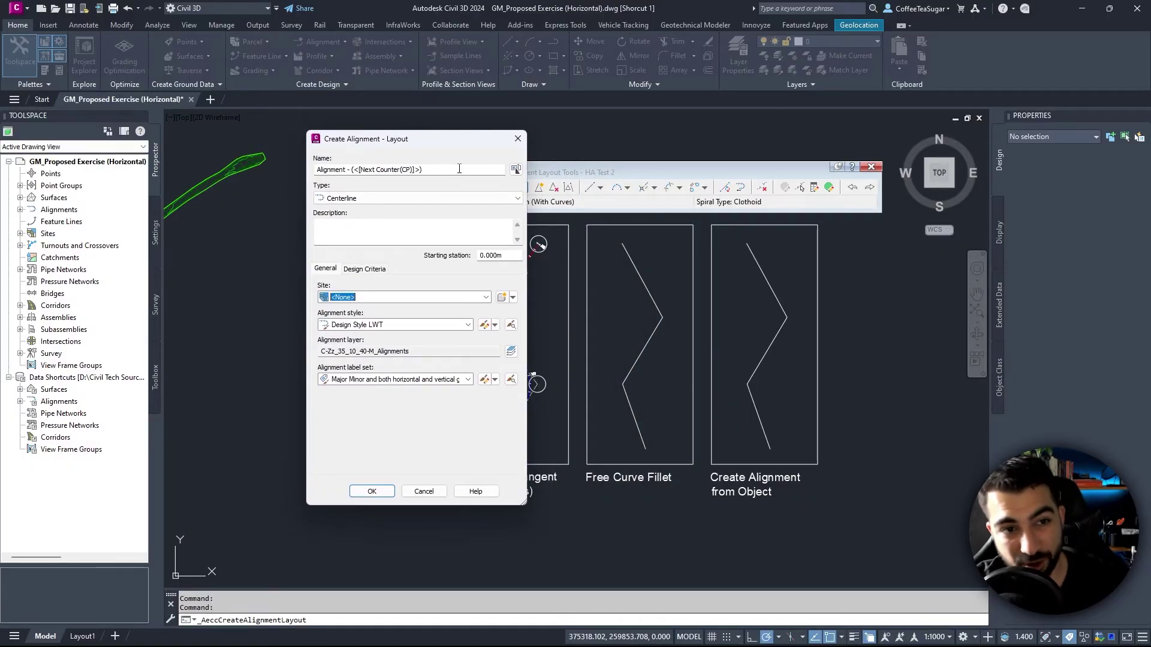
pyautogui.write('HA Test 3')
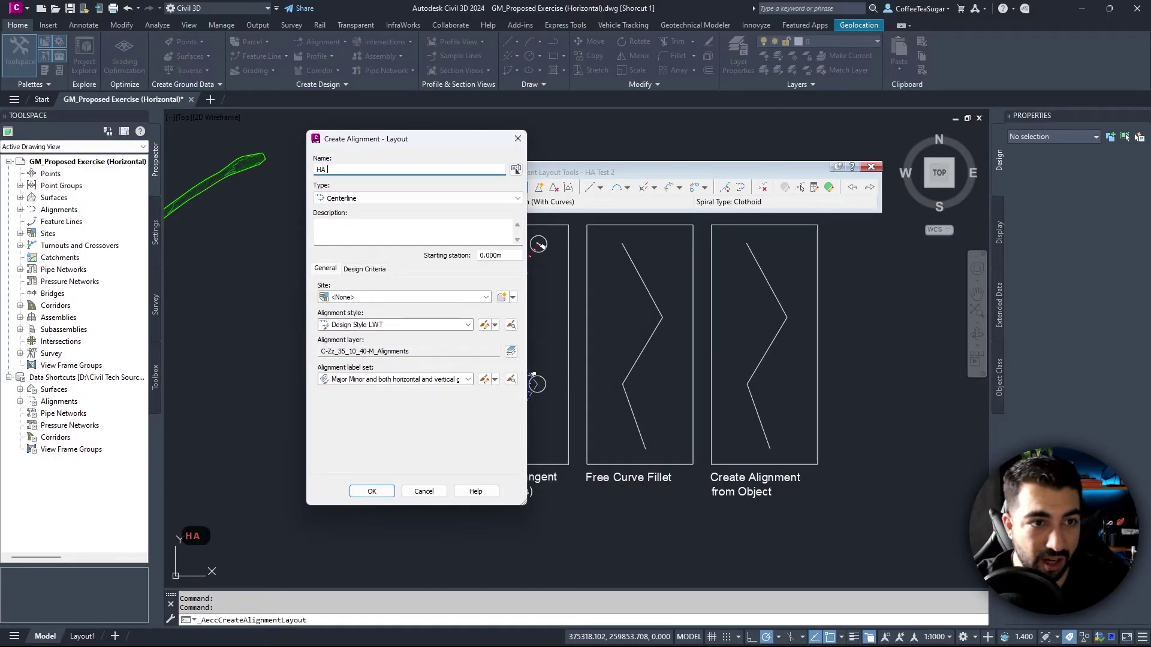
pyautogui.click(376, 493)
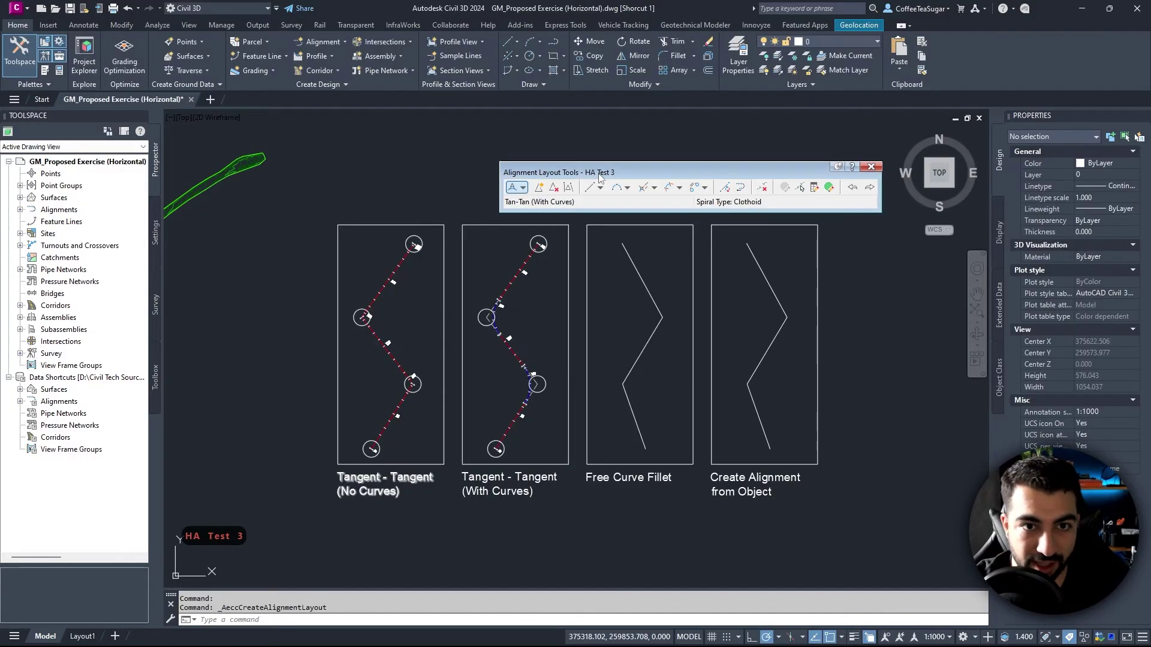
# Step: Trace the Free Curve Fillet sketch vertices with straight tangents and no curves
pyautogui.click(523, 188)
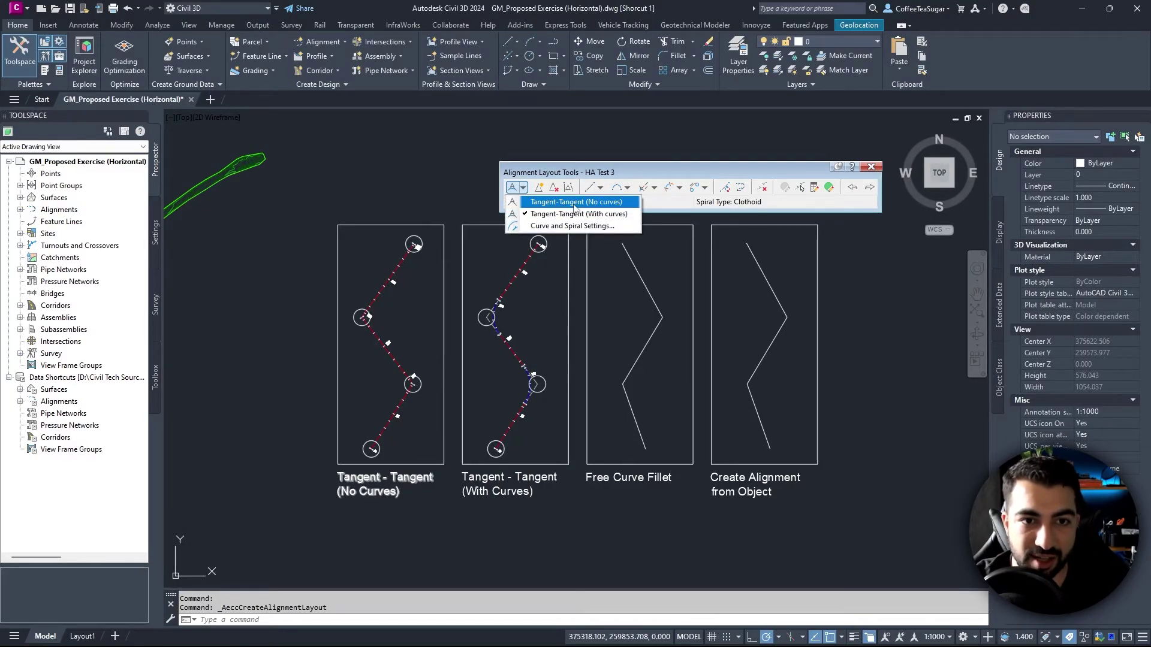
pyautogui.click(574, 204)
pyautogui.scroll(4, 645, 437)
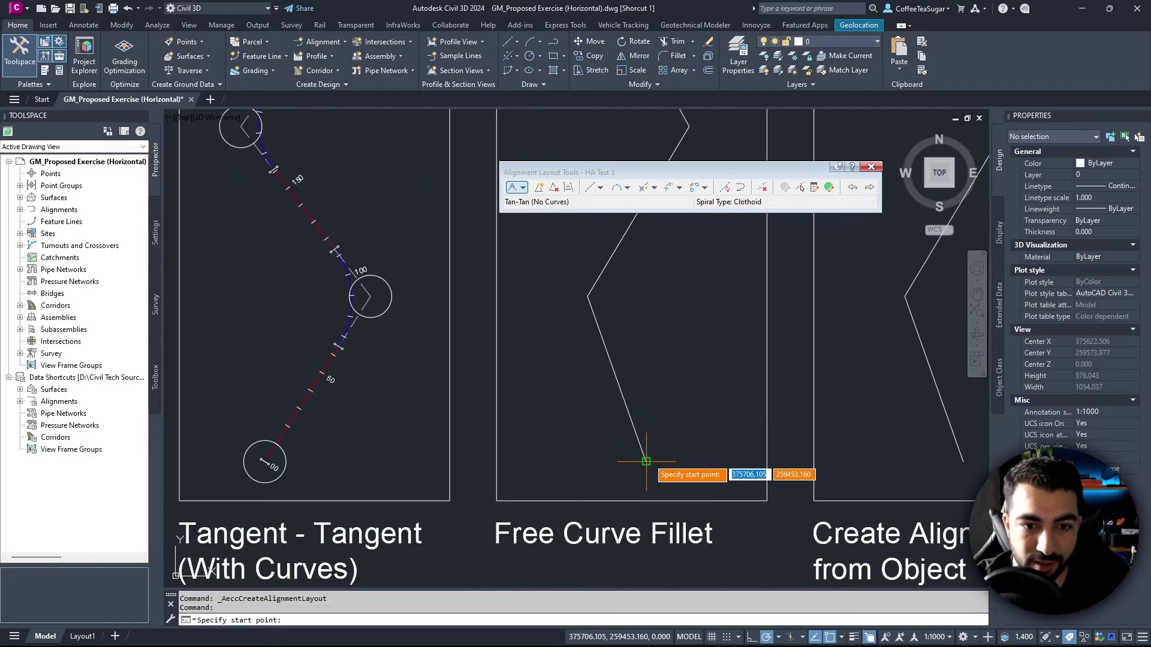
pyautogui.click(588, 296)
pyautogui.moveTo(693, 130); pyautogui.dragTo(629, 313, button='middle')
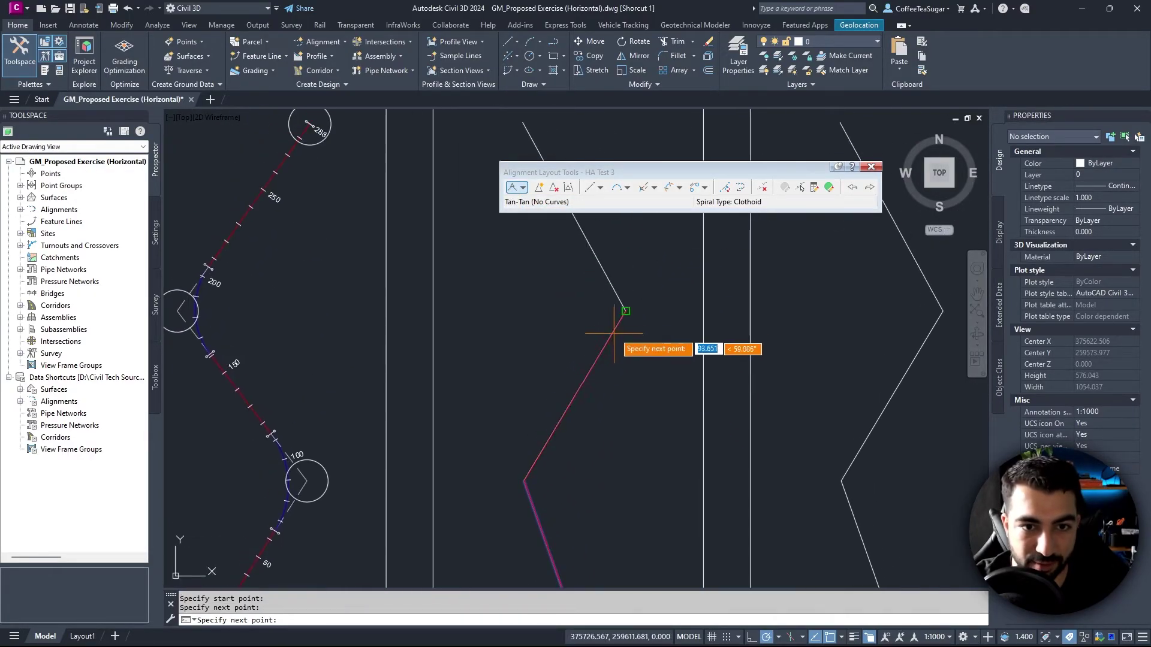
pyautogui.moveTo(554, 212); pyautogui.dragTo(602, 389, button='middle')
pyautogui.press('Return')
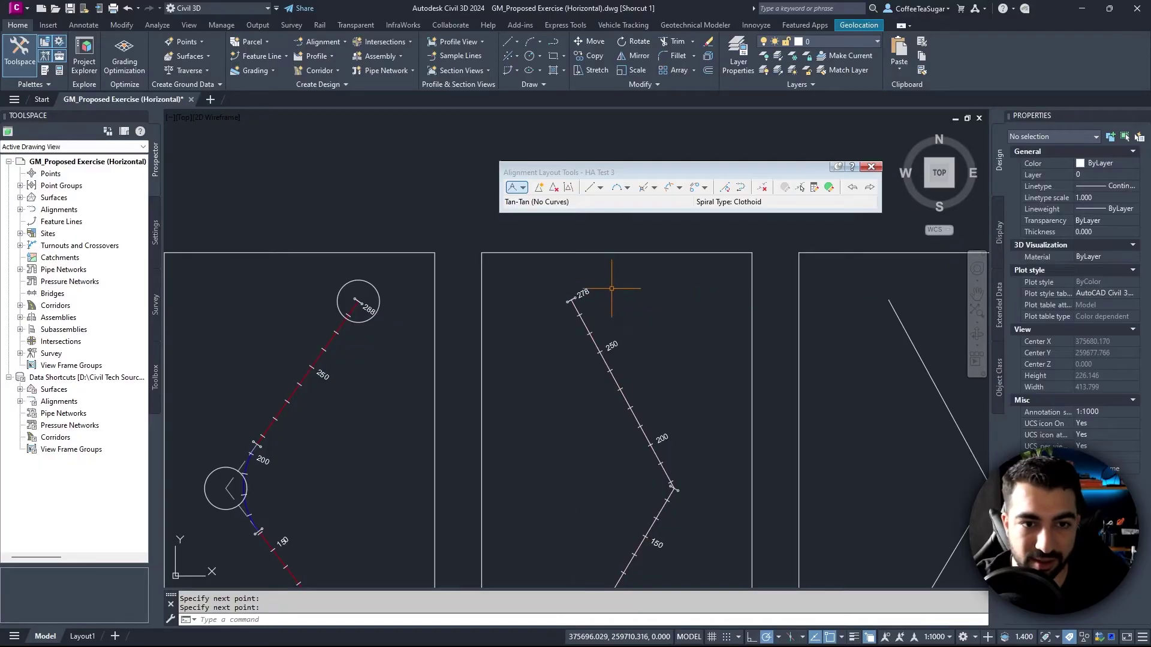
pyautogui.moveTo(657, 497); pyautogui.dragTo(645, 364, button='middle')
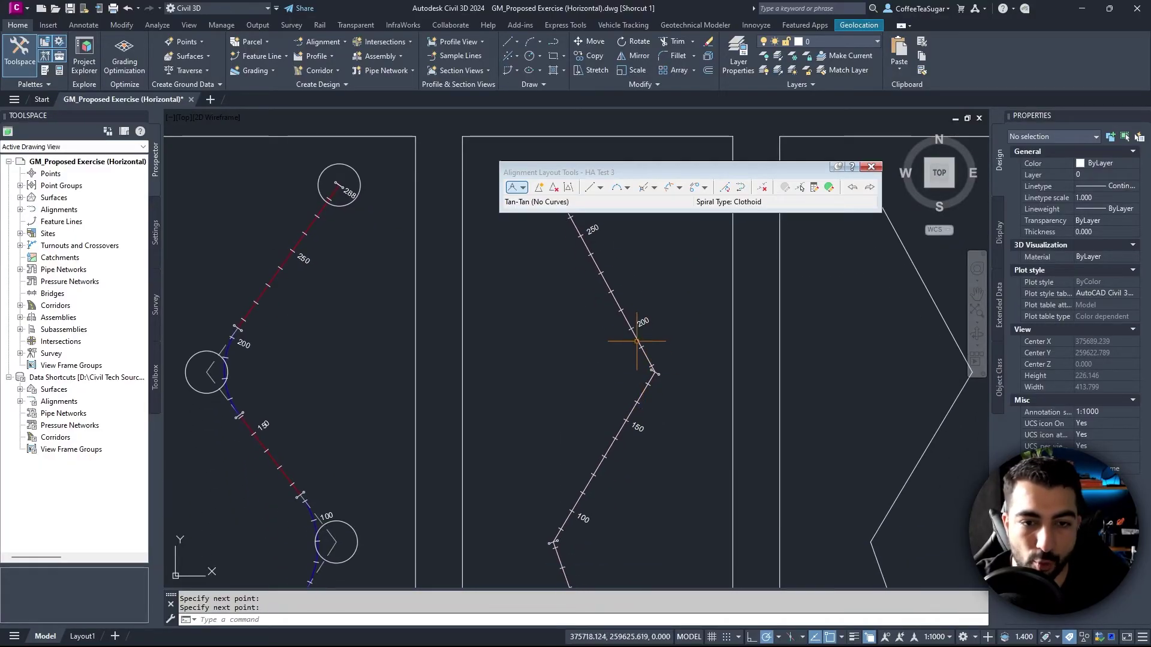
# Step: Erase the original sketch polyline lying under the new alignment
pyautogui.click(648, 357)
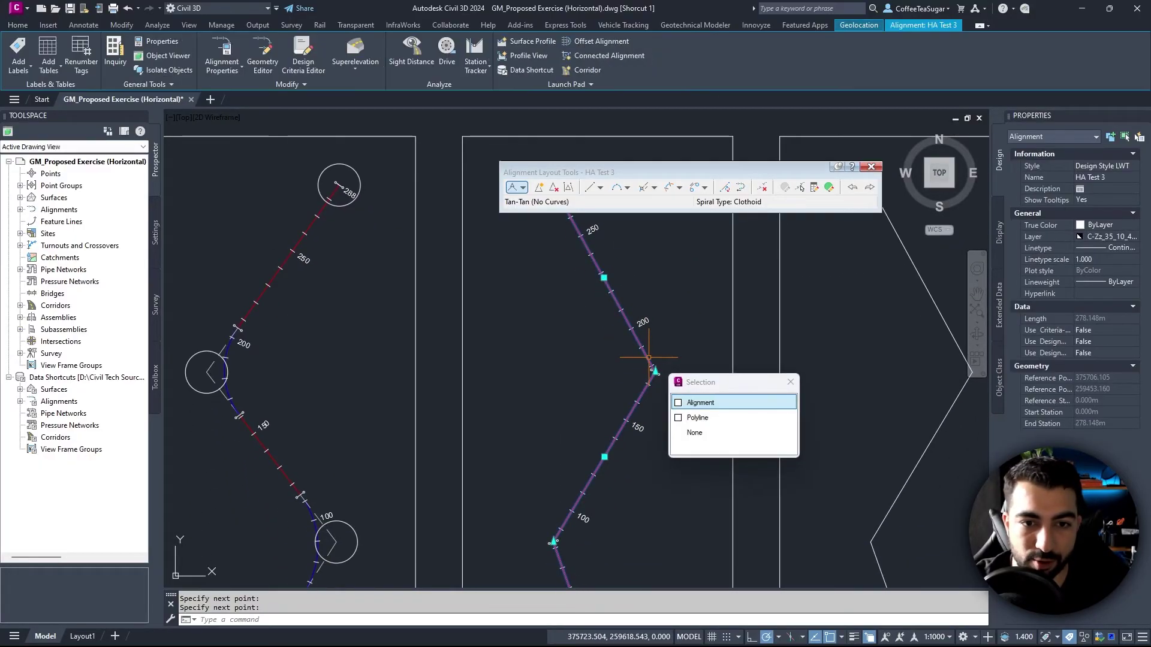
pyautogui.click(696, 418)
pyautogui.press('Delete')
pyautogui.scroll(3, 623, 384)
pyautogui.scroll(-6, 628, 393)
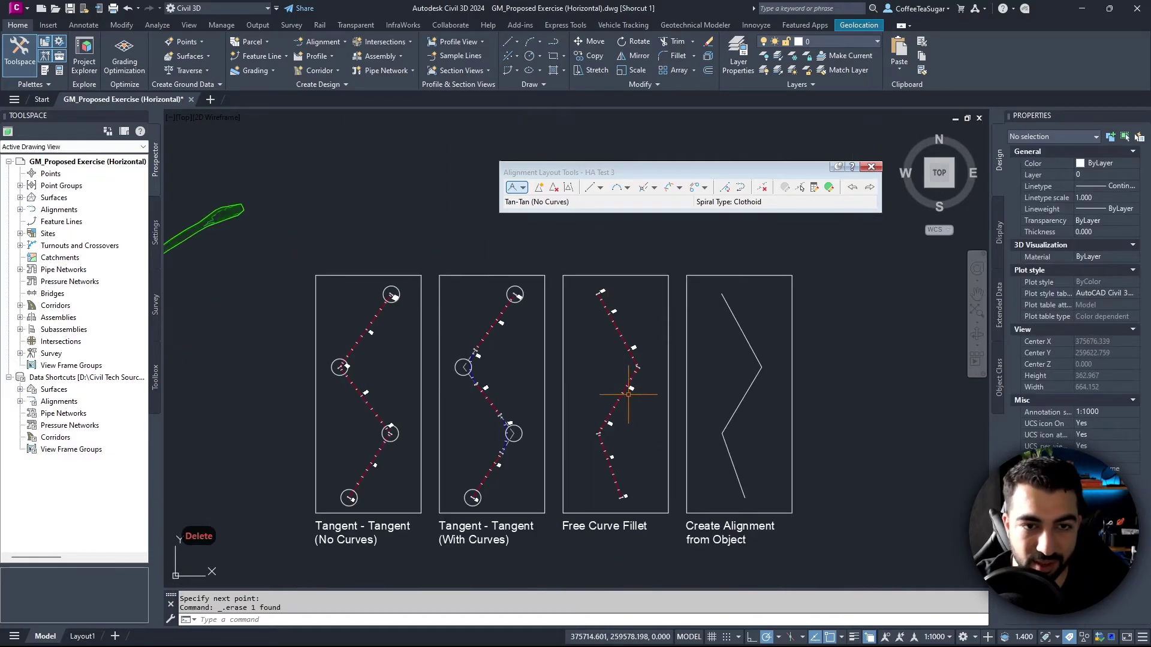
pyautogui.moveTo(629, 394); pyautogui.dragTo(604, 354, button='middle')
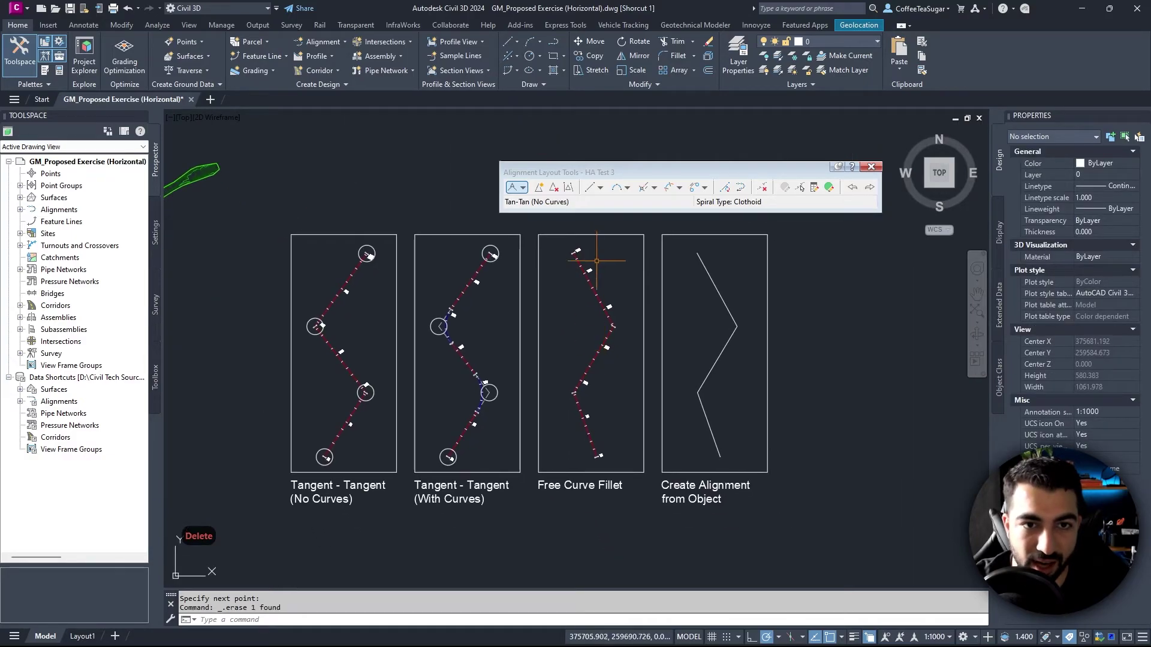
# Step: Add a radius 50 free curve fillet between the lower and middle tangents
pyautogui.click(628, 187)
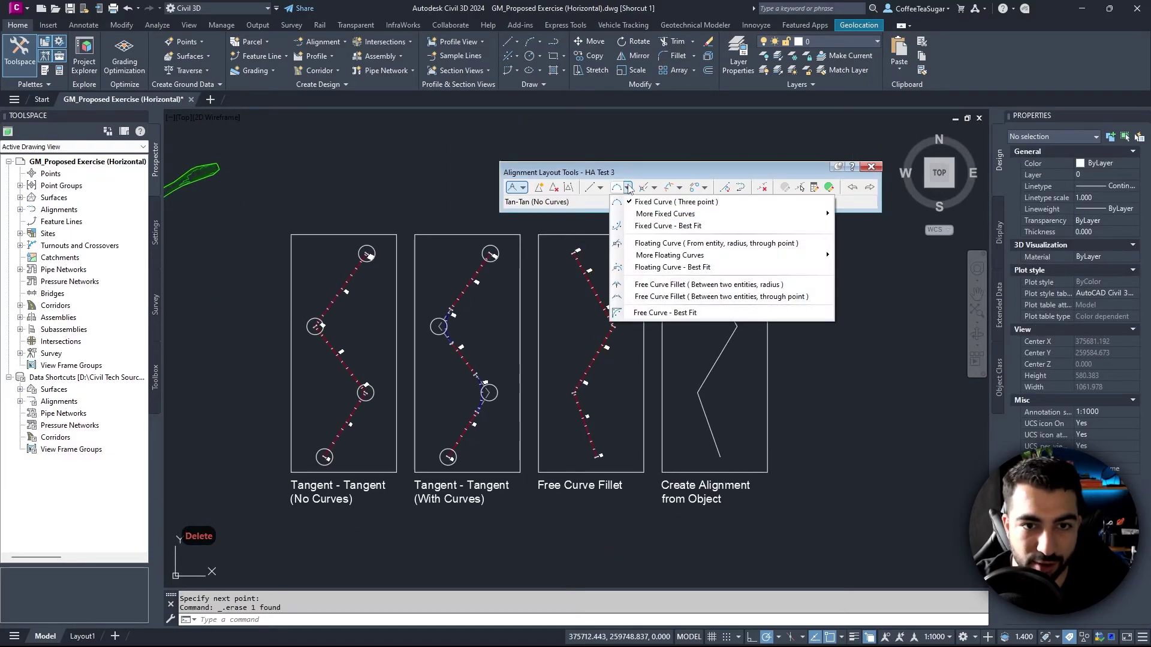
pyautogui.click(766, 290)
pyautogui.scroll(4, 581, 411)
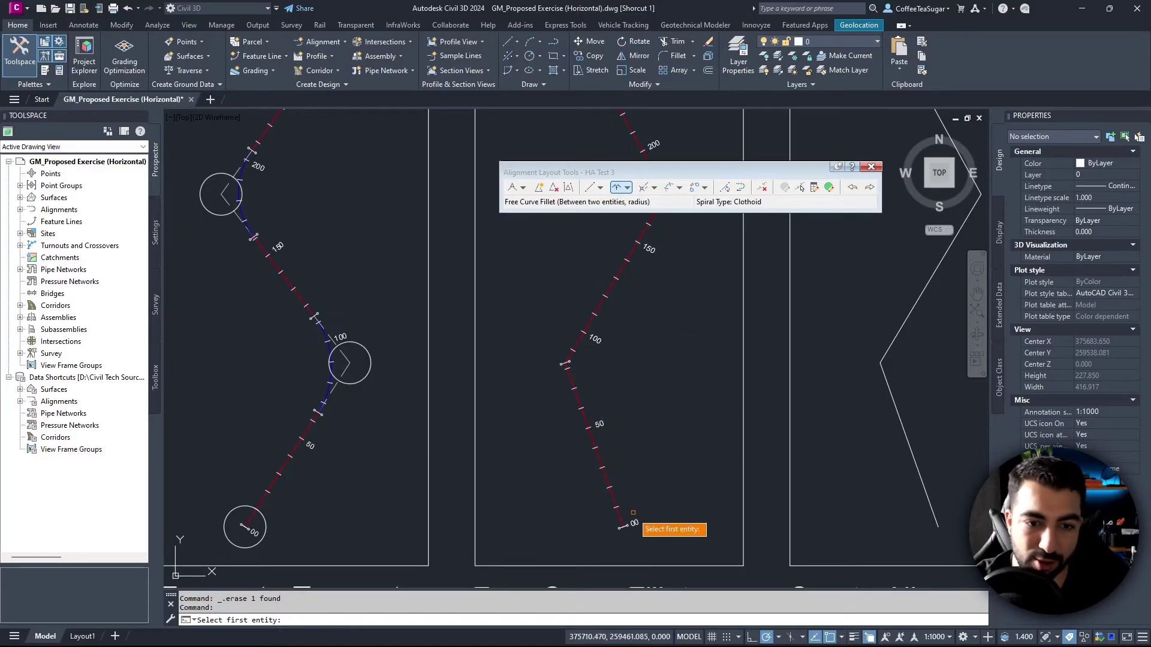
pyautogui.click(579, 399)
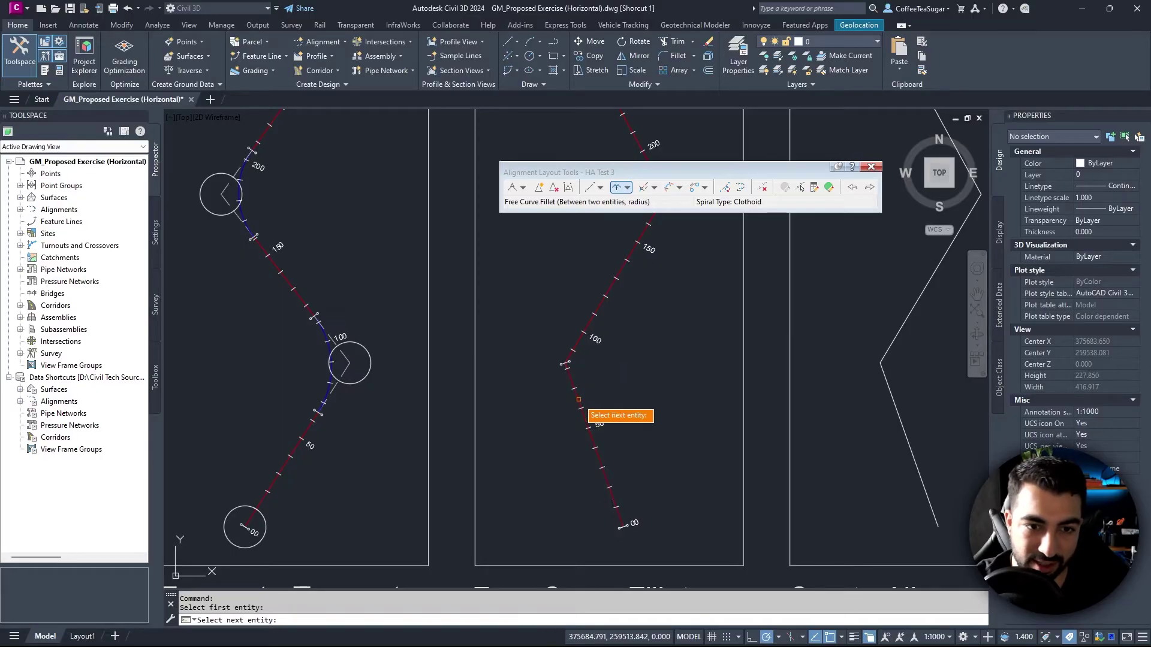
pyautogui.click(598, 304)
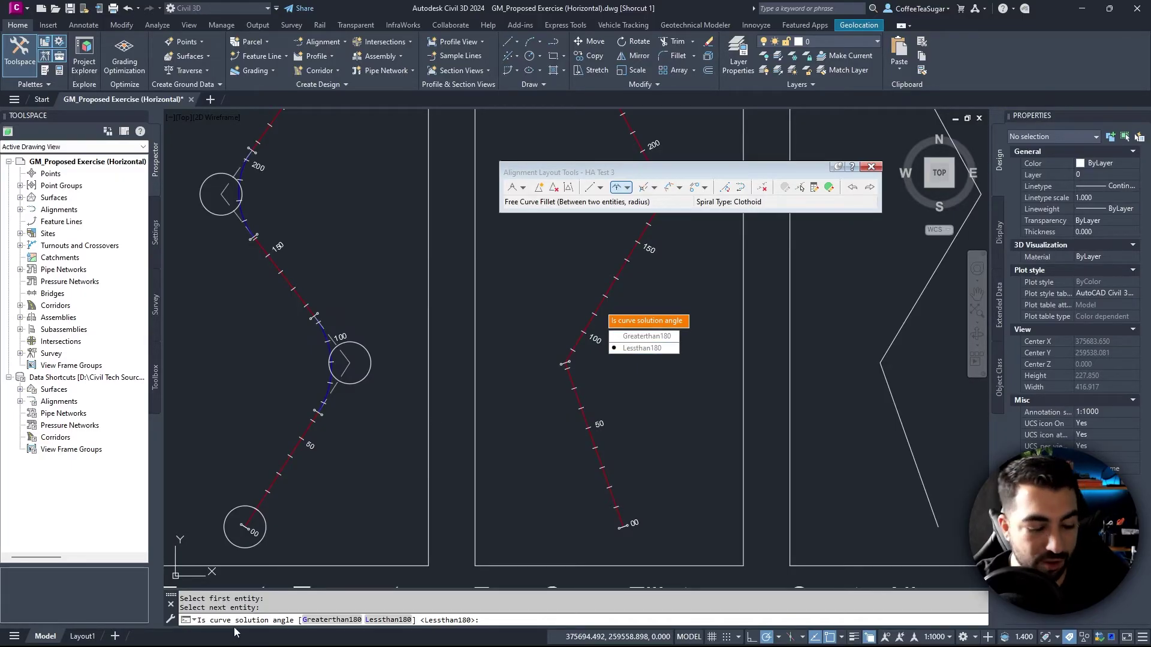
pyautogui.press('F1')
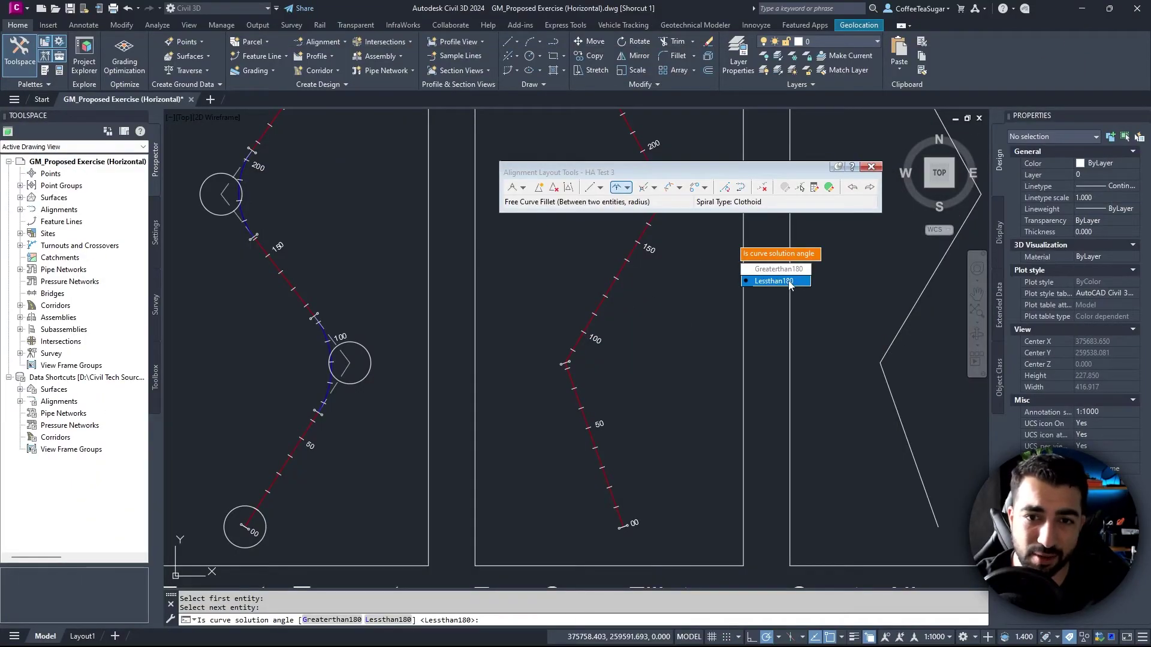
pyautogui.click(789, 283)
pyautogui.scroll(4, 580, 372)
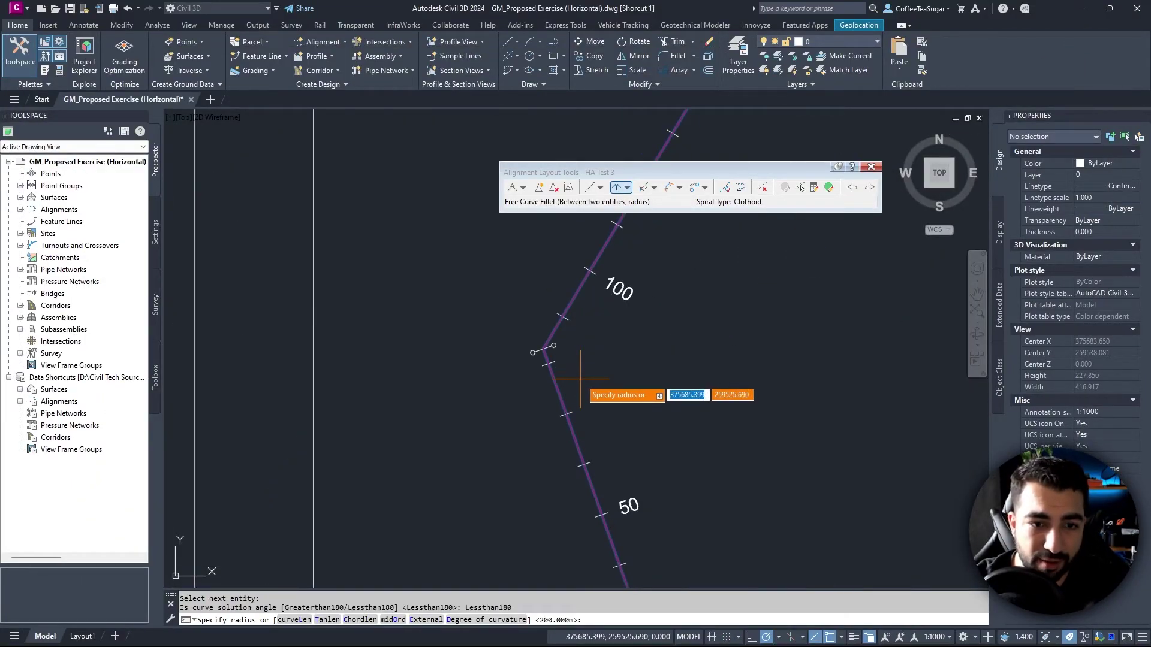
pyautogui.write('50')
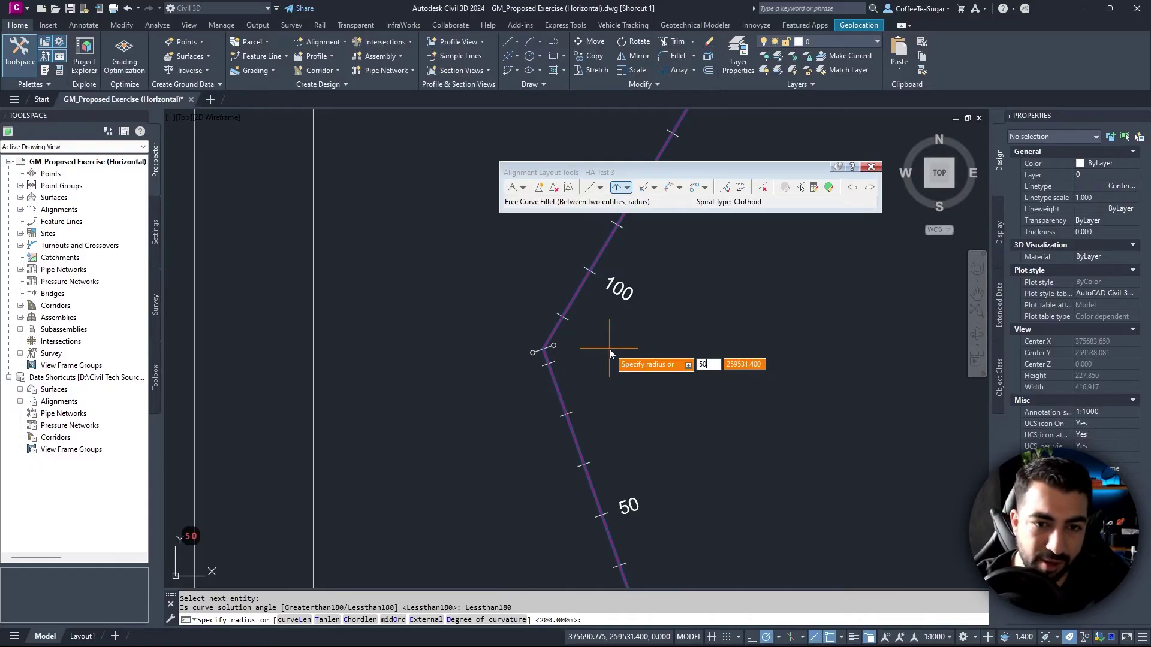
pyautogui.press('Return')
# Step: Add a radius 100 free curve fillet between the middle and top tangents
pyautogui.scroll(-4, 659, 341)
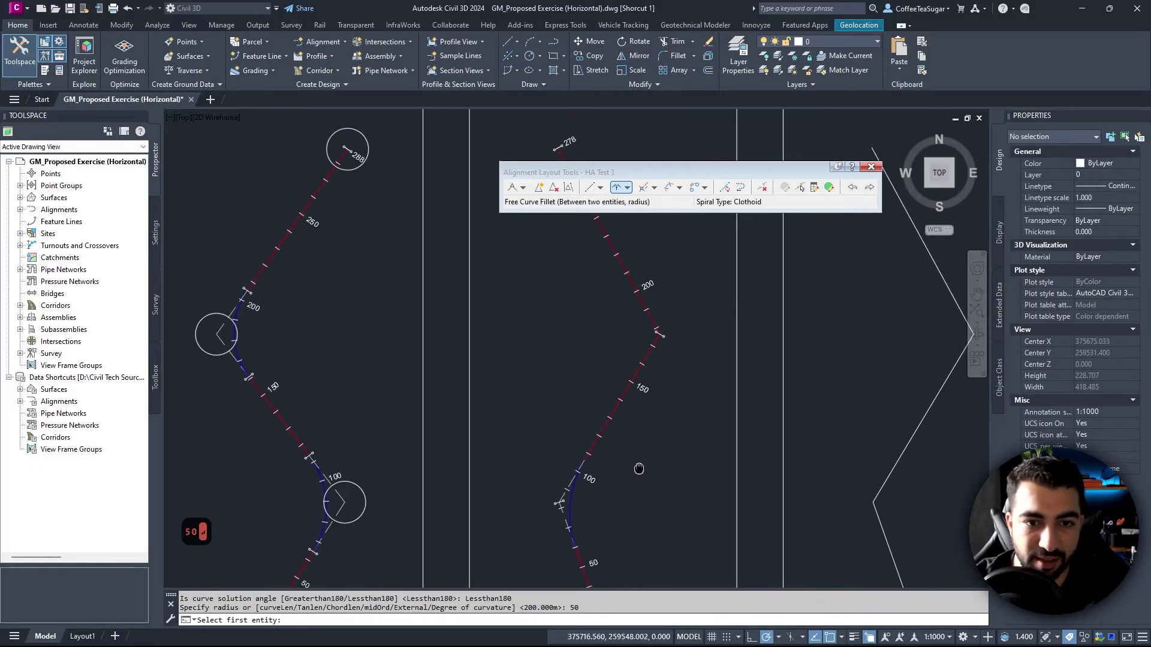
pyautogui.click(644, 367)
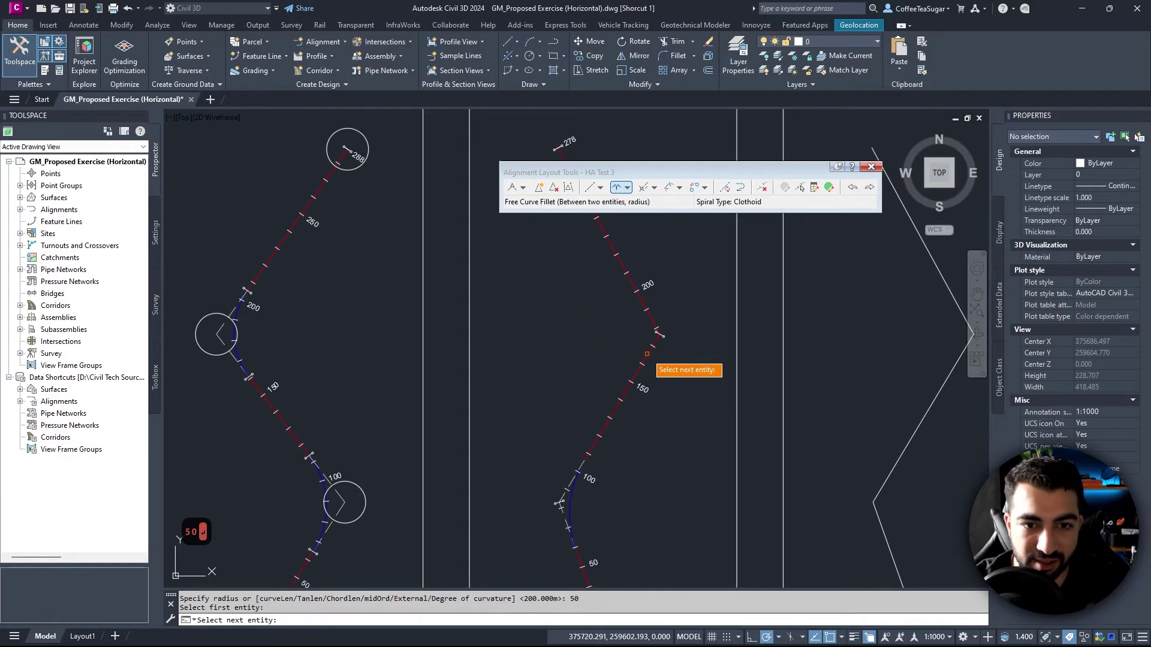
pyautogui.click(657, 331)
pyautogui.click(684, 356)
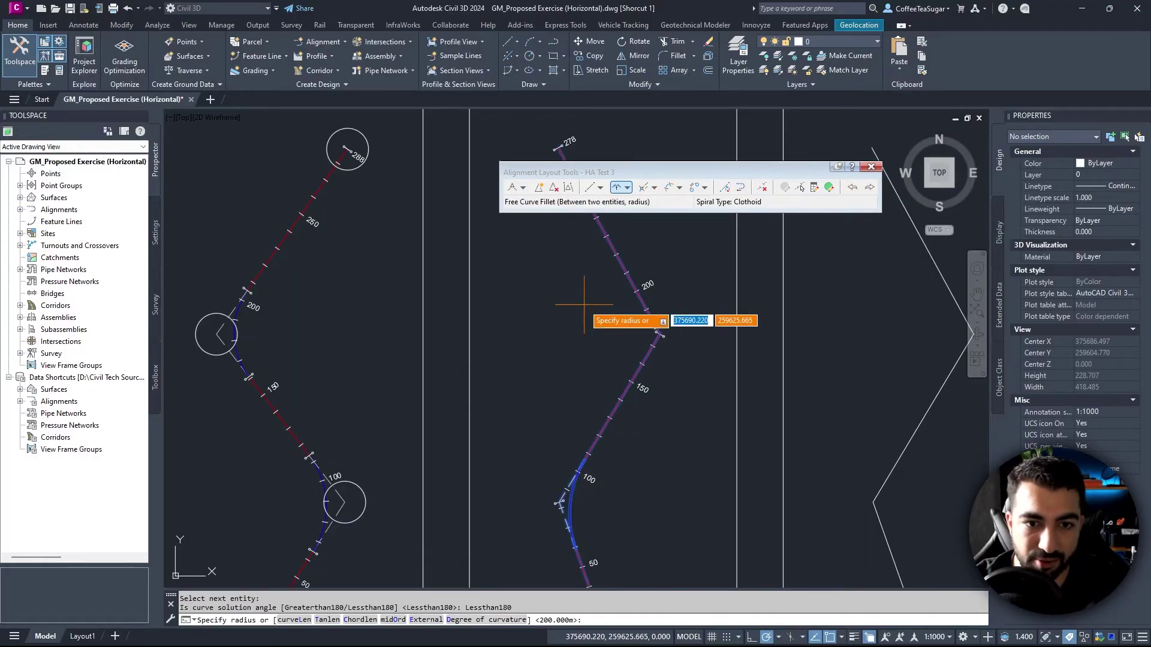
pyautogui.write('100')
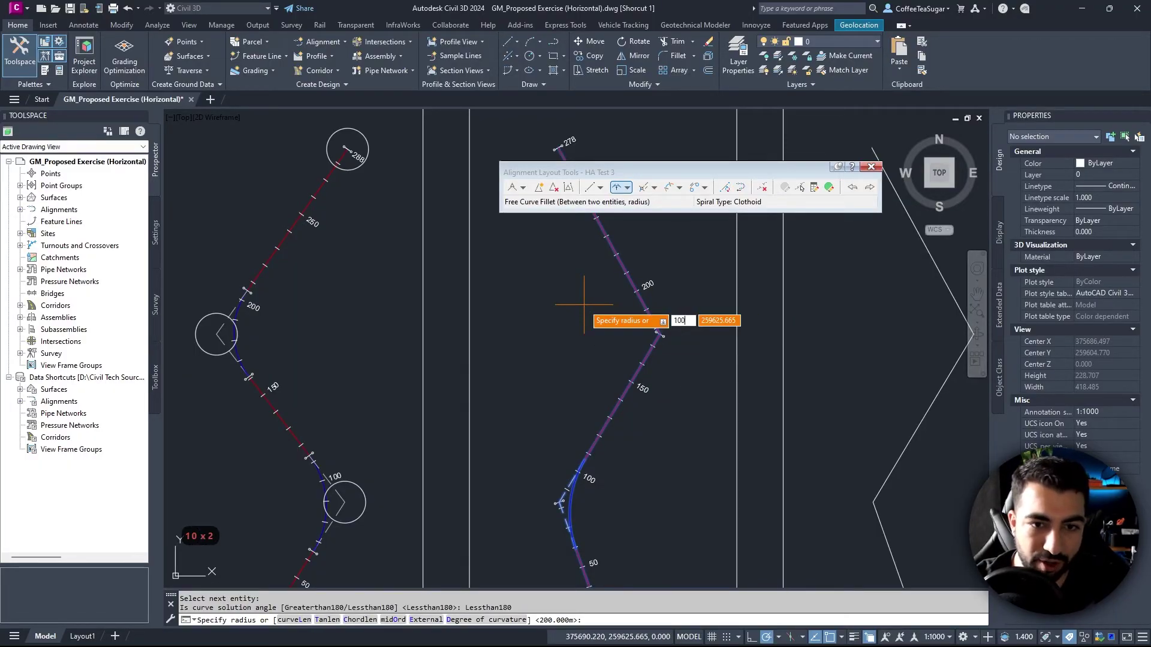
pyautogui.press('Return')
pyautogui.press('Return')
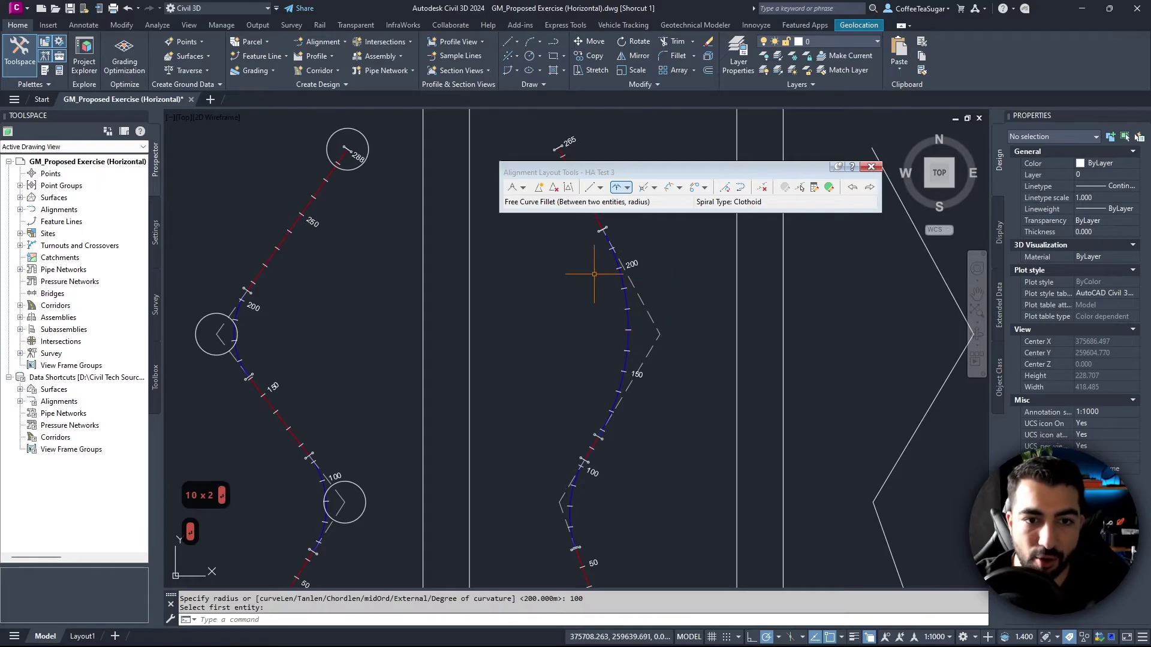
pyautogui.moveTo(632, 396); pyautogui.dragTo(622, 399, button='middle')
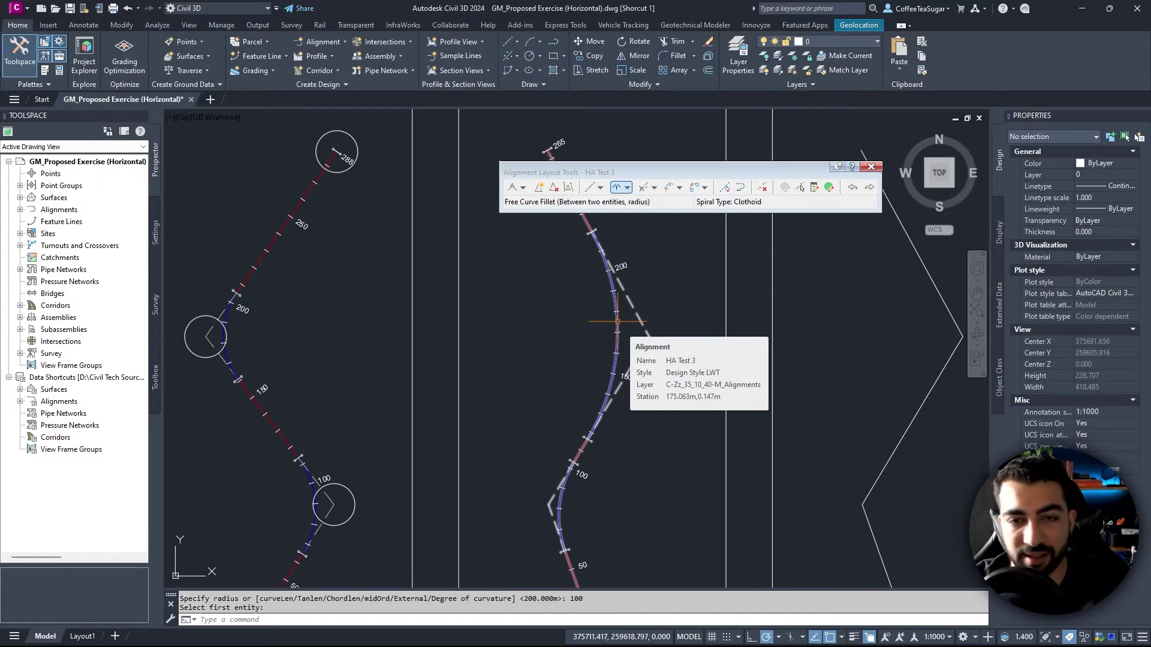
# Step: Open HA Test 3's entity grid and select the 100 m curve's radius cell
pyautogui.click(830, 188)
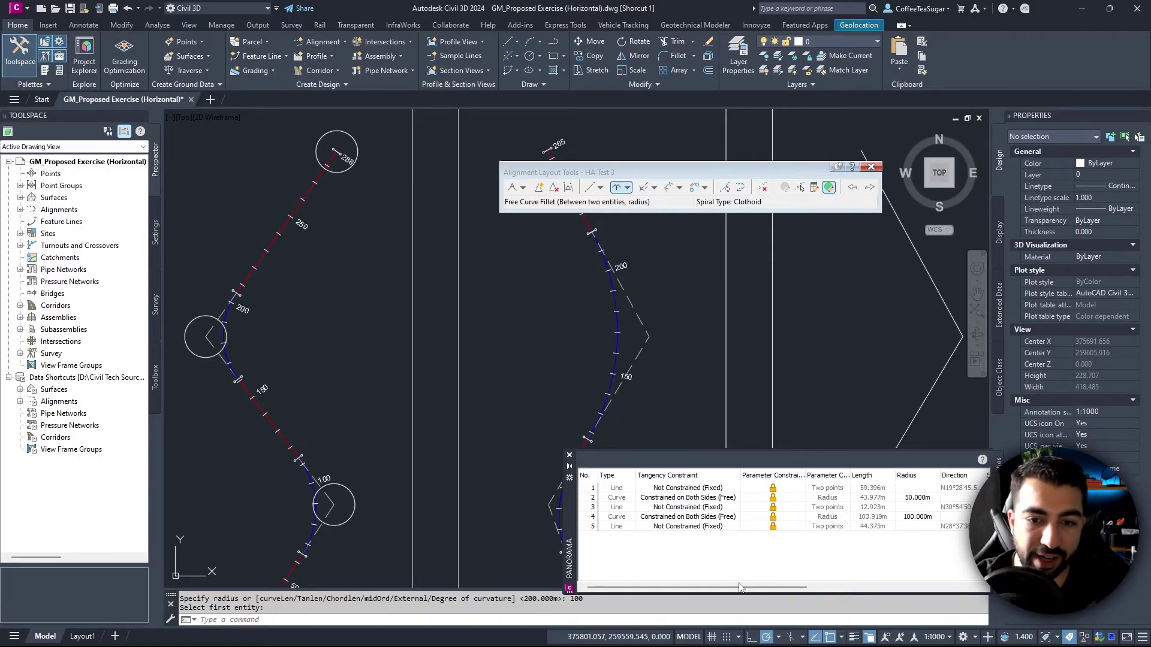
pyautogui.hscroll(5, 721, 509)
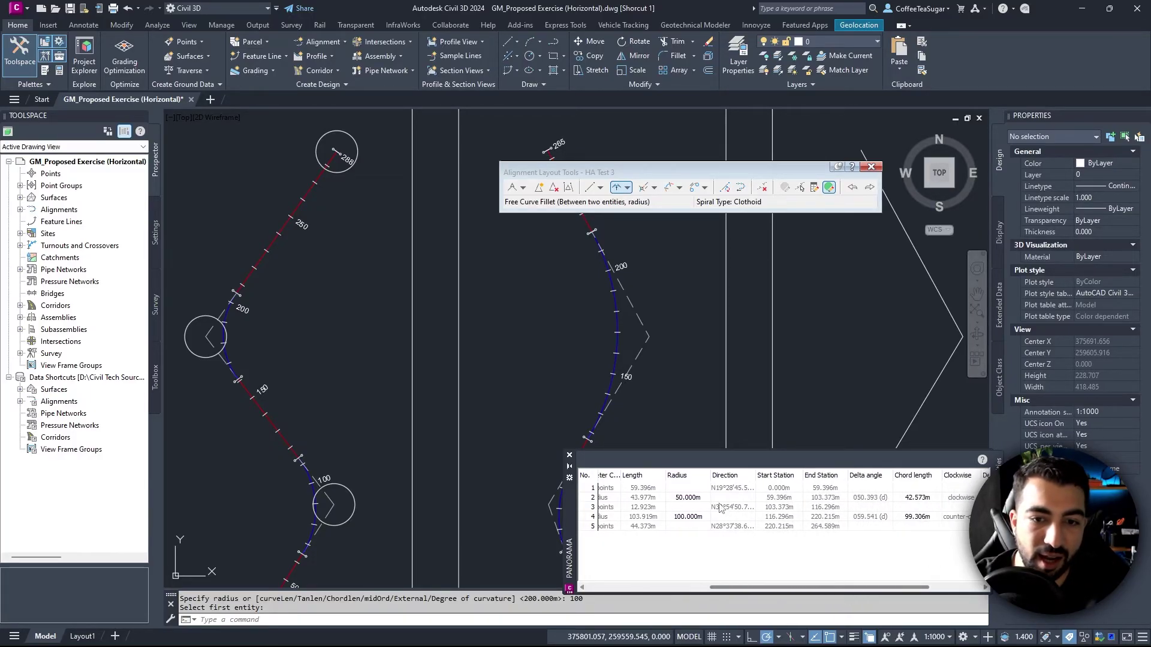
pyautogui.click(697, 498)
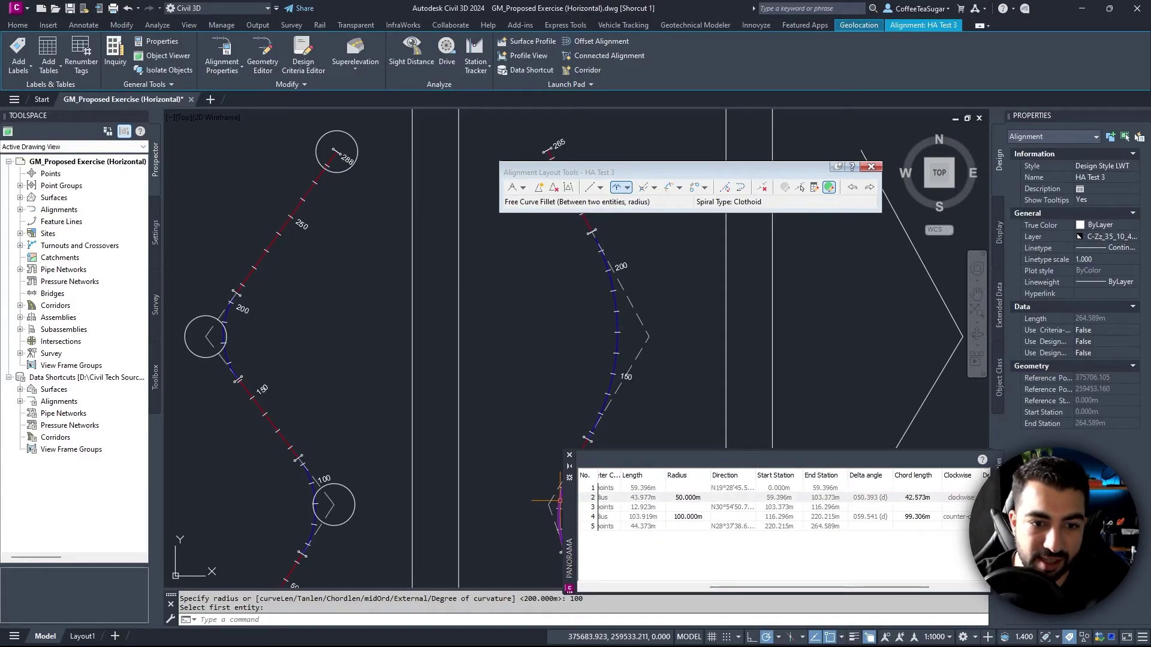
pyautogui.moveTo(572, 502); pyautogui.dragTo(601, 497)
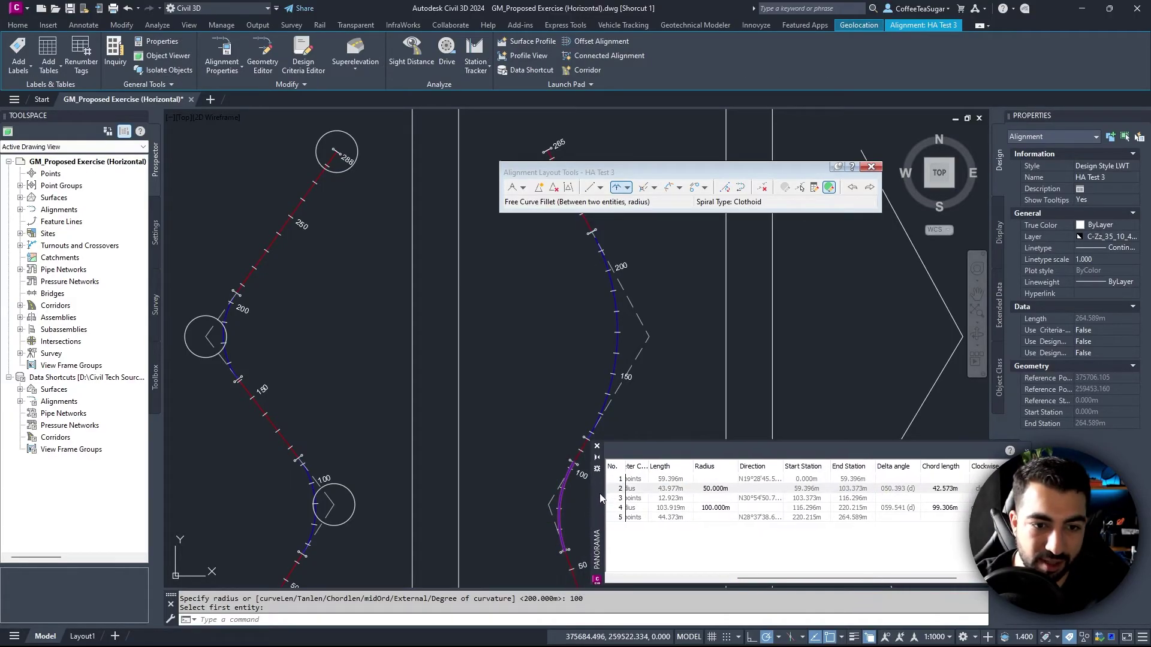
pyautogui.click(719, 509)
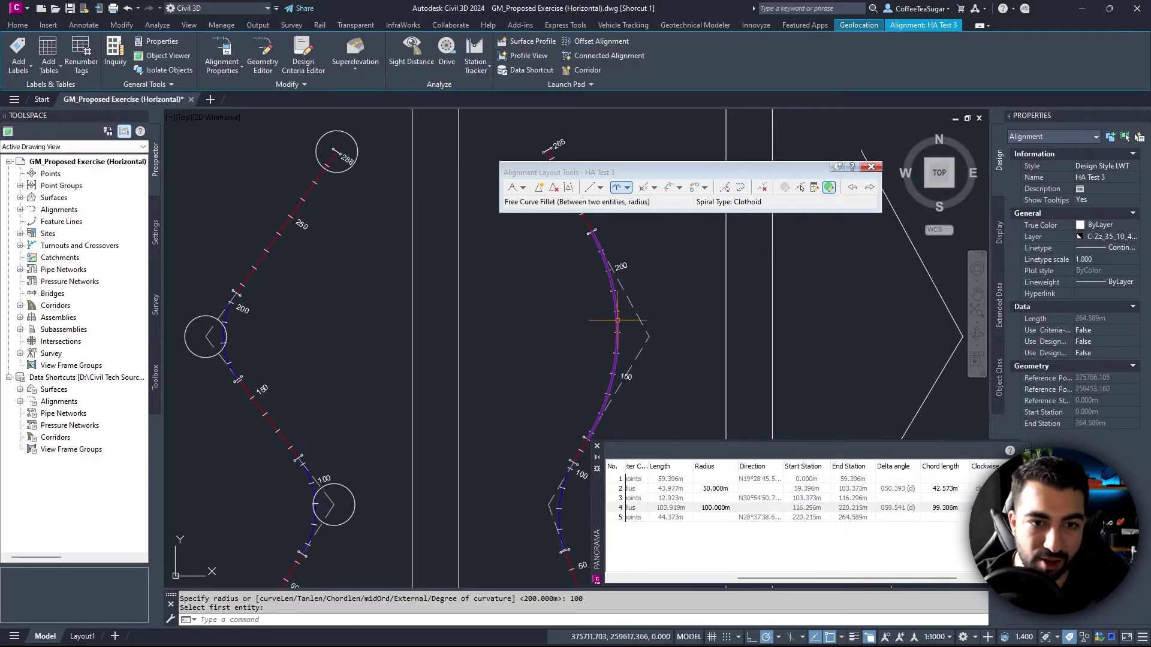
pyautogui.click(717, 511)
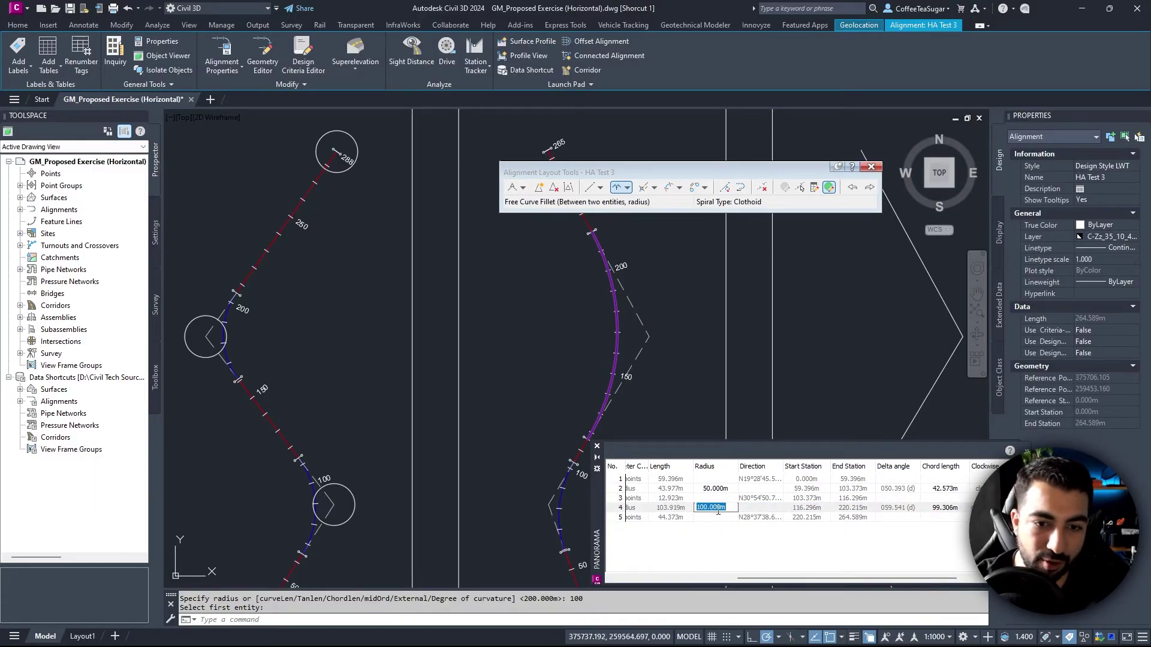
# Step: Change that curve's radius to 75 m and cancel the layout command
pyautogui.press('BackSpace')
pyautogui.press('BackSpace')
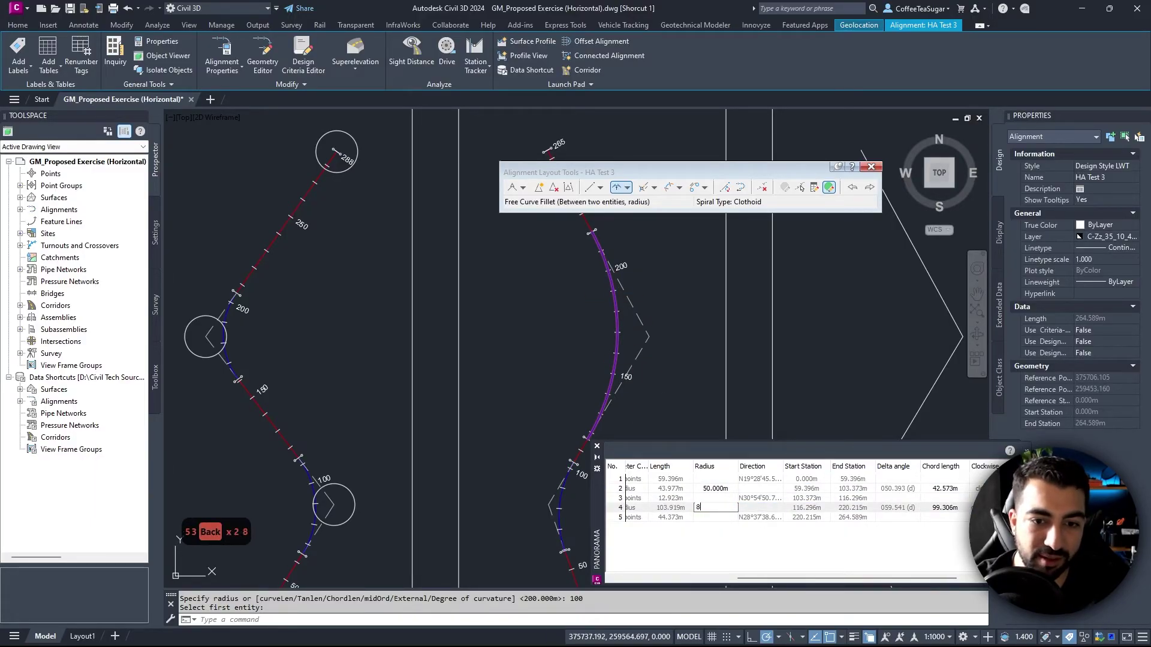
pyautogui.write('8')
pyautogui.press('BackSpace')
pyautogui.press('Return')
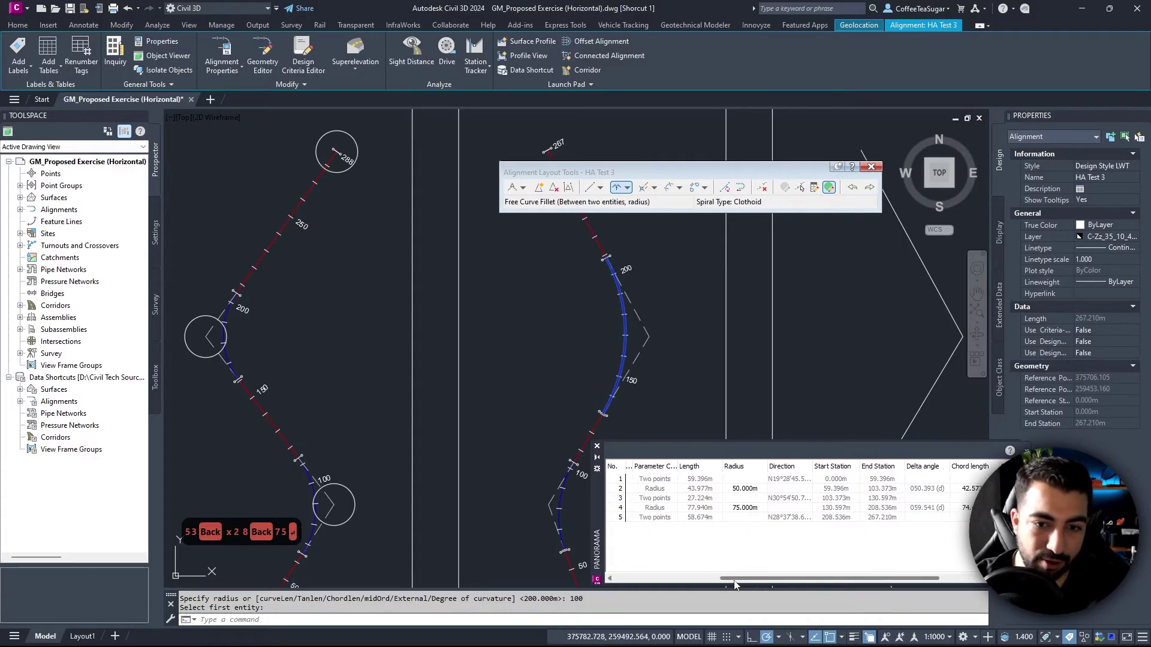
pyautogui.press('Escape')
pyautogui.scroll(-4, 592, 295)
pyautogui.scroll(4, 591, 294)
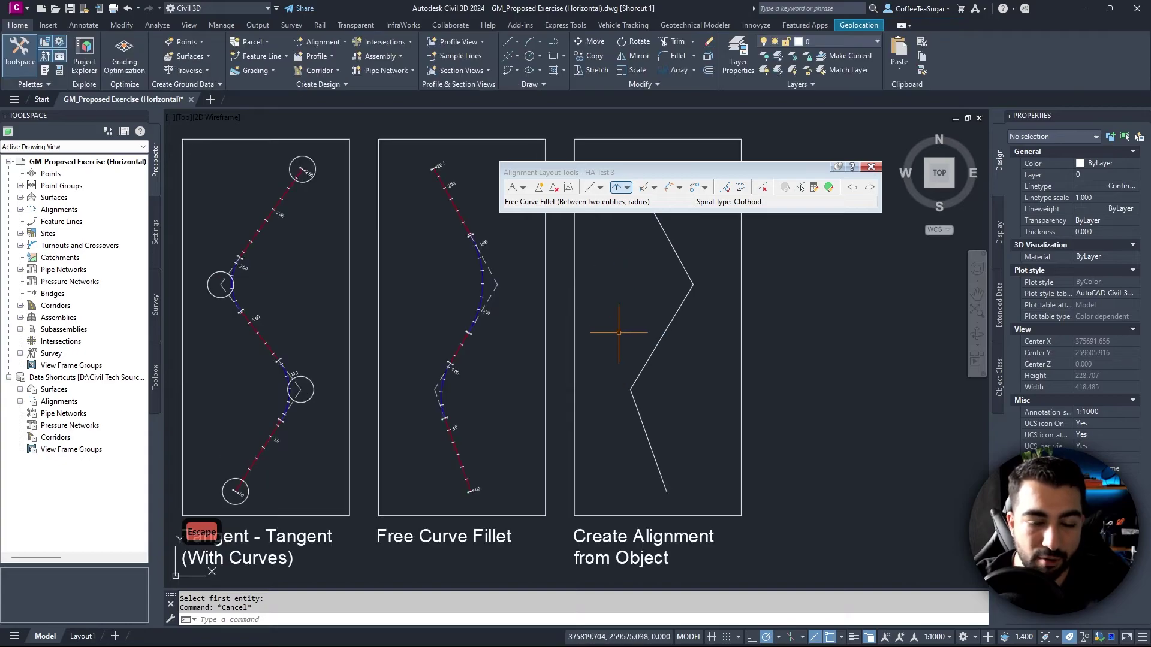
# Step: Select the zigzag polyline for Create Alignment from Objects and accept its direction
pyautogui.click(870, 167)
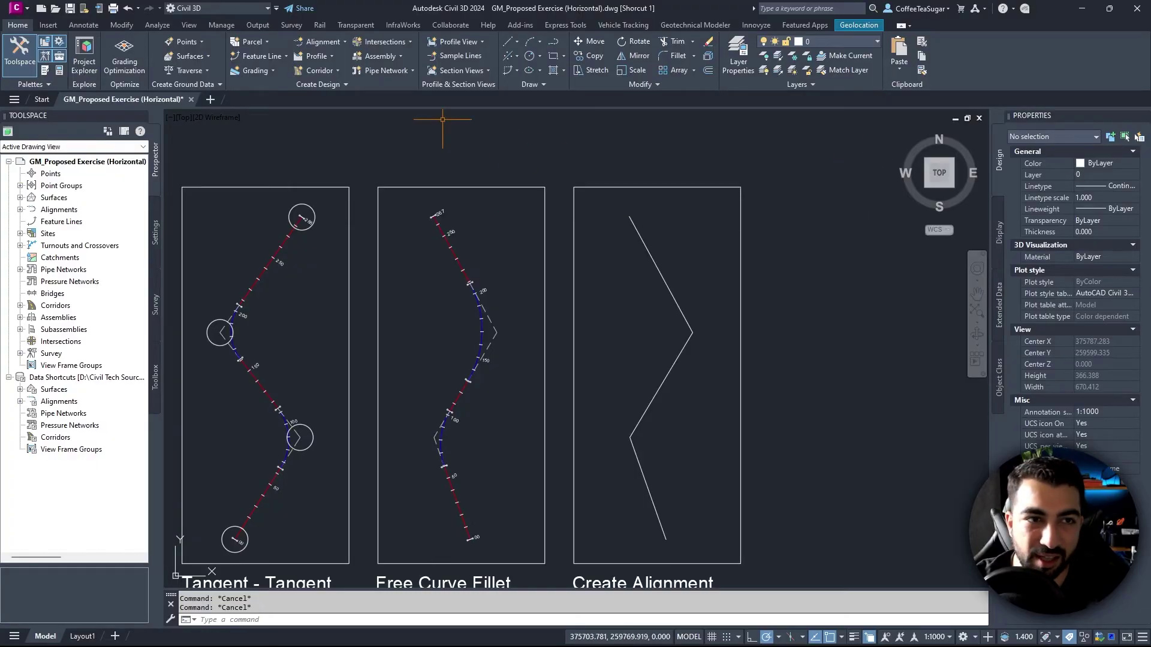
pyautogui.click(320, 41)
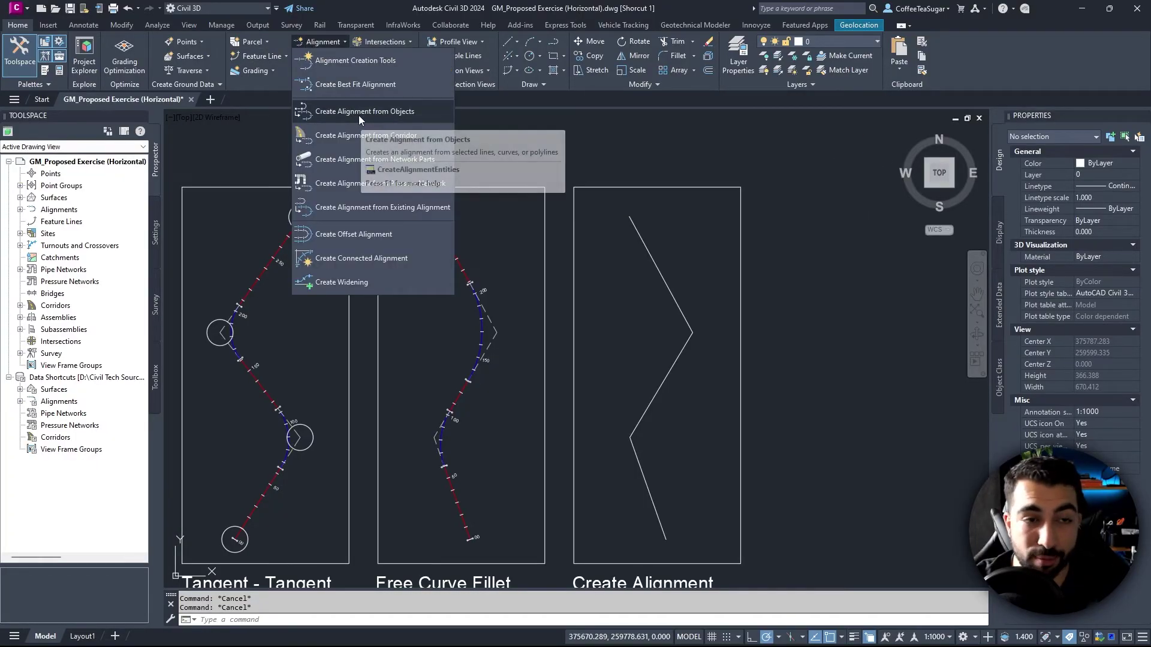
pyautogui.click(380, 116)
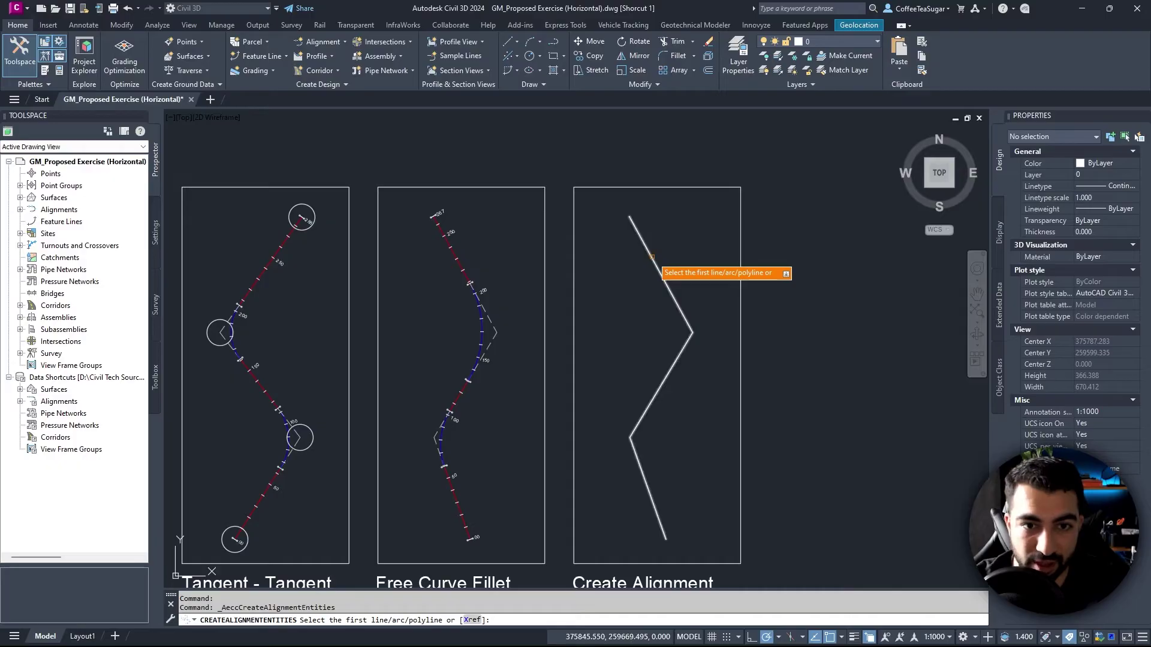
pyautogui.click(664, 384)
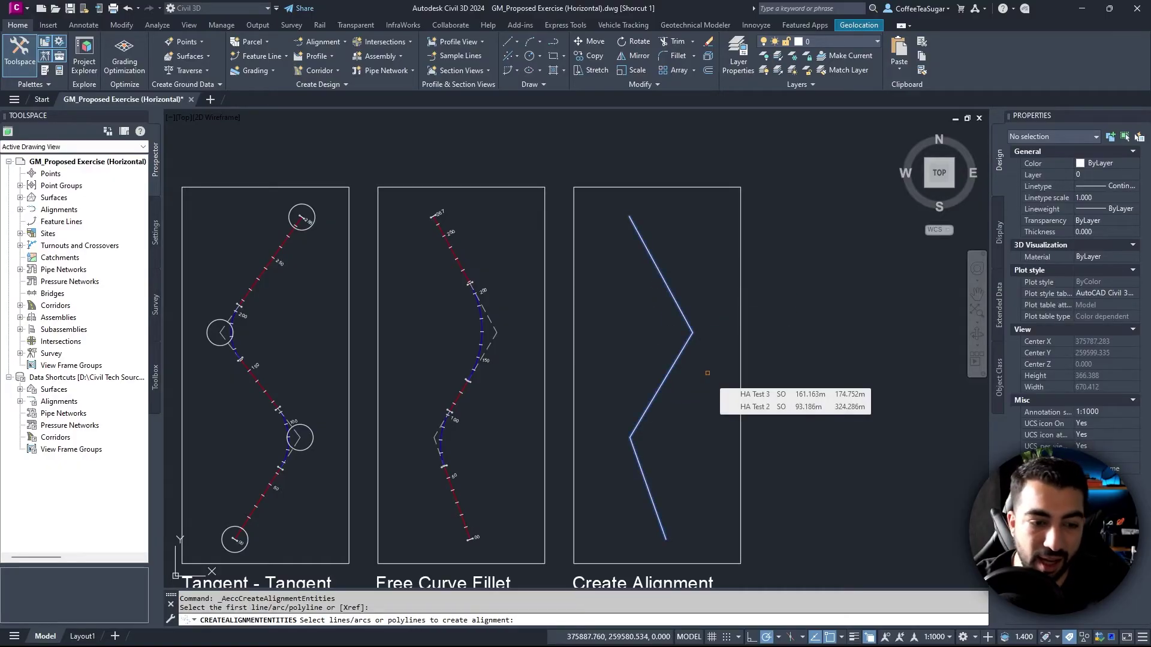
pyautogui.press('Return')
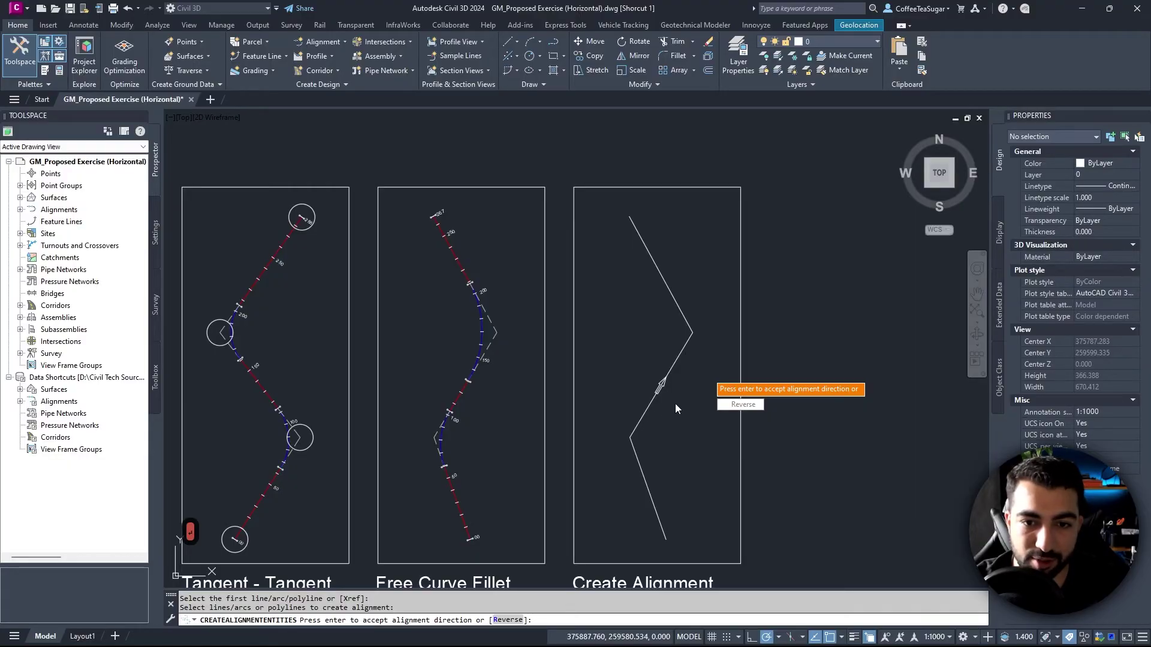
pyautogui.press('Return')
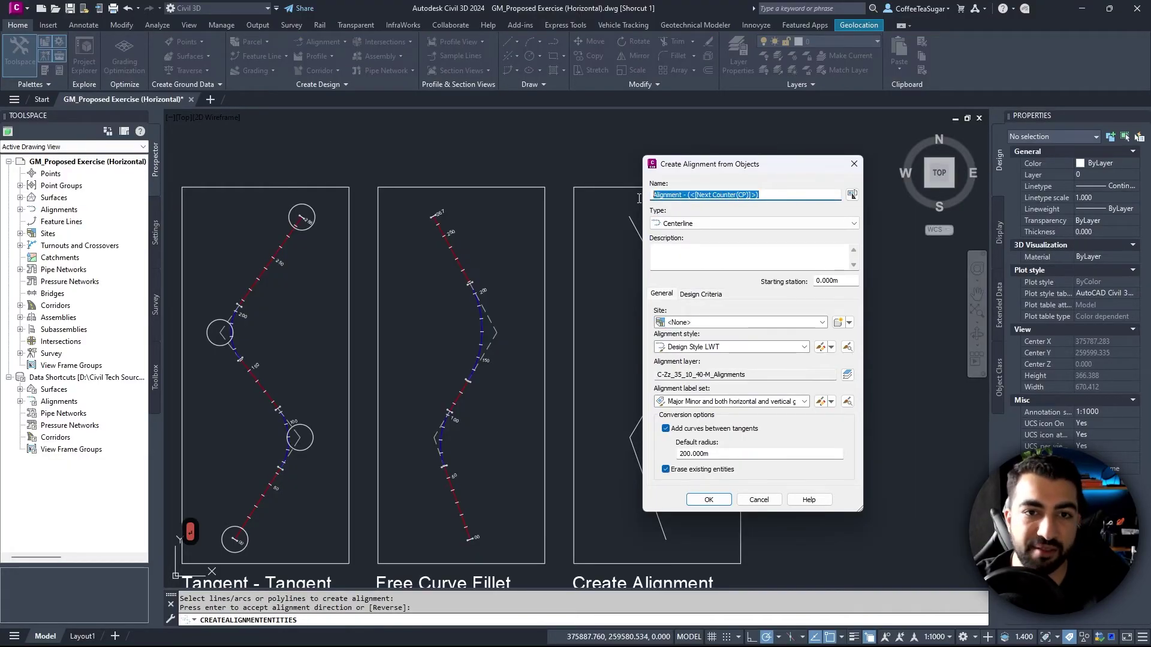
# Step: Name the alignment HA Test 4 with a 50 m default curve radius and create it
pyautogui.write('HA Test 4')
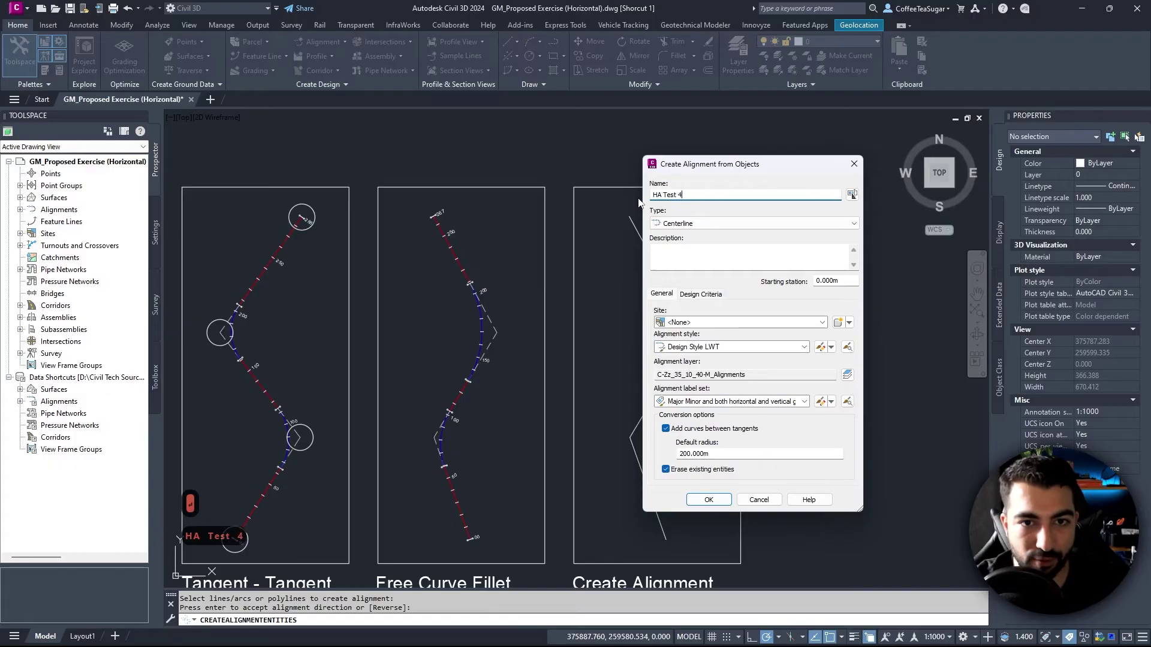
pyautogui.moveTo(737, 171); pyautogui.dragTo(808, 165)
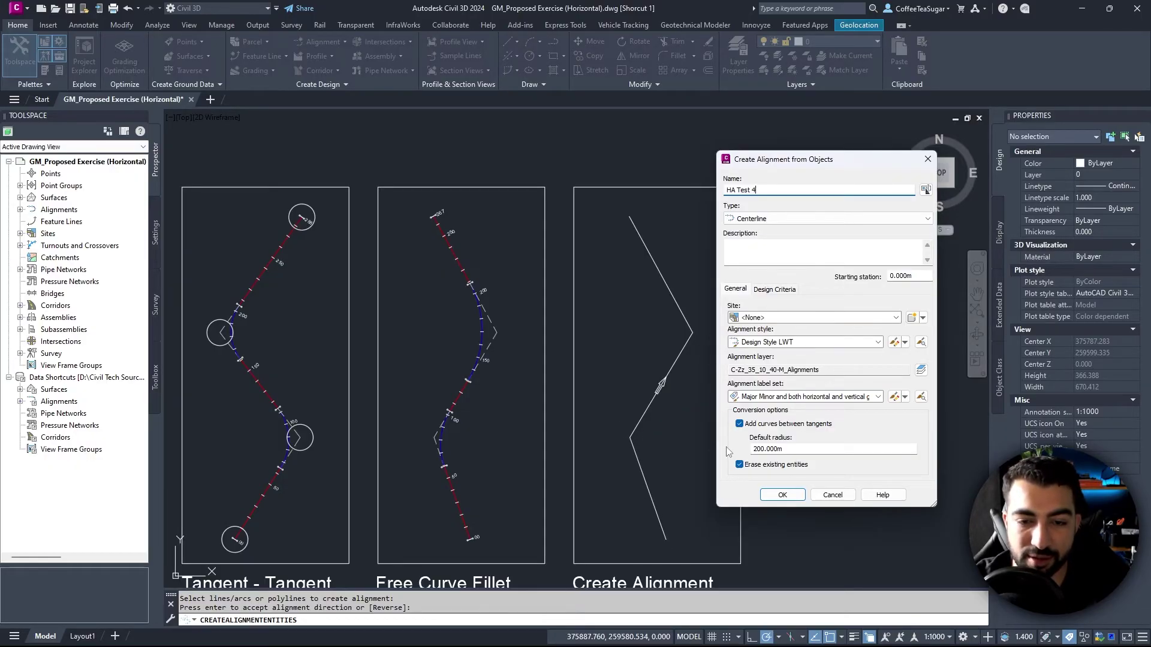
pyautogui.doubleClick(766, 448)
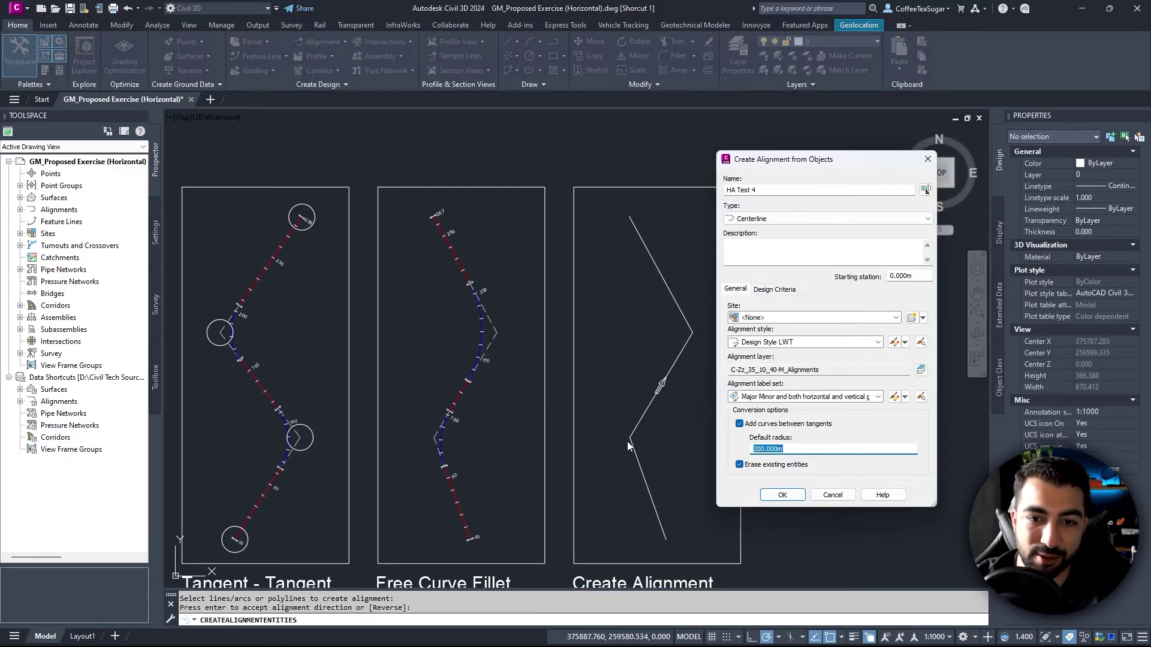
pyautogui.write('50')
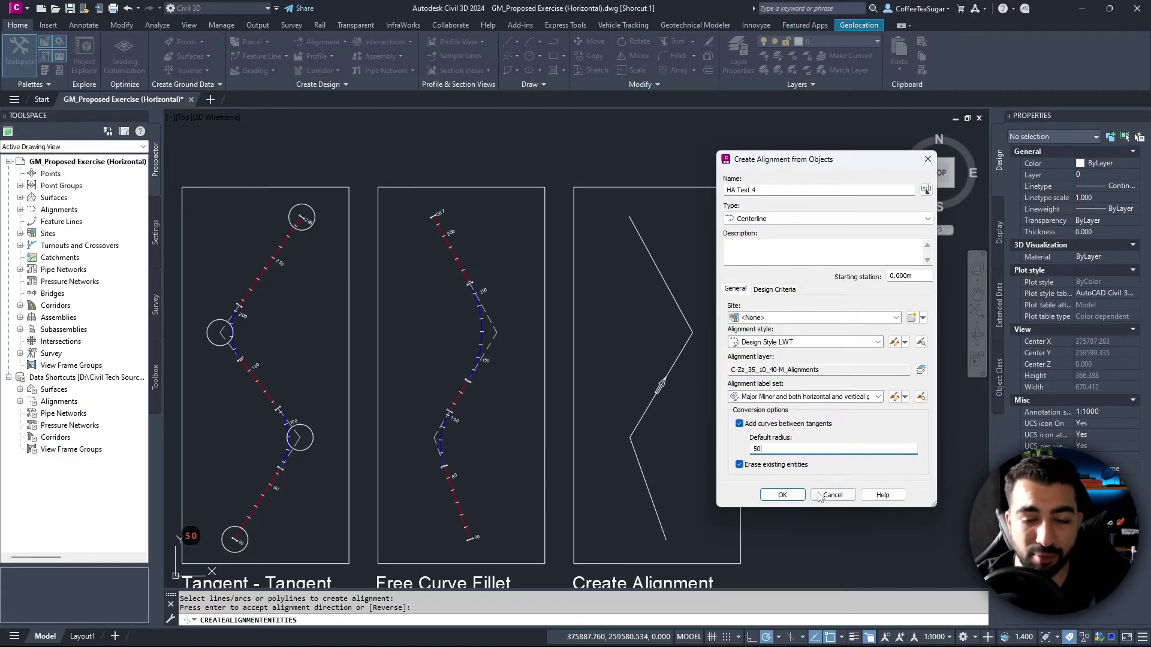
pyautogui.click(781, 495)
pyautogui.scroll(7, 627, 420)
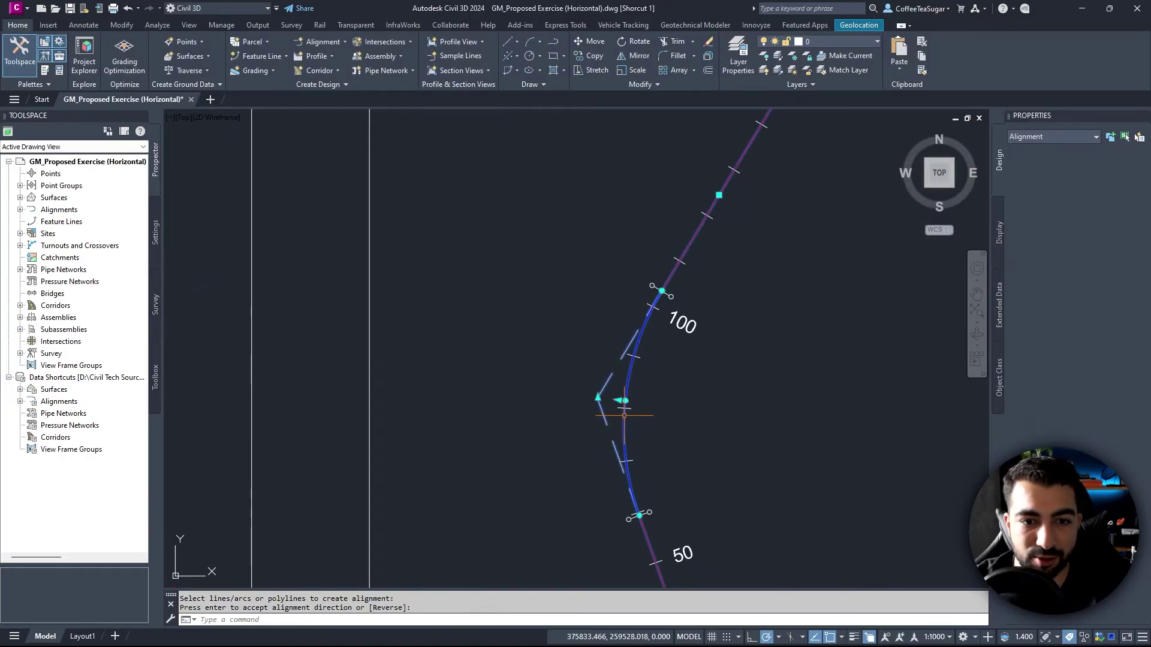
pyautogui.scroll(-7, 624, 415)
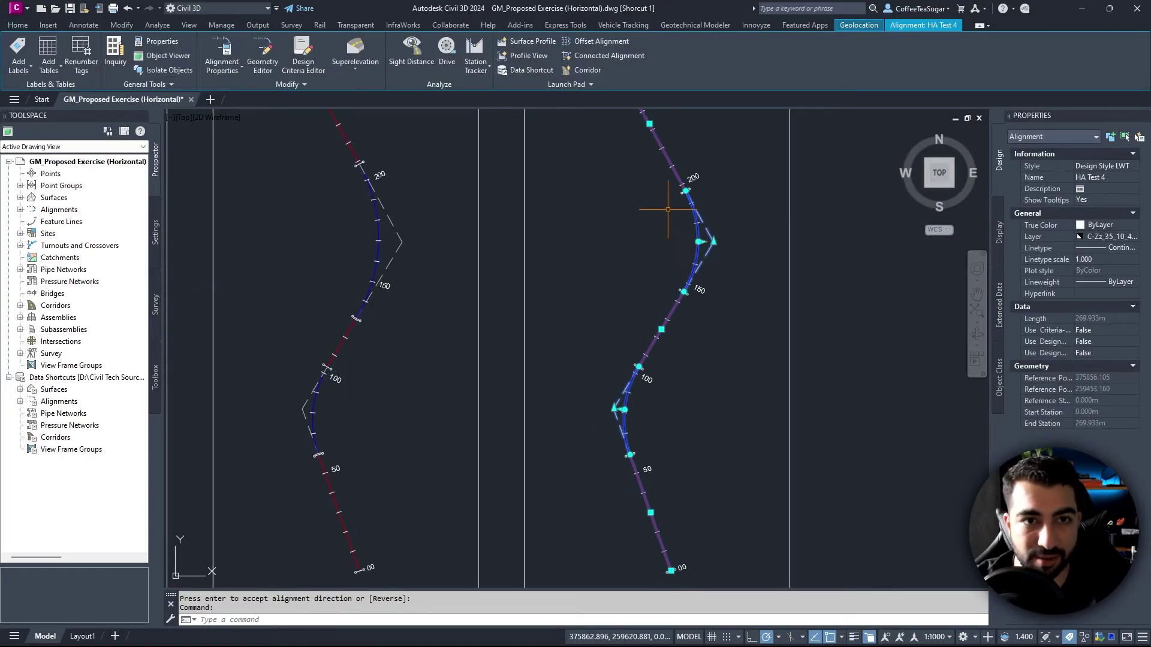
pyautogui.press('Escape')
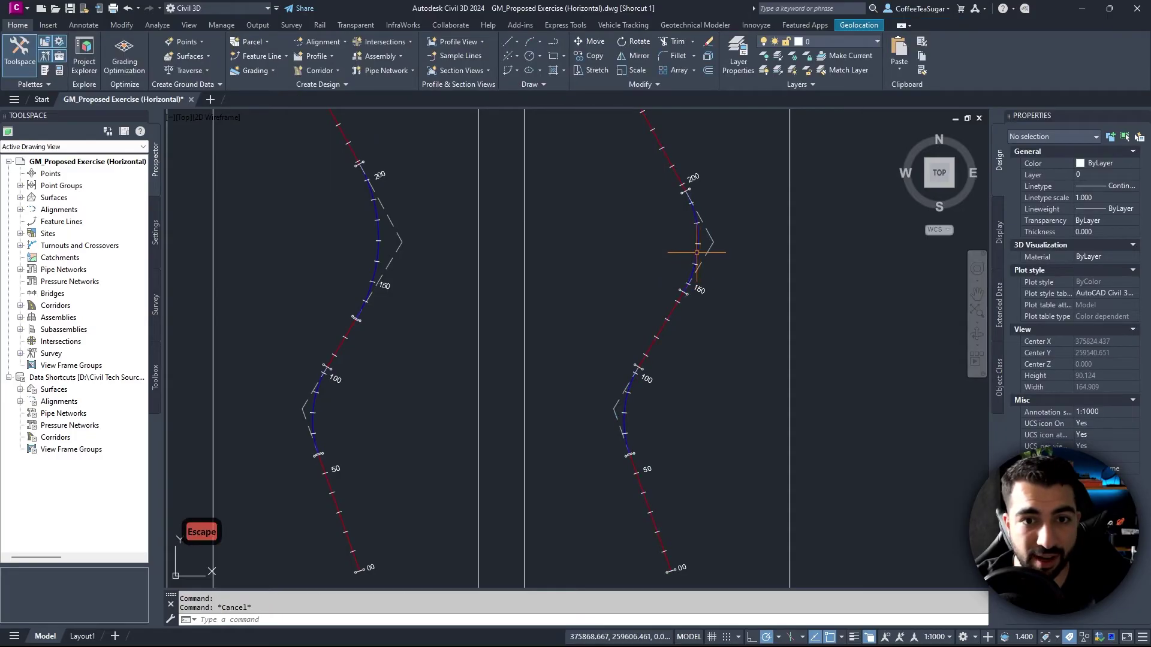
pyautogui.click(697, 253)
pyautogui.scroll(-3, 688, 329)
pyautogui.moveTo(688, 329); pyautogui.dragTo(668, 355, button='middle')
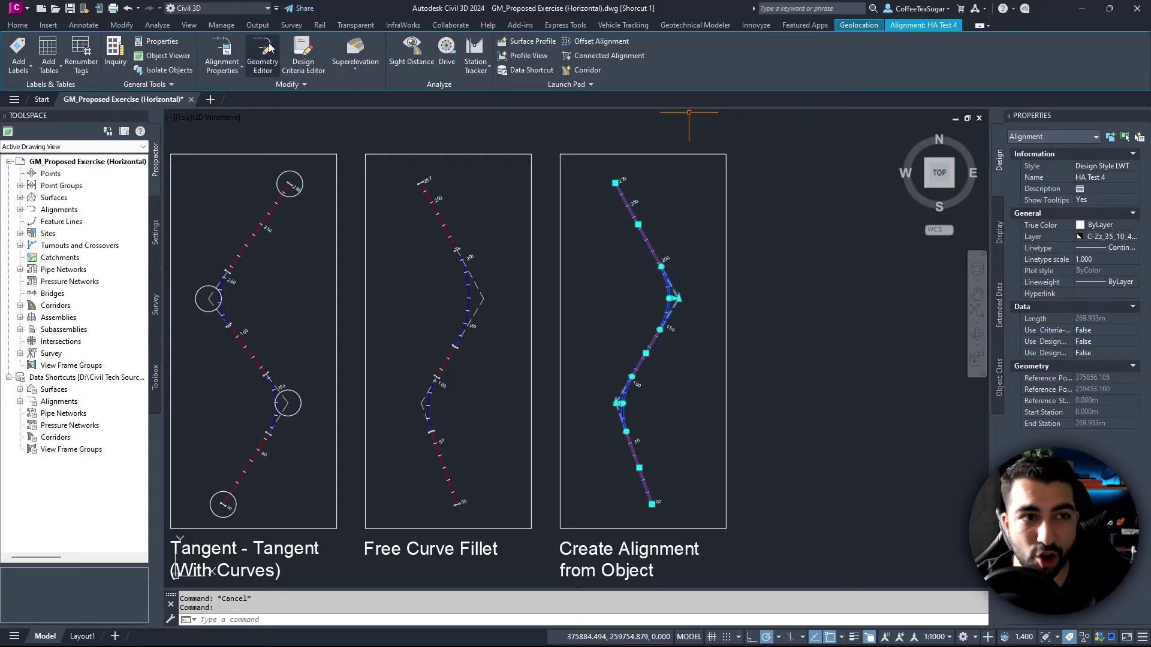
# Step: In HA Test 4's grid view, set the second curve's radius to 50 m and close the table
pyautogui.click(264, 64)
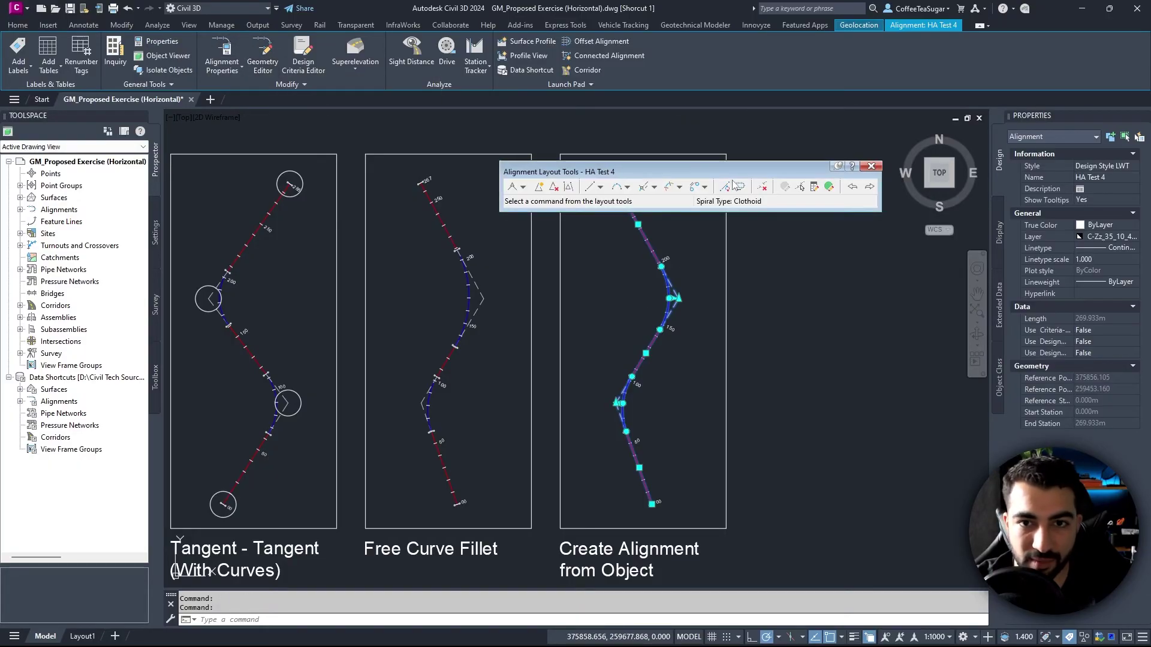
pyautogui.click(830, 188)
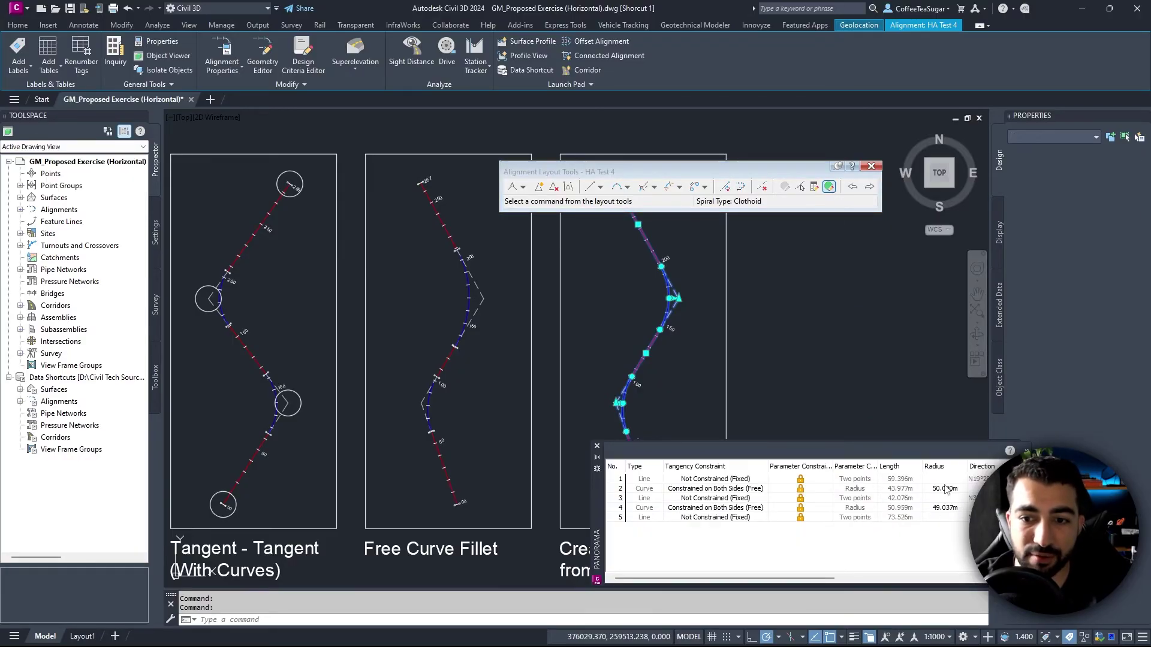
pyautogui.click(950, 489)
pyautogui.click(949, 508)
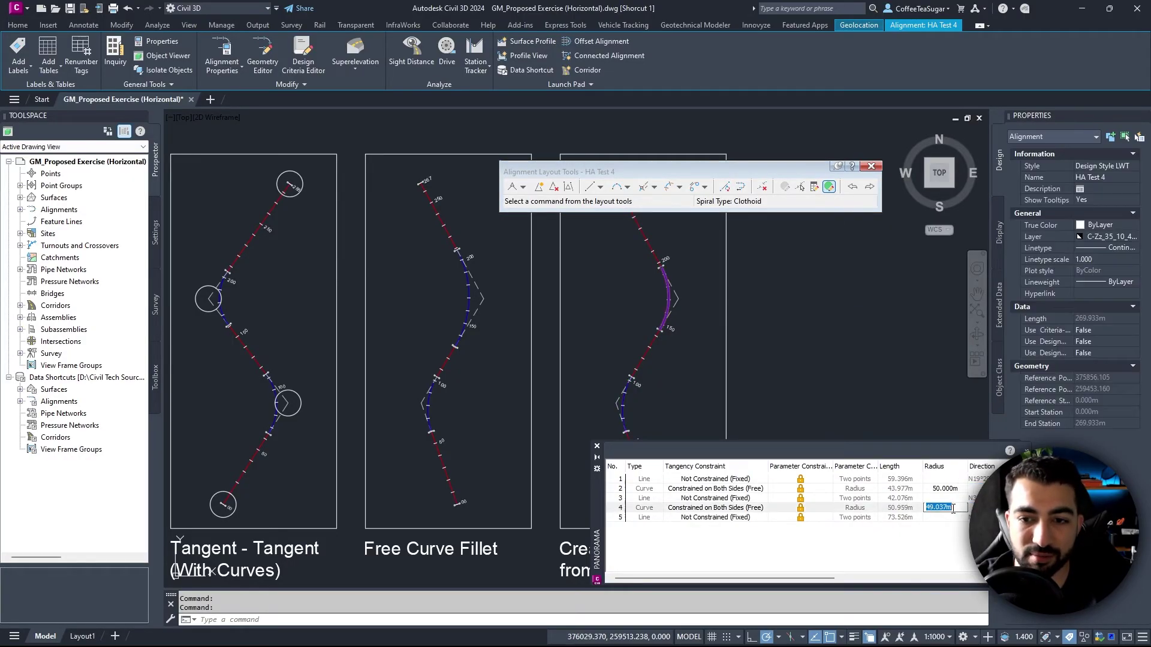
pyautogui.write('50')
pyautogui.press('Return')
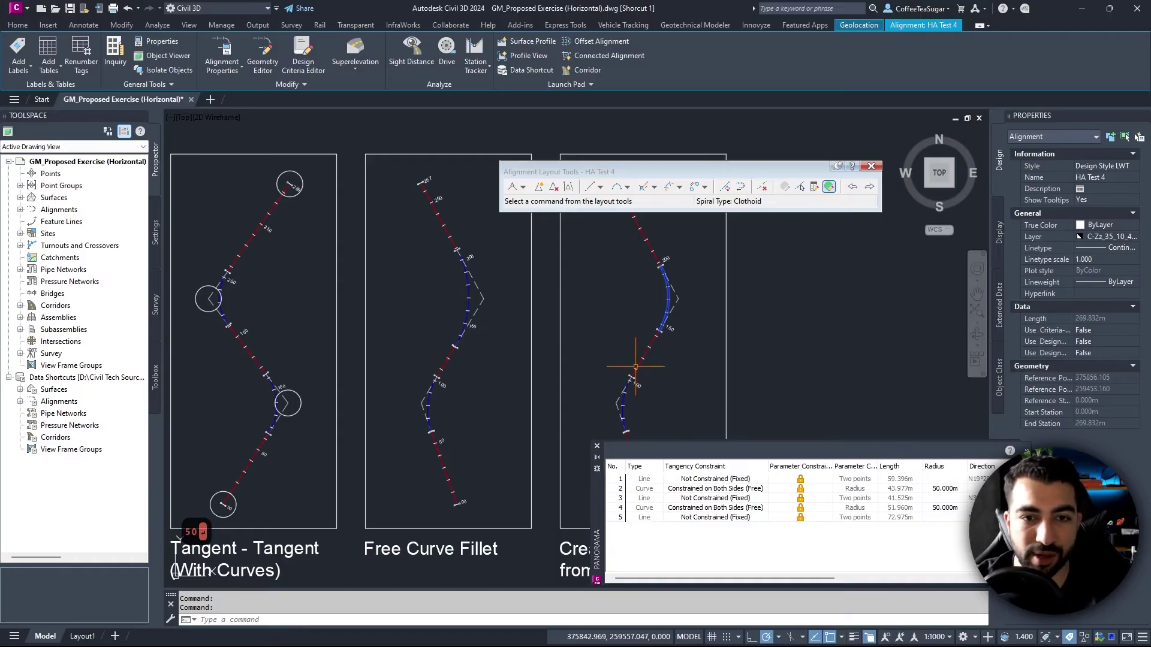
pyautogui.click(597, 446)
pyautogui.scroll(-4, 657, 344)
pyautogui.scroll(2, 656, 345)
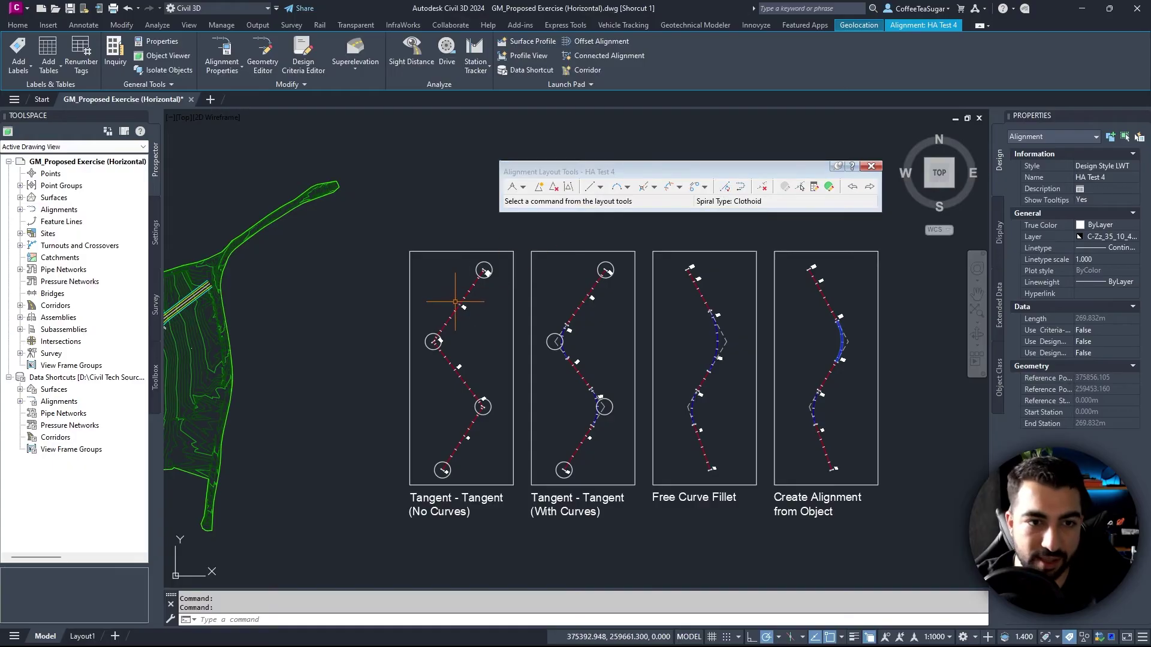
# Step: Deselect HA Test 4, move the layout toolbar aside, and select HA Test 1 in the first panel
pyautogui.scroll(6, 456, 301)
pyautogui.press('Escape')
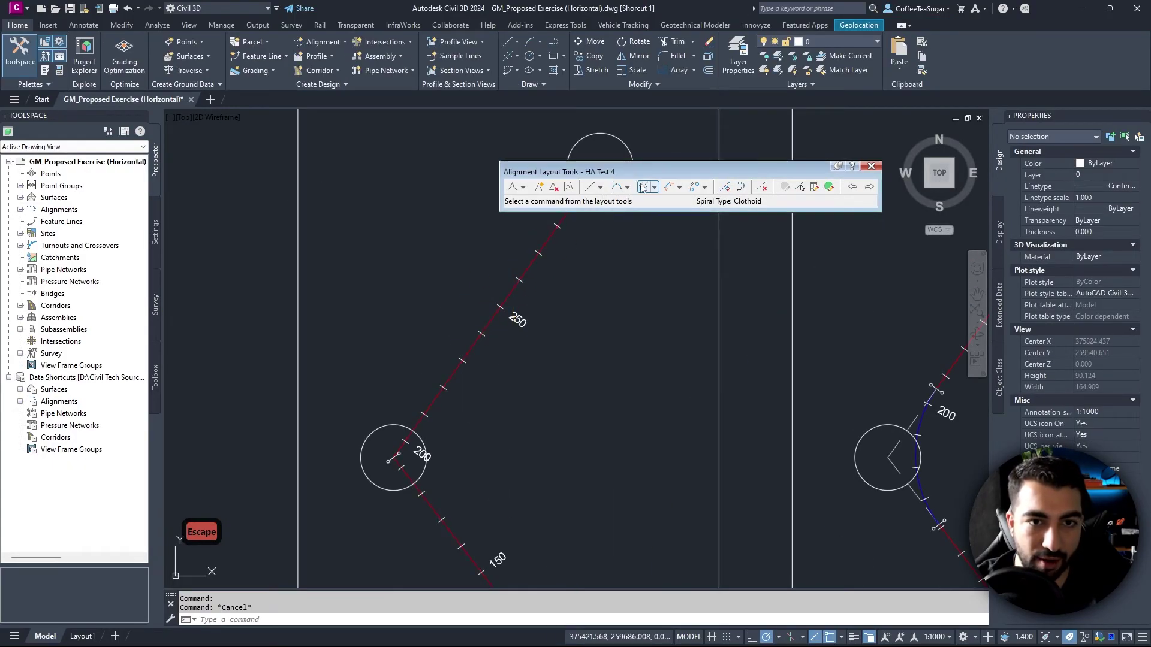
pyautogui.moveTo(600, 172); pyautogui.dragTo(670, 164)
pyautogui.scroll(-5, 534, 313)
pyautogui.scroll(3, 535, 313)
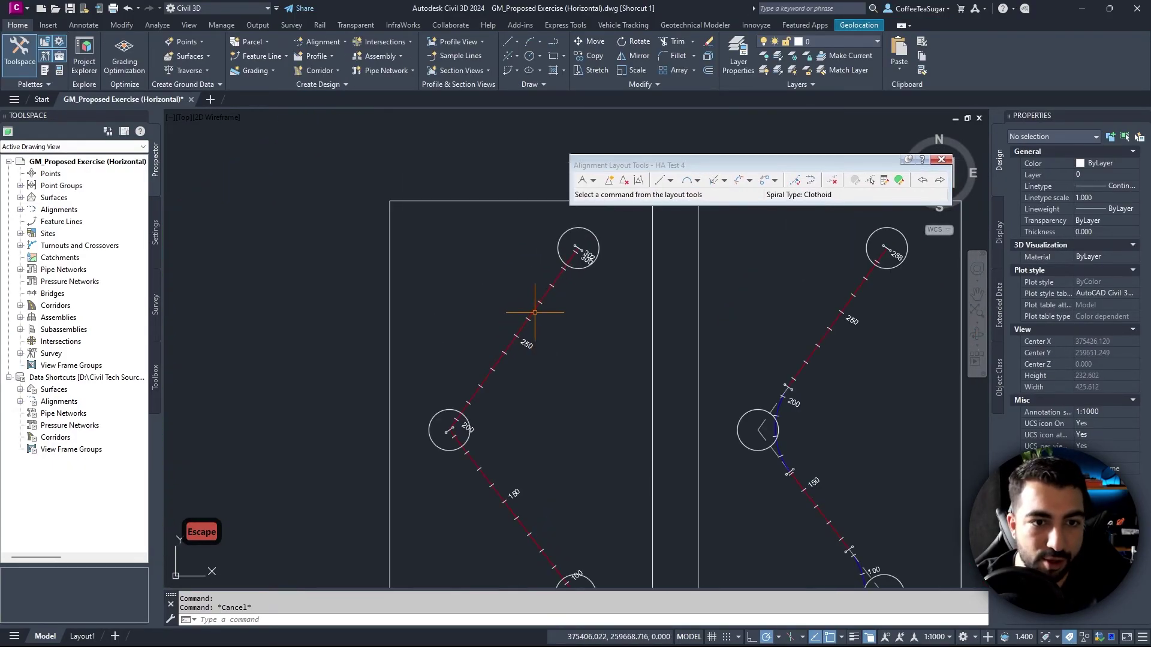
pyautogui.click(535, 313)
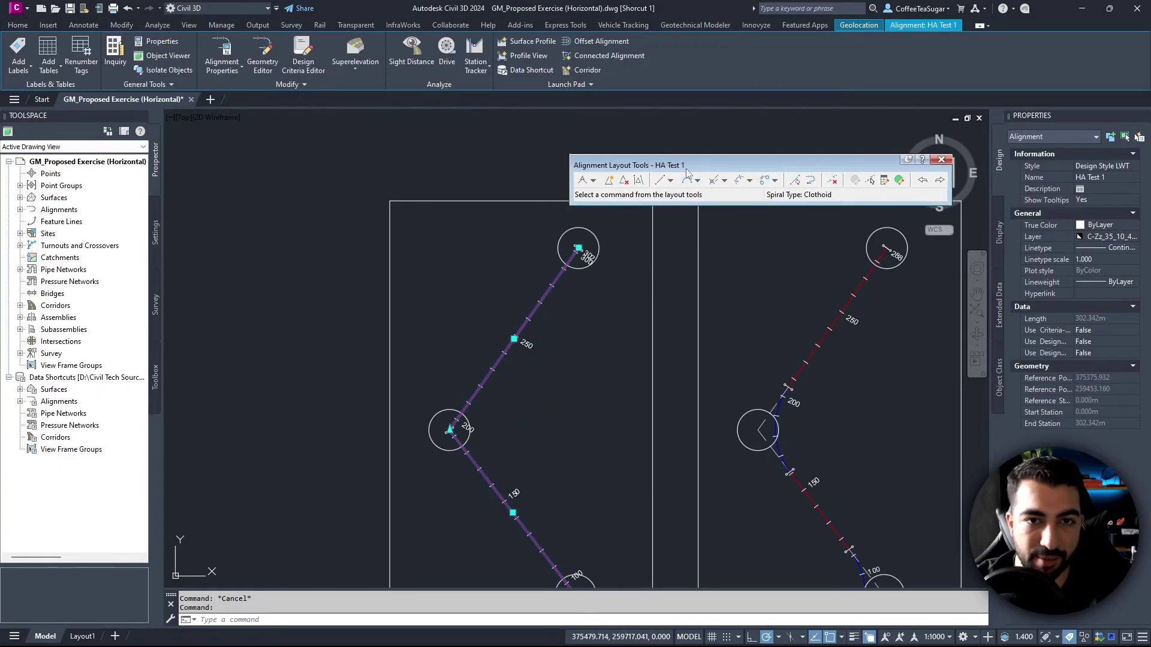
# Step: Insert a PI on HA Test 1's upper tangent near station 250
pyautogui.click(609, 181)
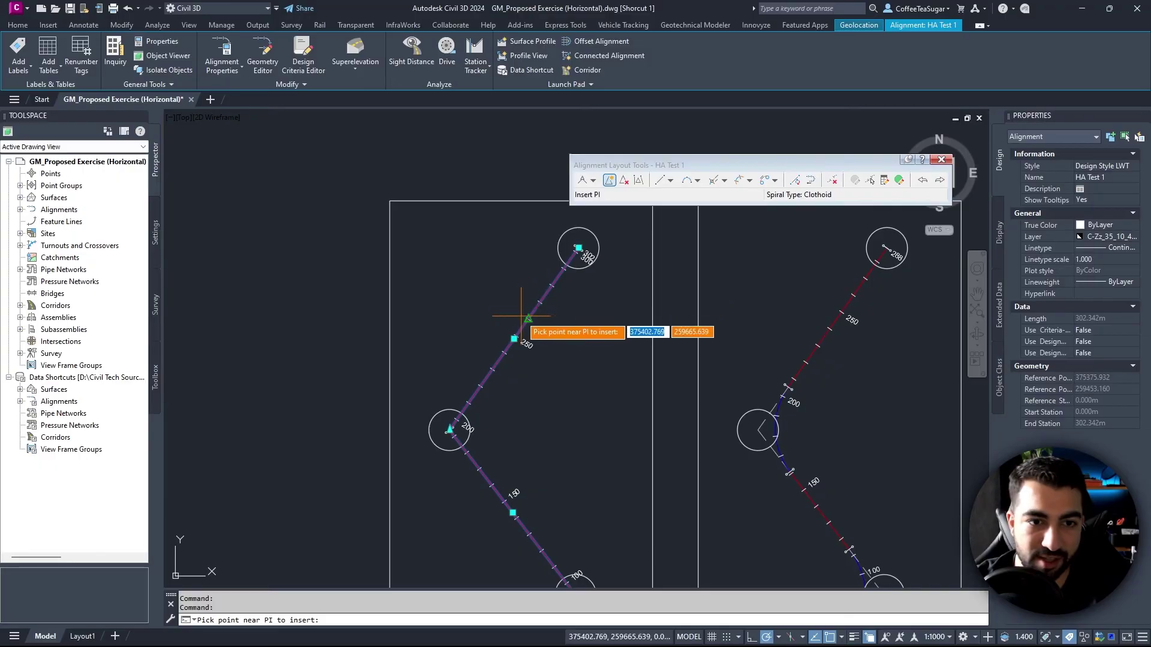
pyautogui.scroll(4, 509, 312)
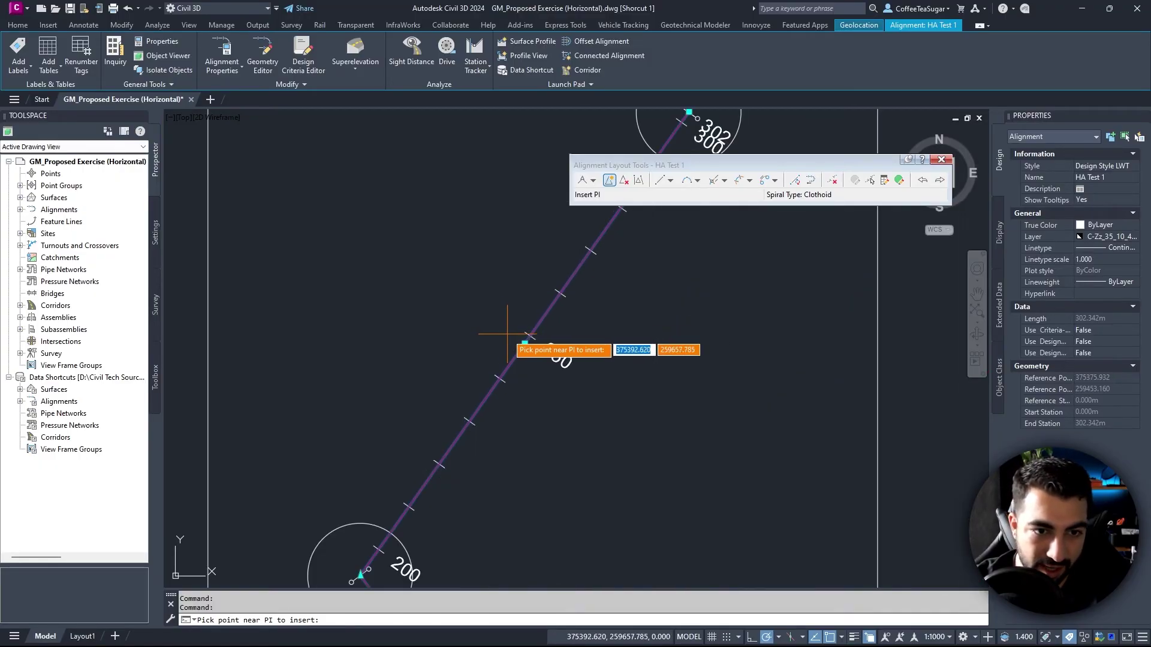
pyautogui.click(502, 285)
pyautogui.press('Escape')
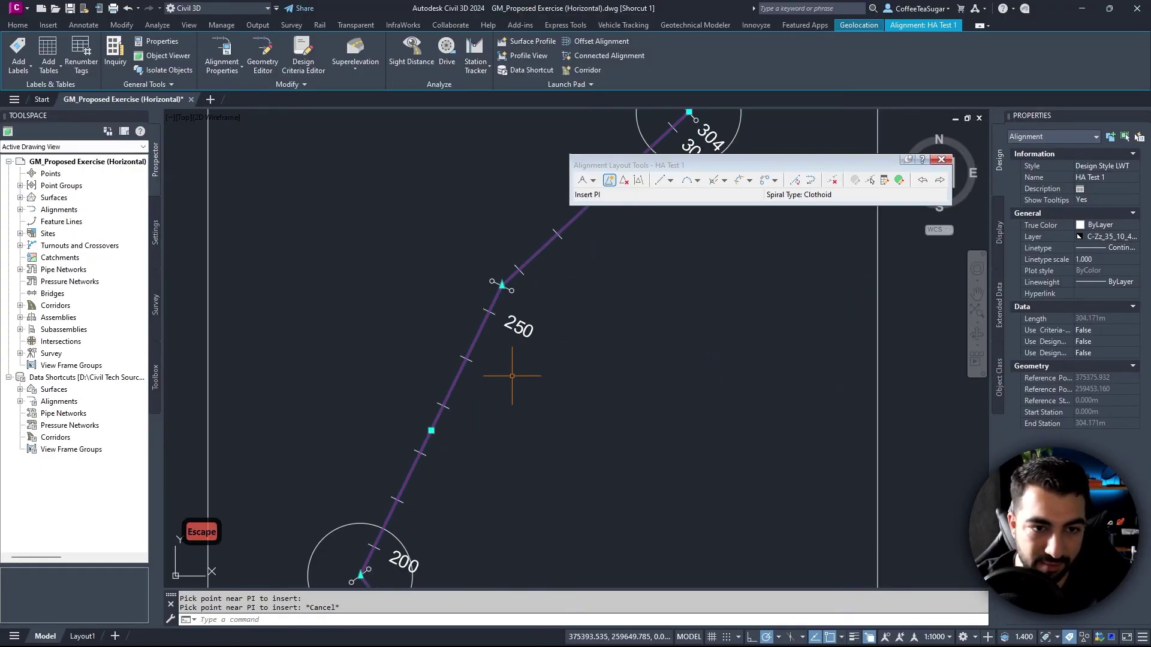
pyautogui.click(502, 286)
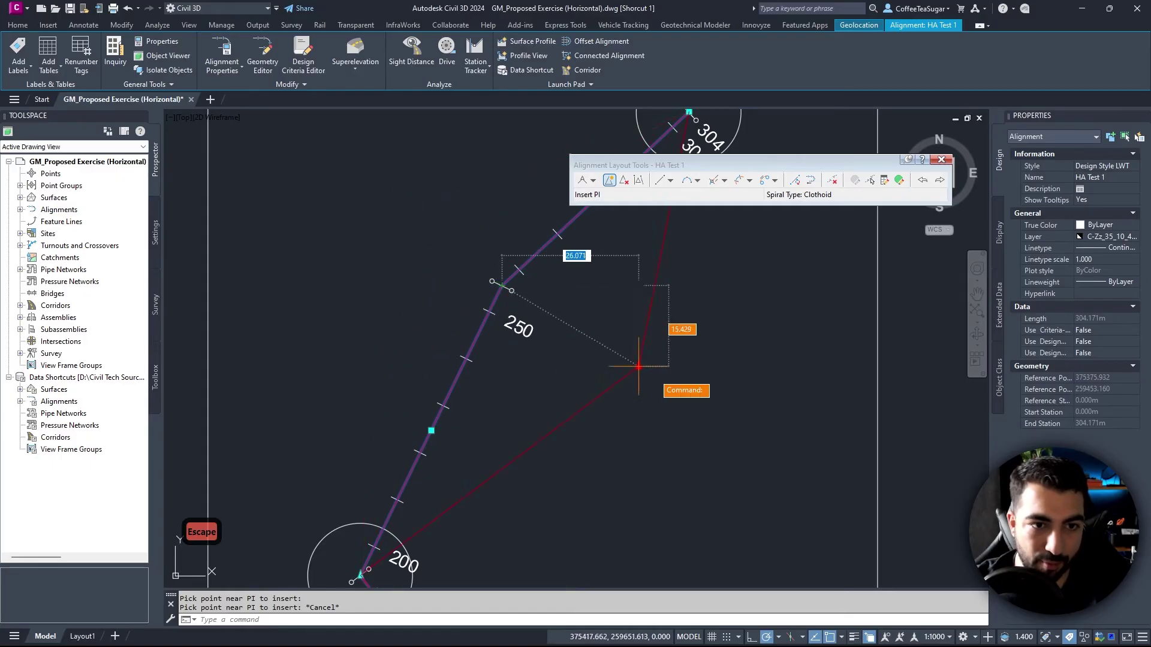
pyautogui.press('Escape')
pyautogui.press('Escape')
pyautogui.scroll(-5, 512, 300)
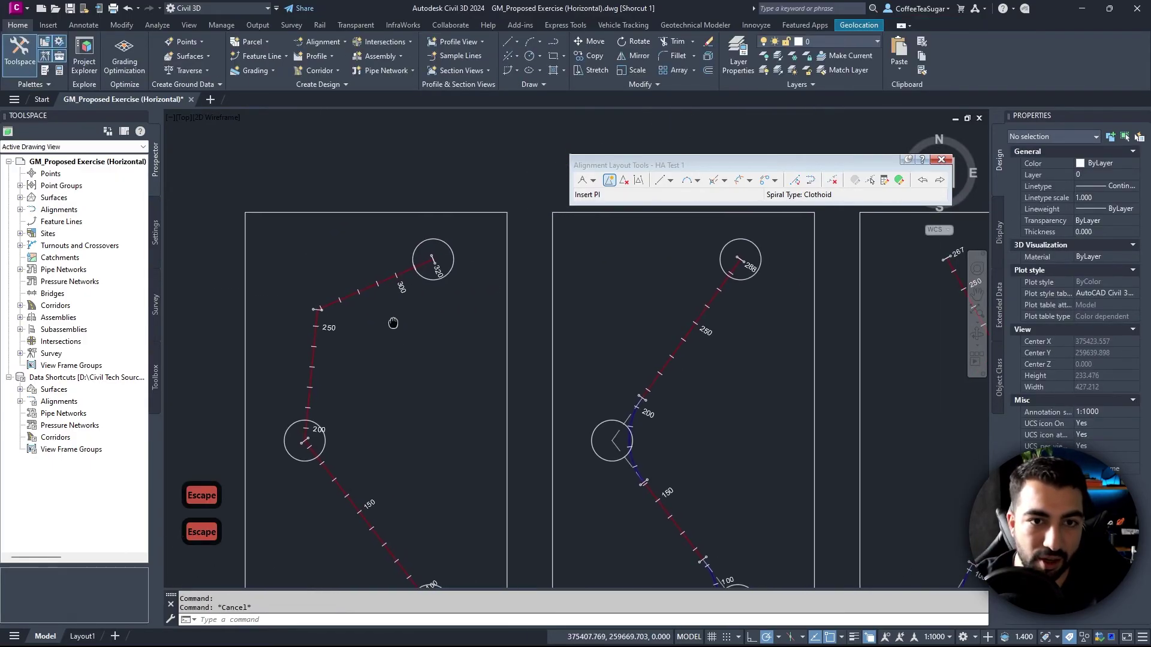
# Step: Delete the PI near station 250 so the tangent runs straight again
pyautogui.click(624, 180)
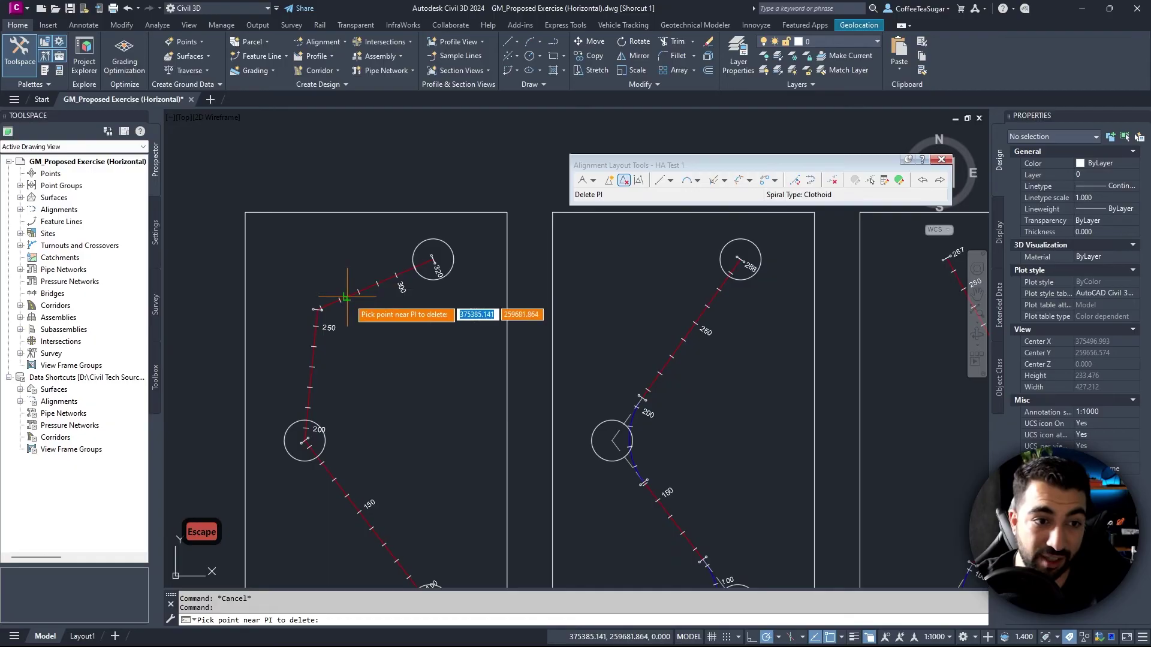
pyautogui.scroll(4, 323, 311)
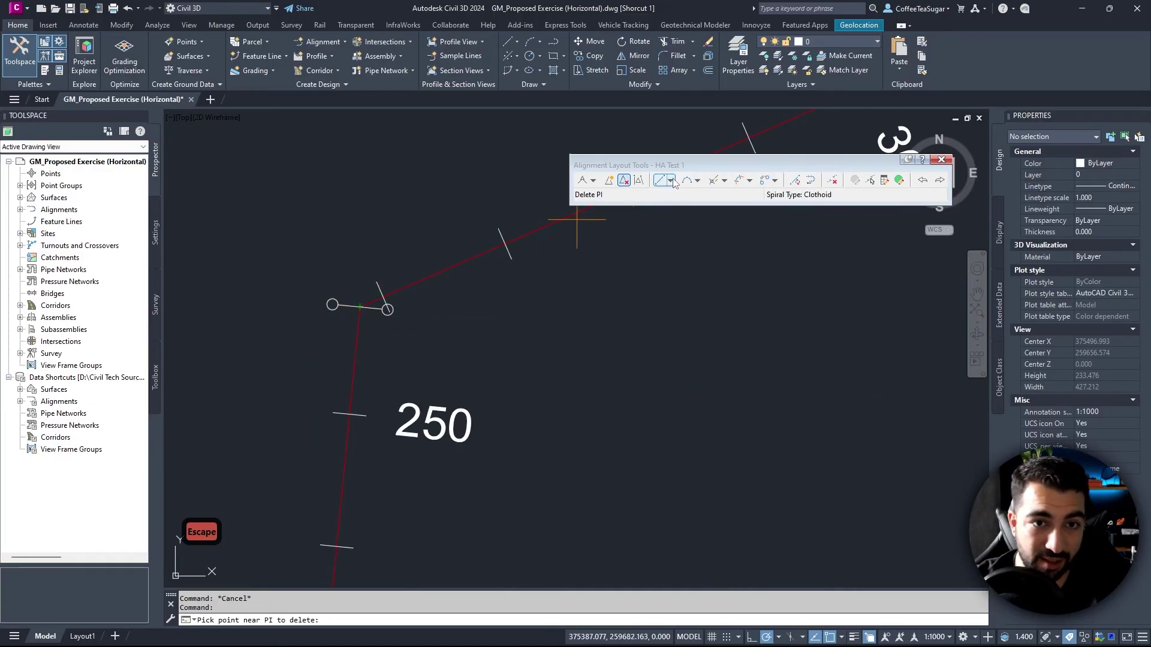
pyautogui.click(372, 303)
pyautogui.scroll(3, 514, 329)
pyautogui.press('Escape')
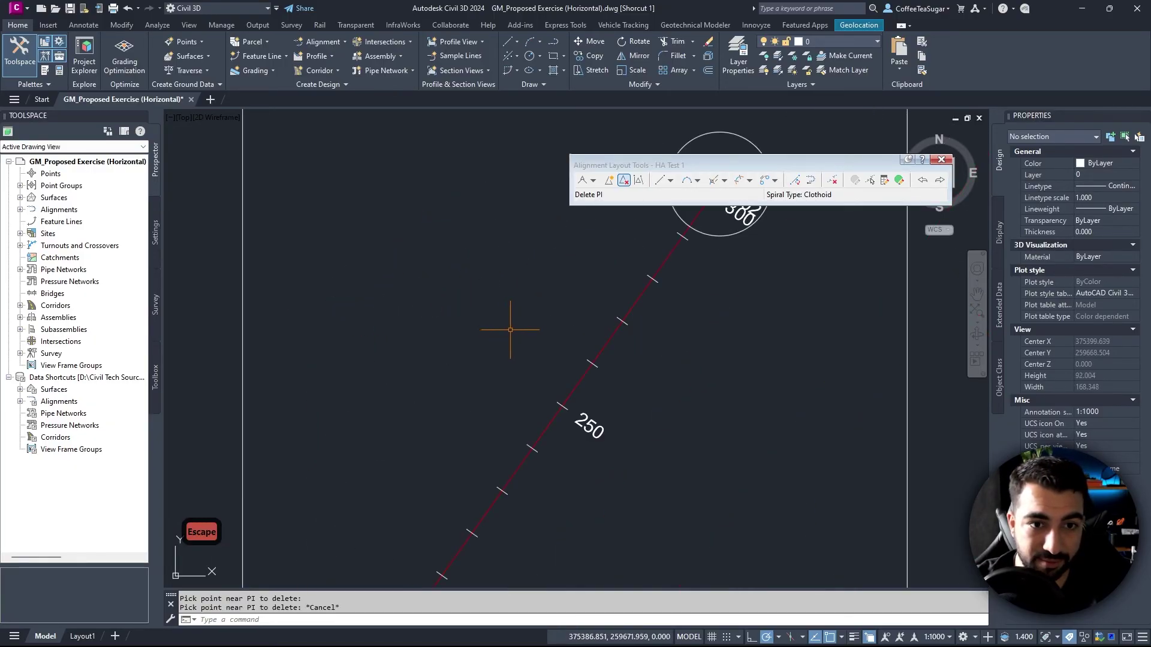
pyautogui.scroll(-2, 671, 210)
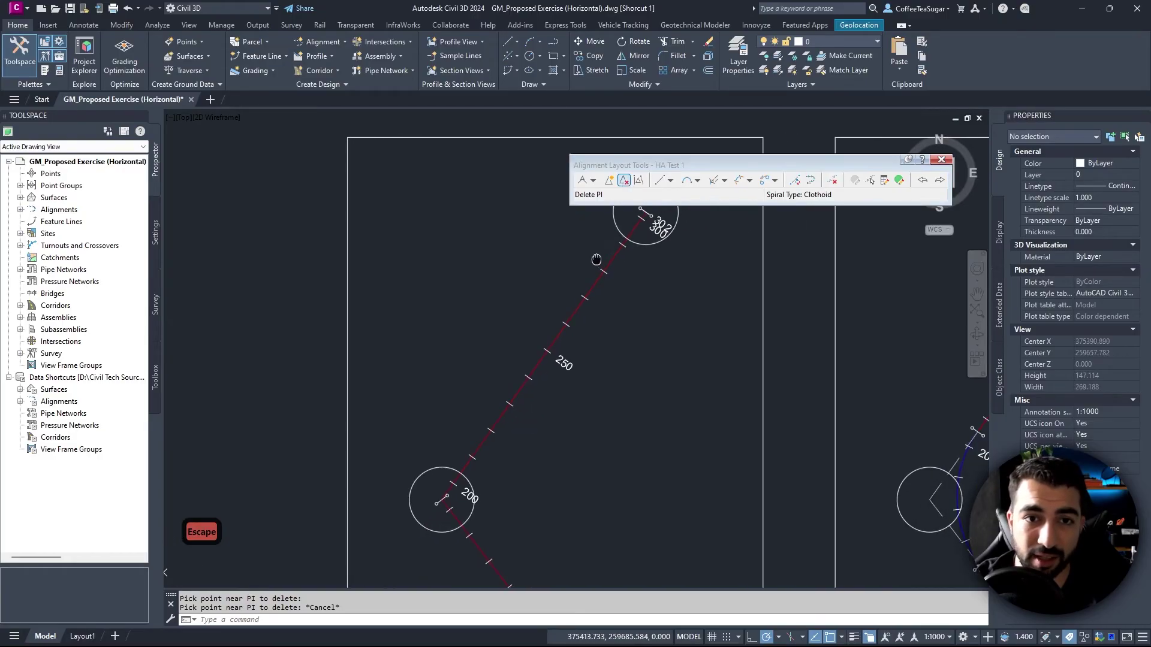
pyautogui.press('Escape')
pyautogui.click(670, 180)
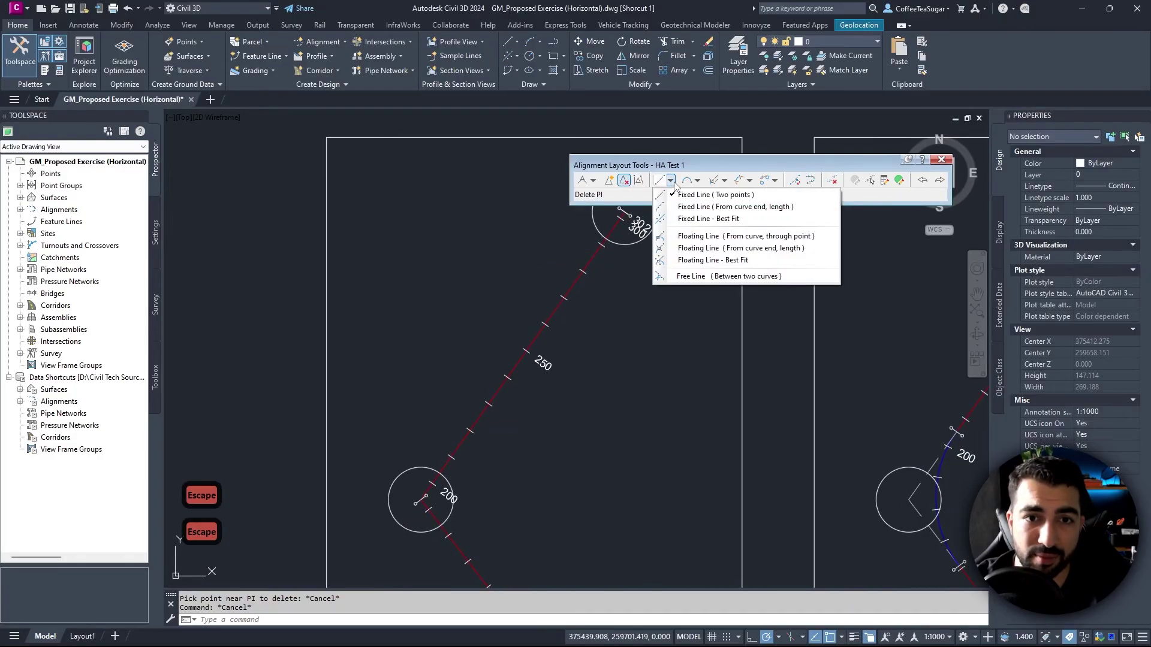
# Step: Add a two-point fixed line from HA Test 1's upper end eastward to station 332
pyautogui.click(691, 195)
pyautogui.moveTo(737, 327); pyautogui.dragTo(682, 353, button='middle')
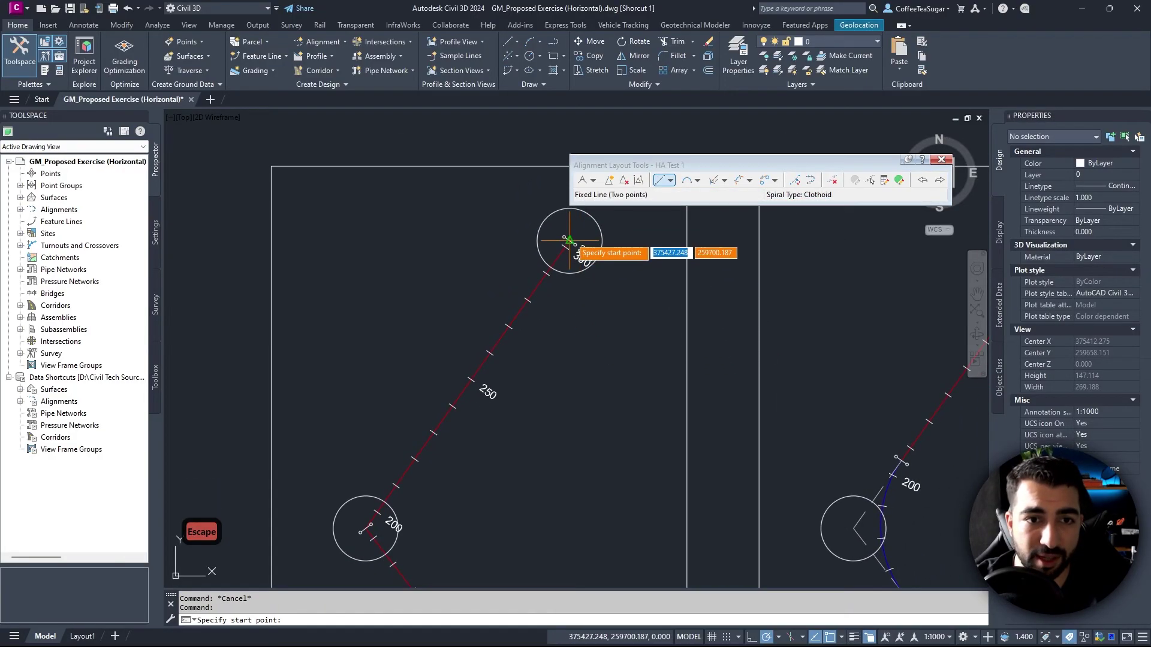
pyautogui.click(565, 238)
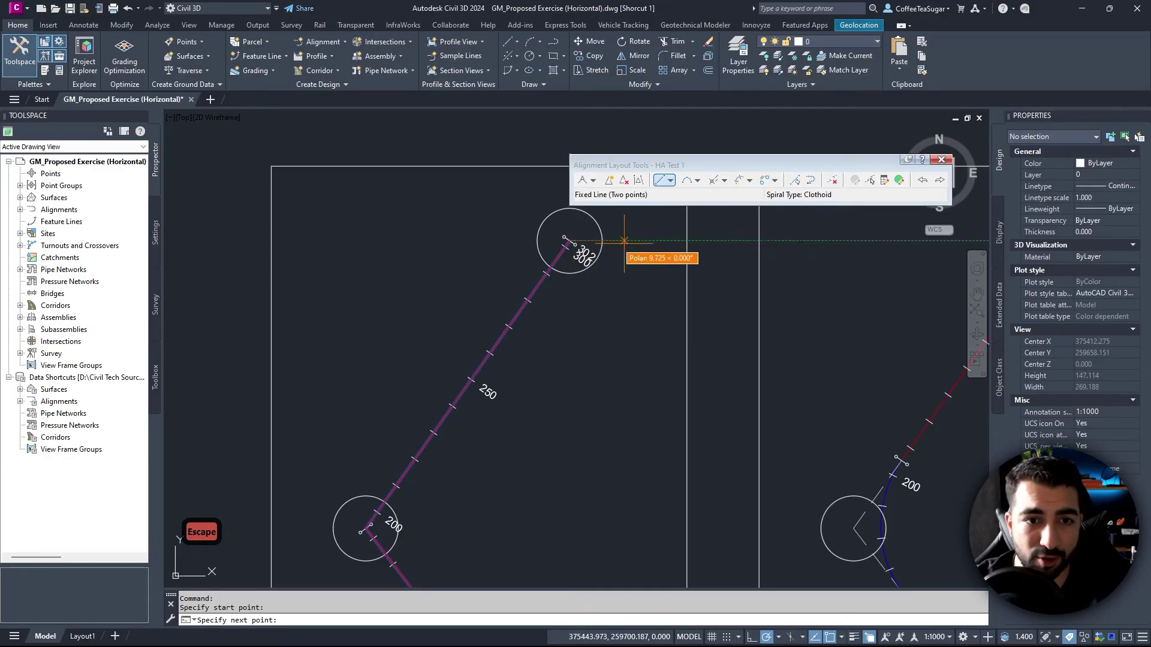
pyautogui.click(664, 270)
pyautogui.scroll(2, 664, 240)
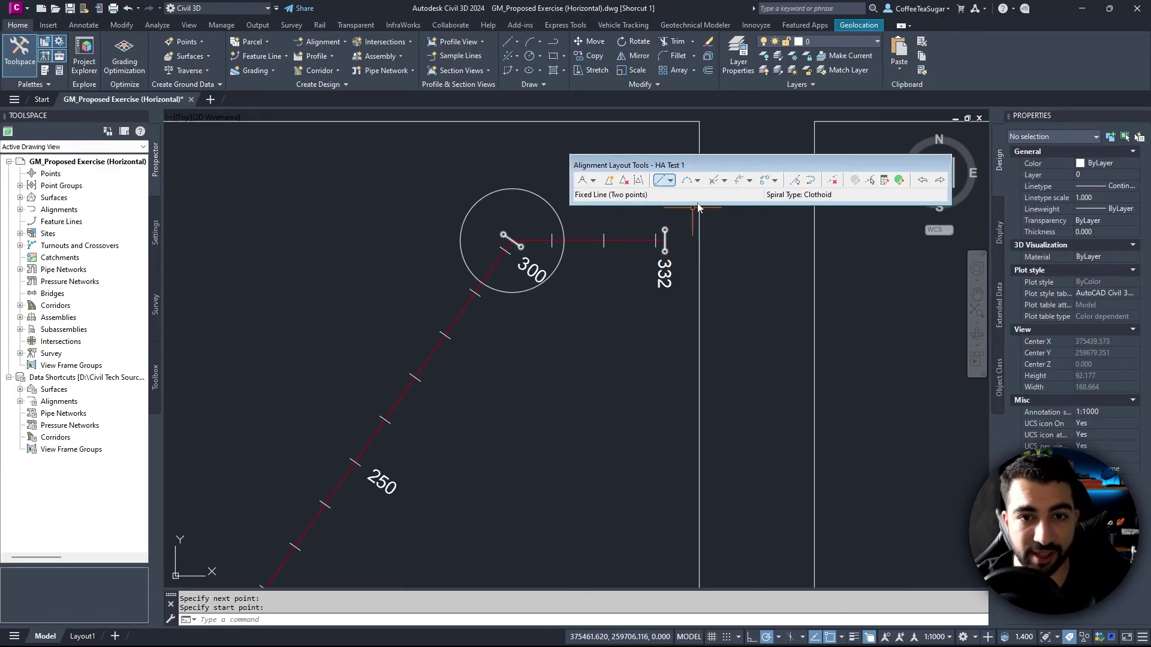
pyautogui.click(670, 181)
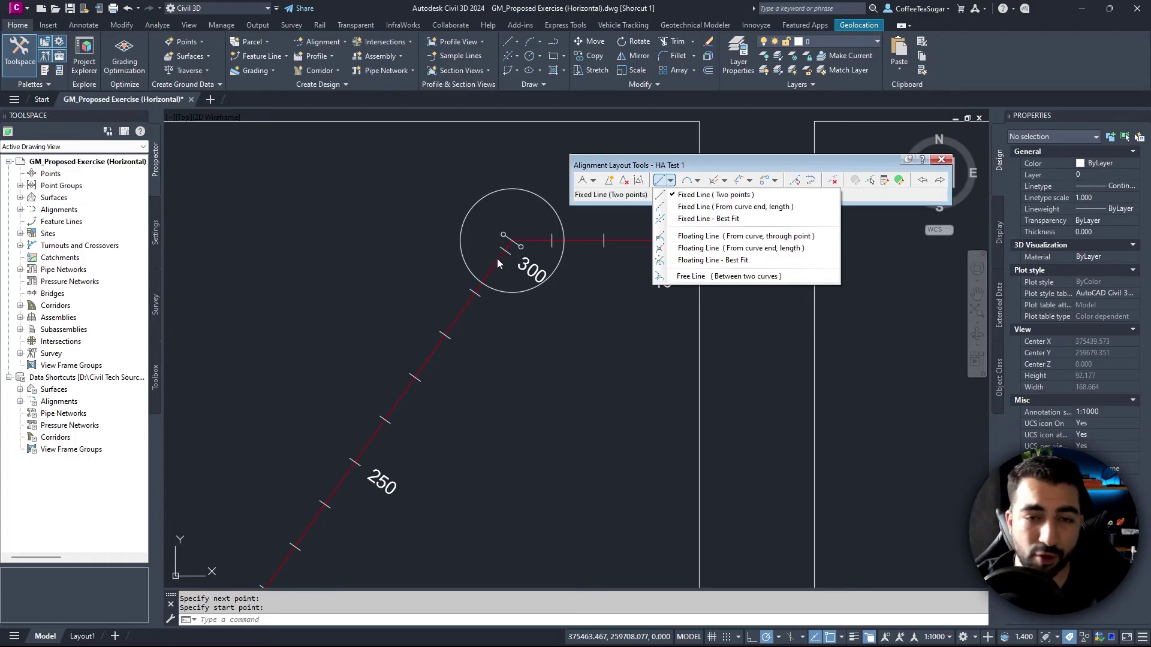
pyautogui.click(670, 183)
pyautogui.scroll(-4, 621, 247)
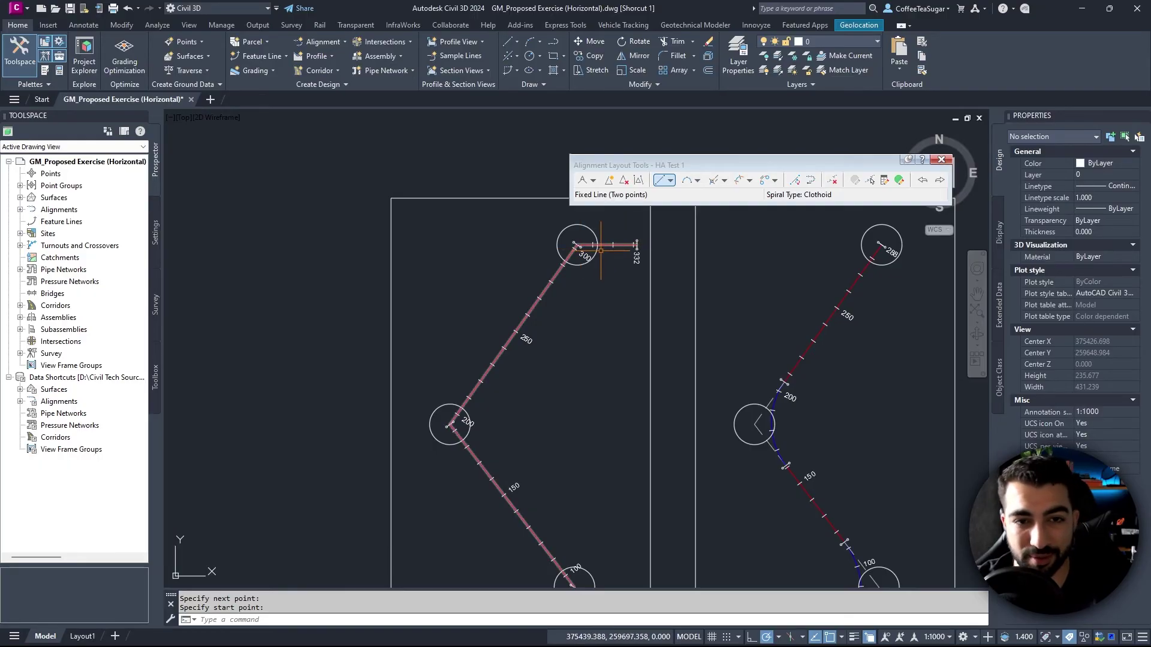
pyautogui.scroll(-2, 258, 303)
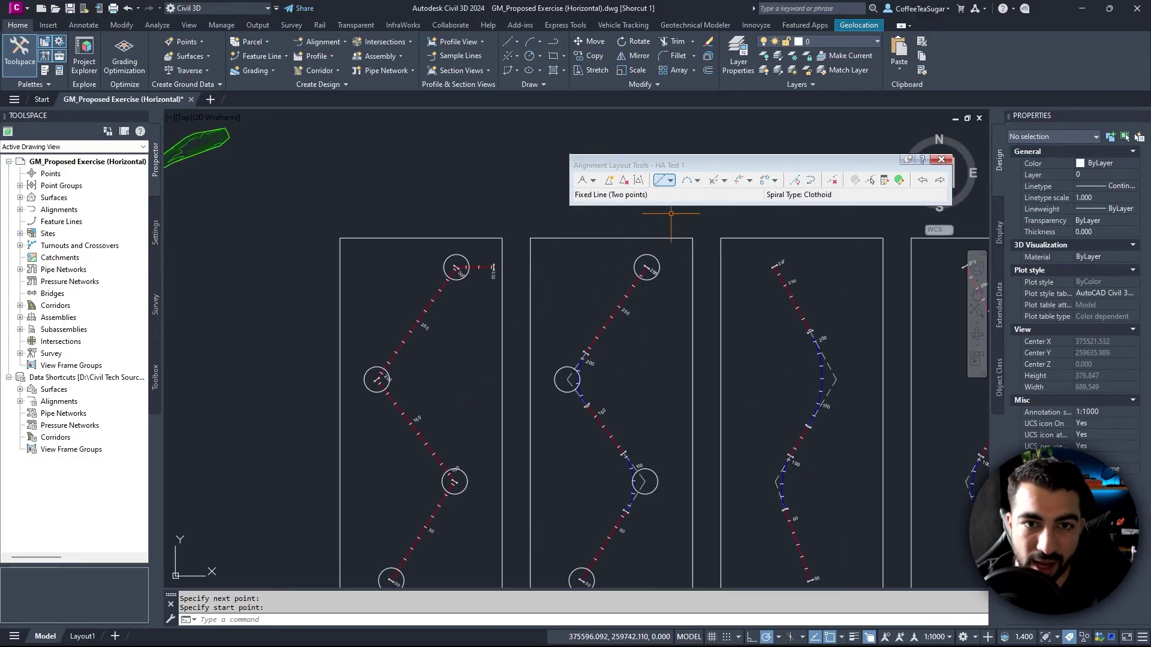
# Step: Delete the short eastward tangent from HA Test 1
pyautogui.click(832, 182)
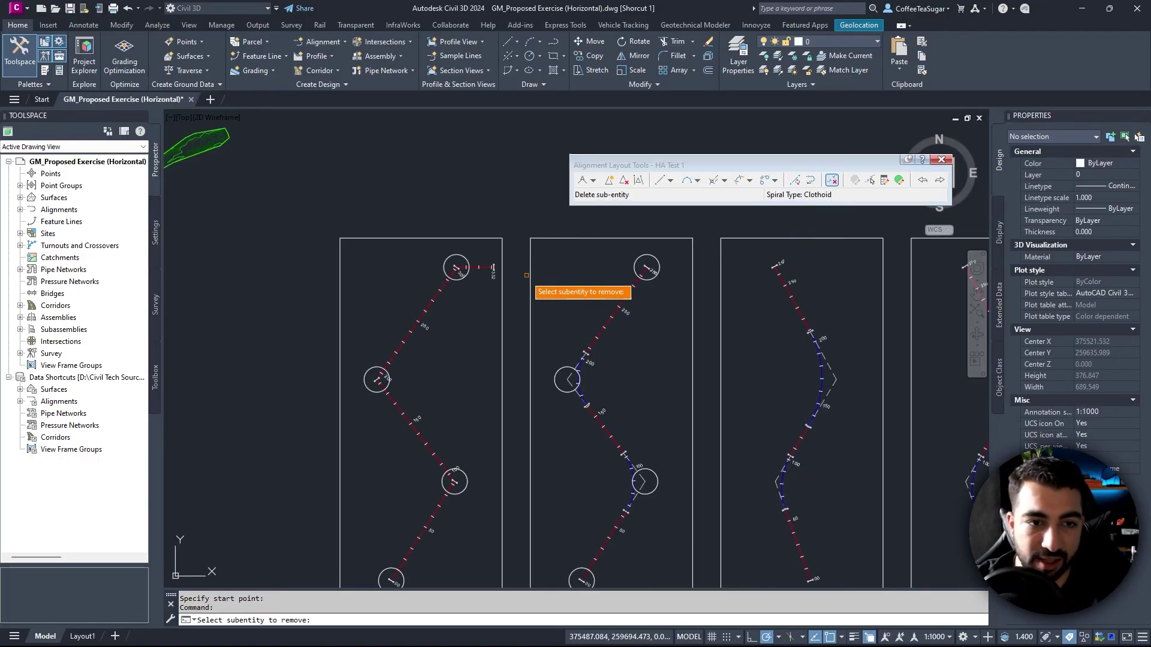
pyautogui.press('Return')
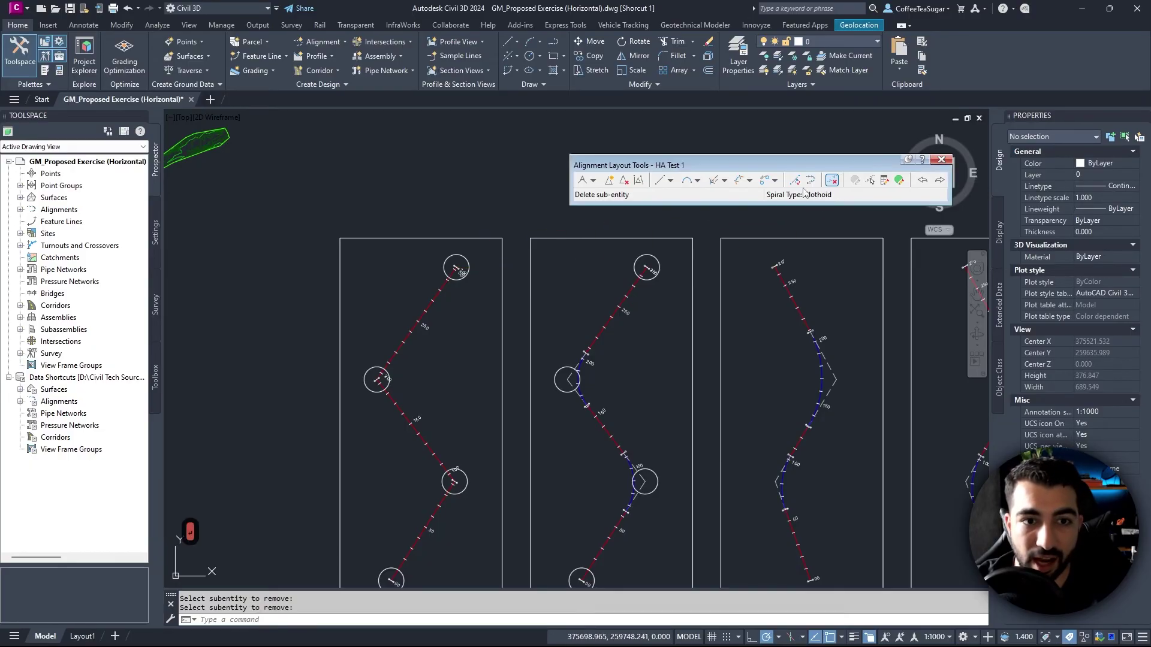
pyautogui.scroll(2, 648, 357)
pyautogui.scroll(-3, 648, 356)
pyautogui.scroll(5, 727, 368)
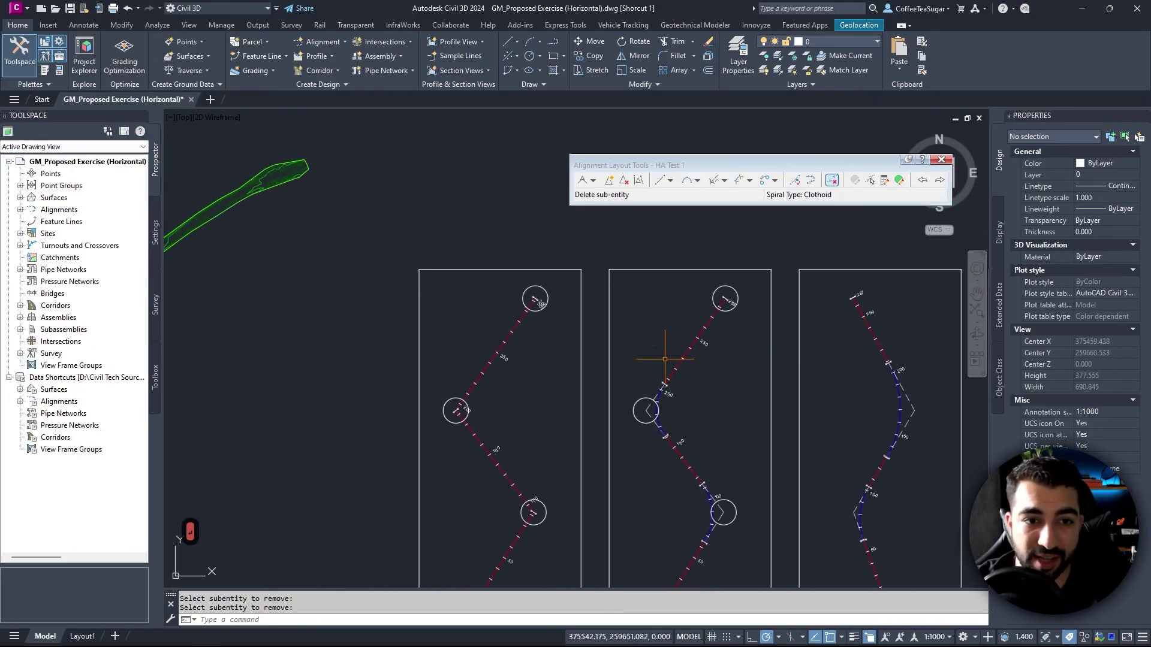
# Step: Draw a two-point fixed line northward from the alignment's end, reaching about station 400
pyautogui.click(670, 180)
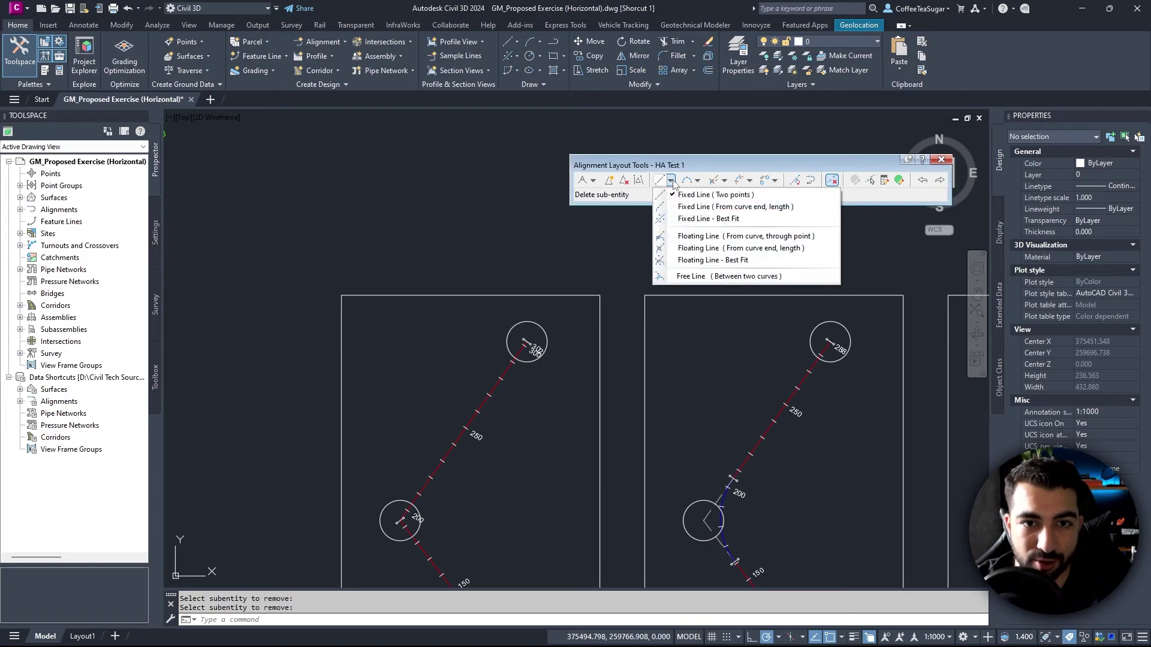
pyautogui.click(699, 196)
pyautogui.click(515, 143)
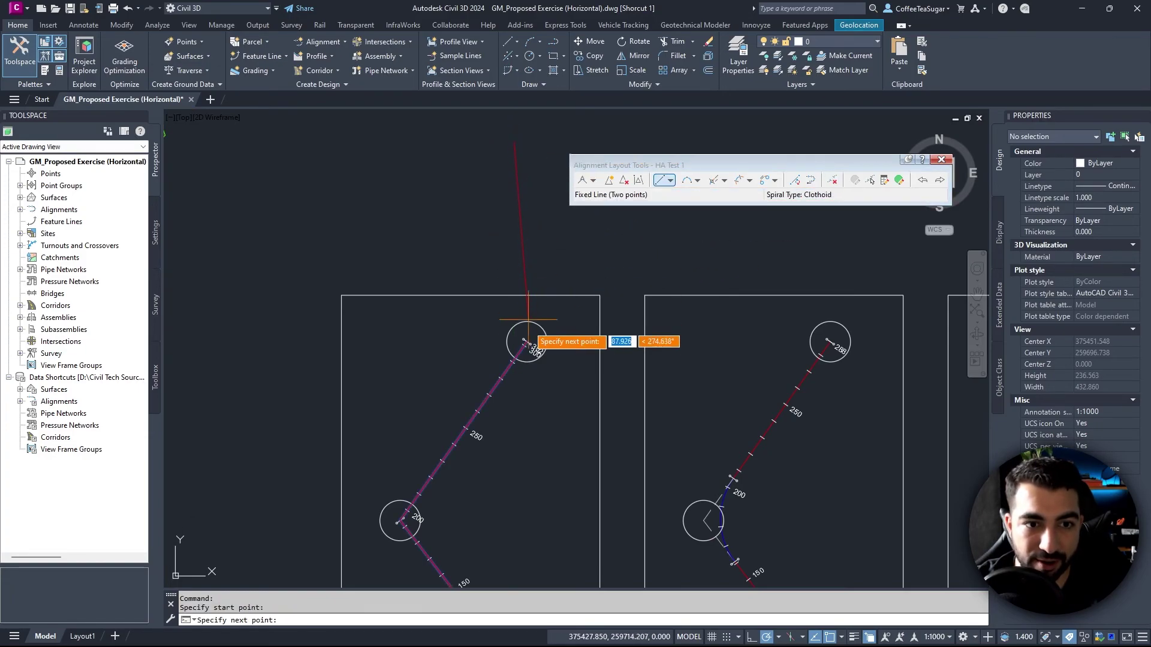
pyautogui.scroll(4, 528, 342)
pyautogui.click(525, 349)
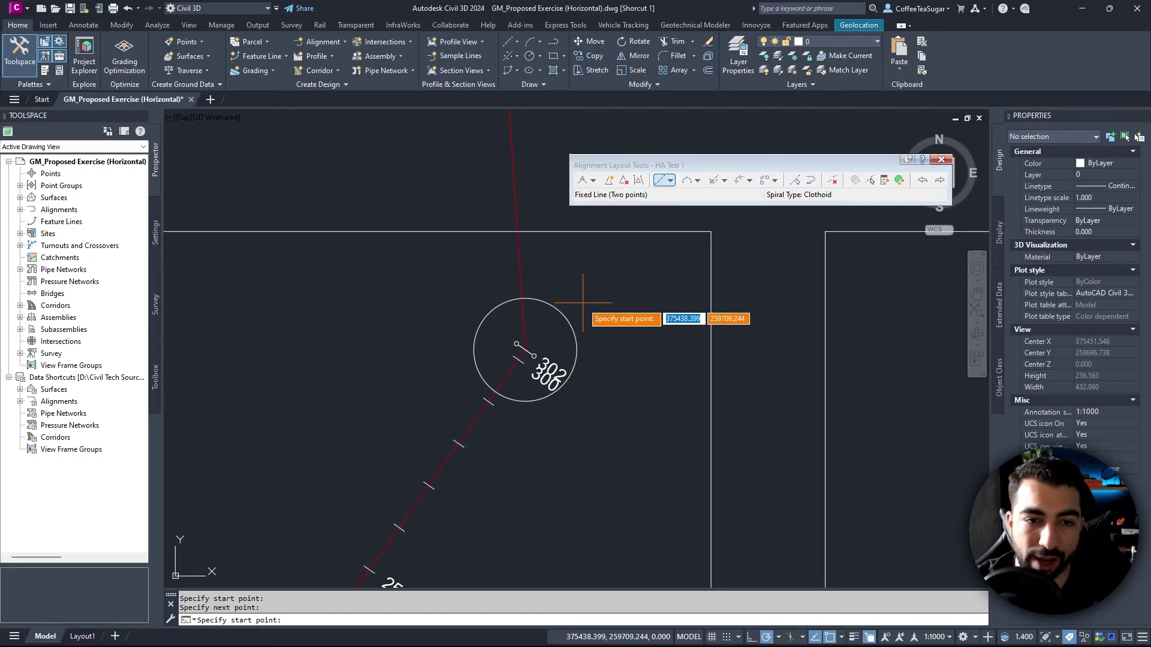
pyautogui.press('Return')
pyautogui.scroll(-4, 597, 308)
pyautogui.moveTo(544, 299); pyautogui.dragTo(547, 341, button='middle')
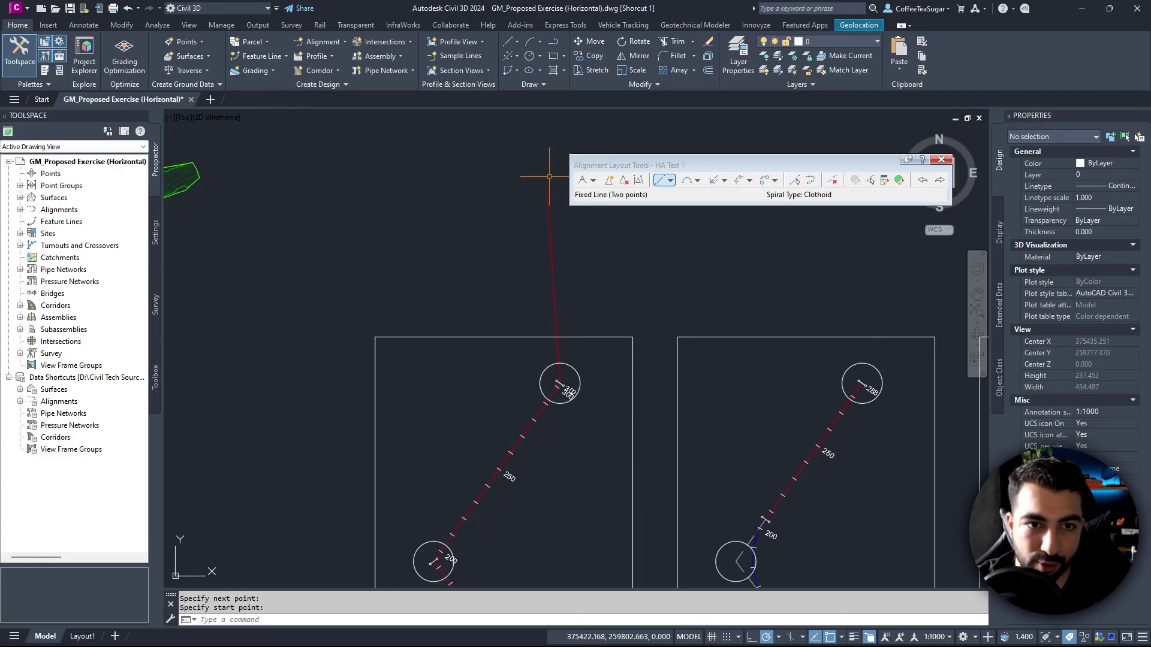
pyautogui.scroll(2, 564, 383)
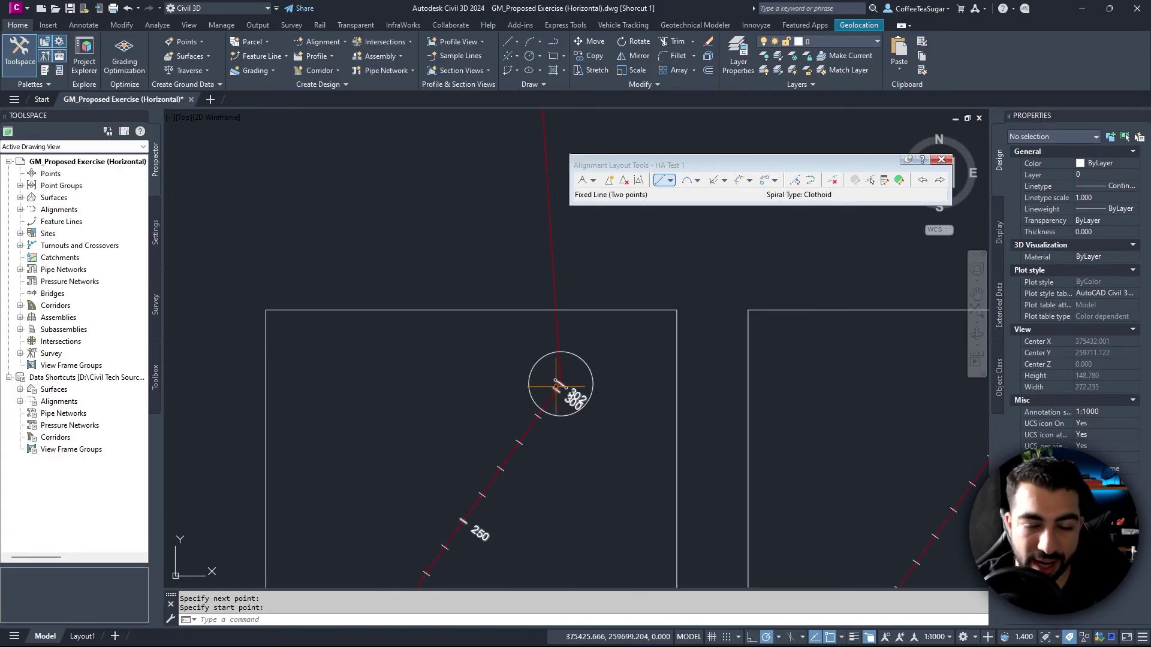
pyautogui.scroll(-2, 557, 408)
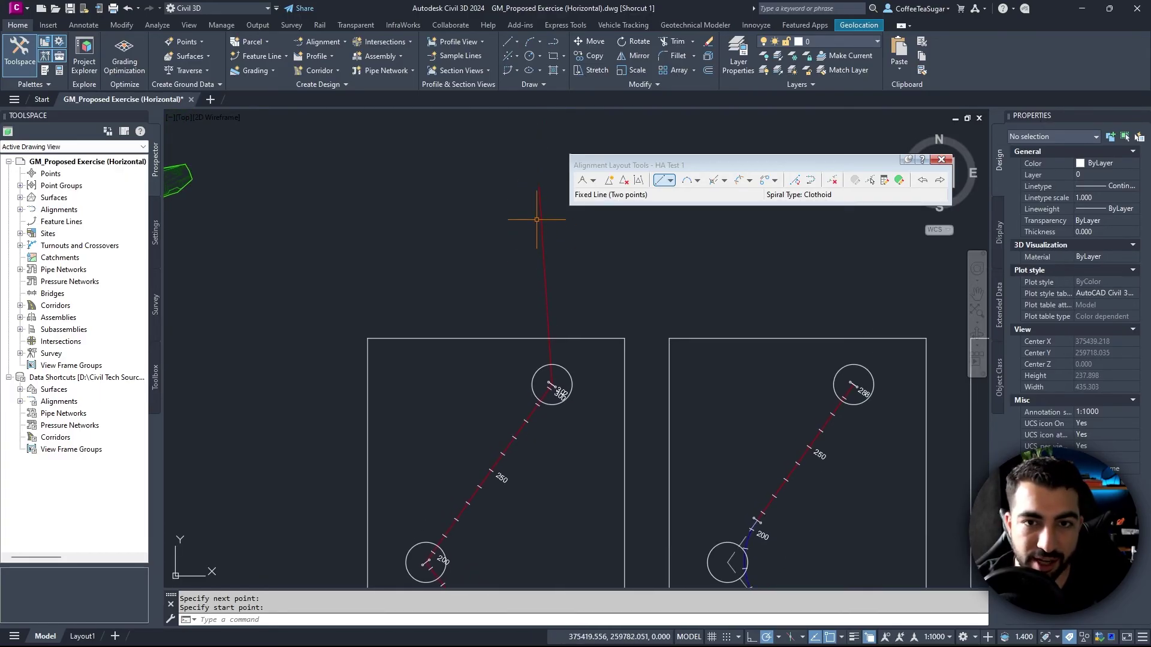
# Step: Reverse the direction of the northward fixed line, then cancel the command
pyautogui.click(812, 181)
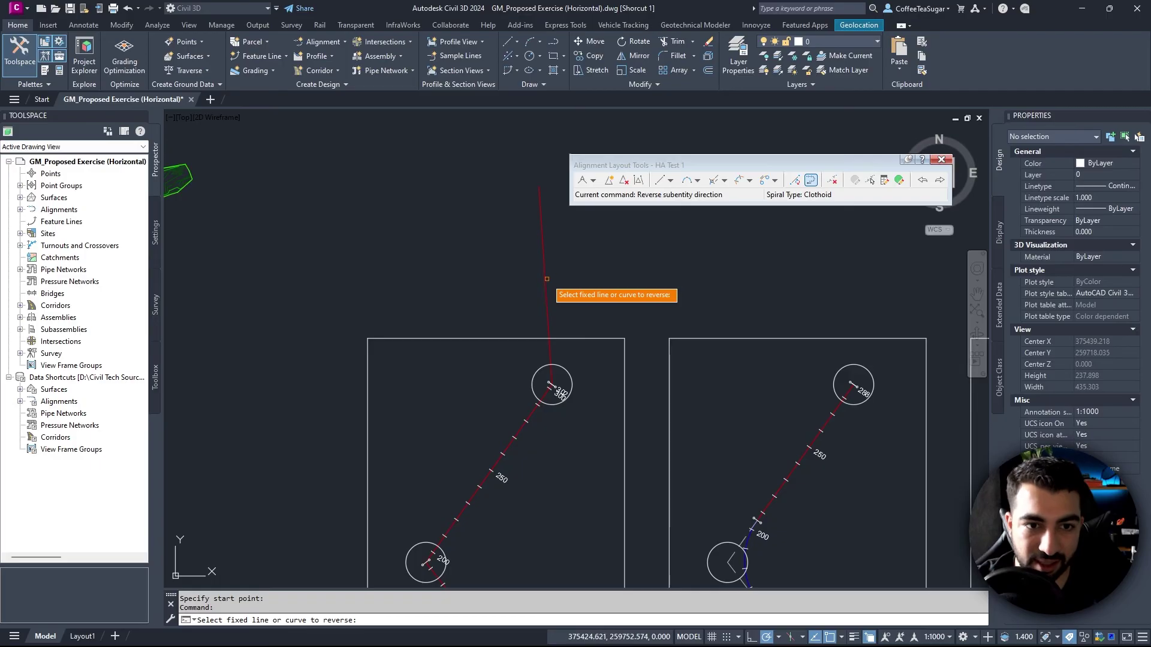
pyautogui.click(546, 279)
pyautogui.click(545, 280)
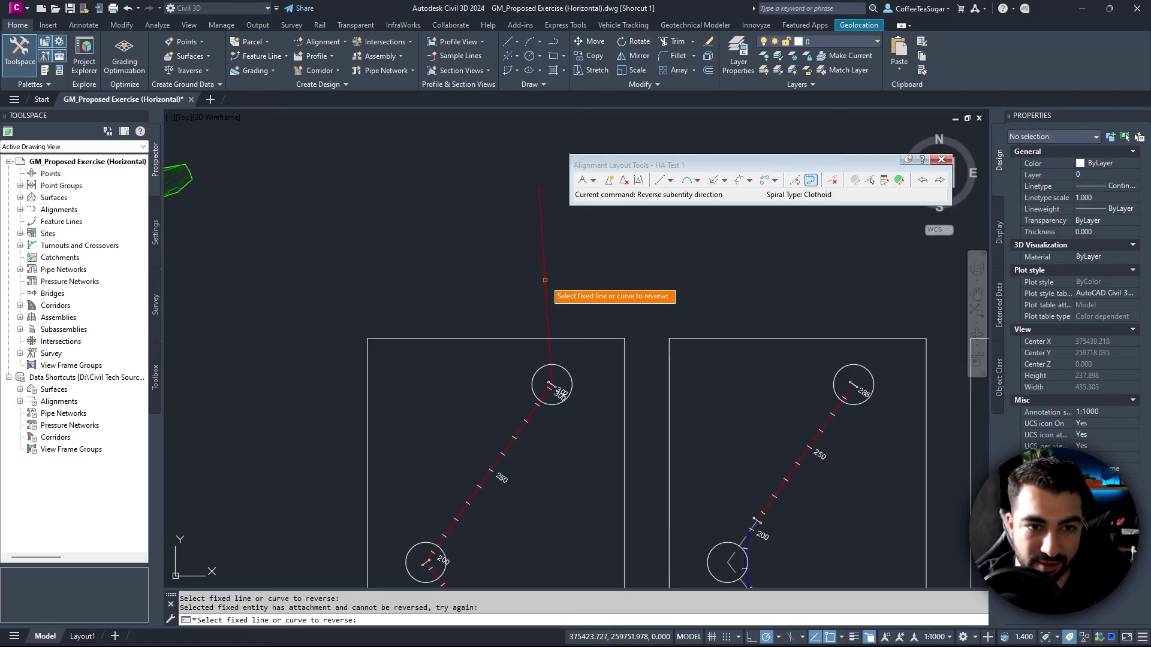
pyautogui.press('Return')
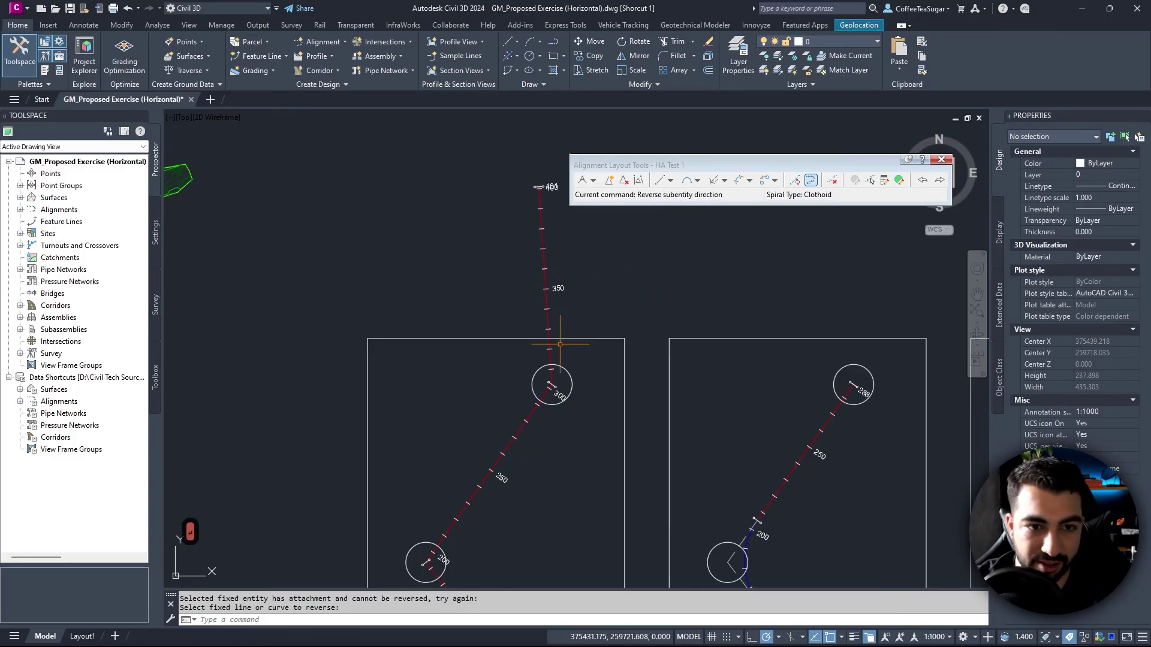
pyautogui.scroll(3, 560, 344)
pyautogui.scroll(-3, 560, 344)
pyautogui.moveTo(537, 185); pyautogui.dragTo(549, 256, button='middle')
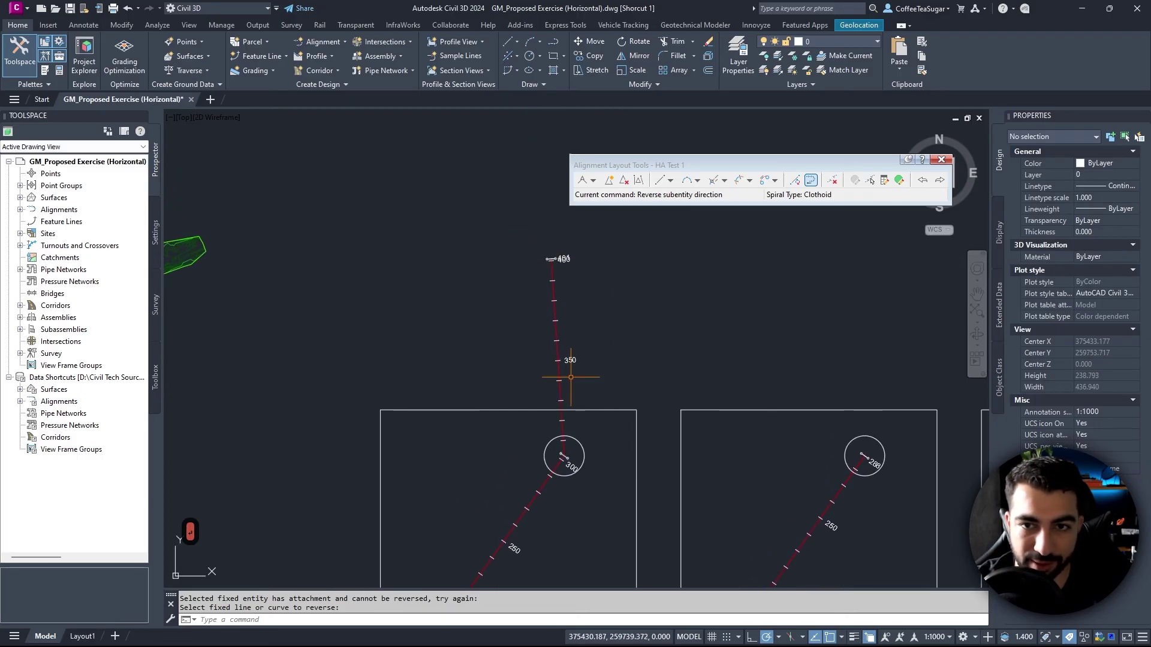
pyautogui.press('Escape')
pyautogui.scroll(-6, 571, 377)
pyautogui.moveTo(381, 462); pyautogui.dragTo(505, 295, button='middle')
pyautogui.scroll(6, 504, 294)
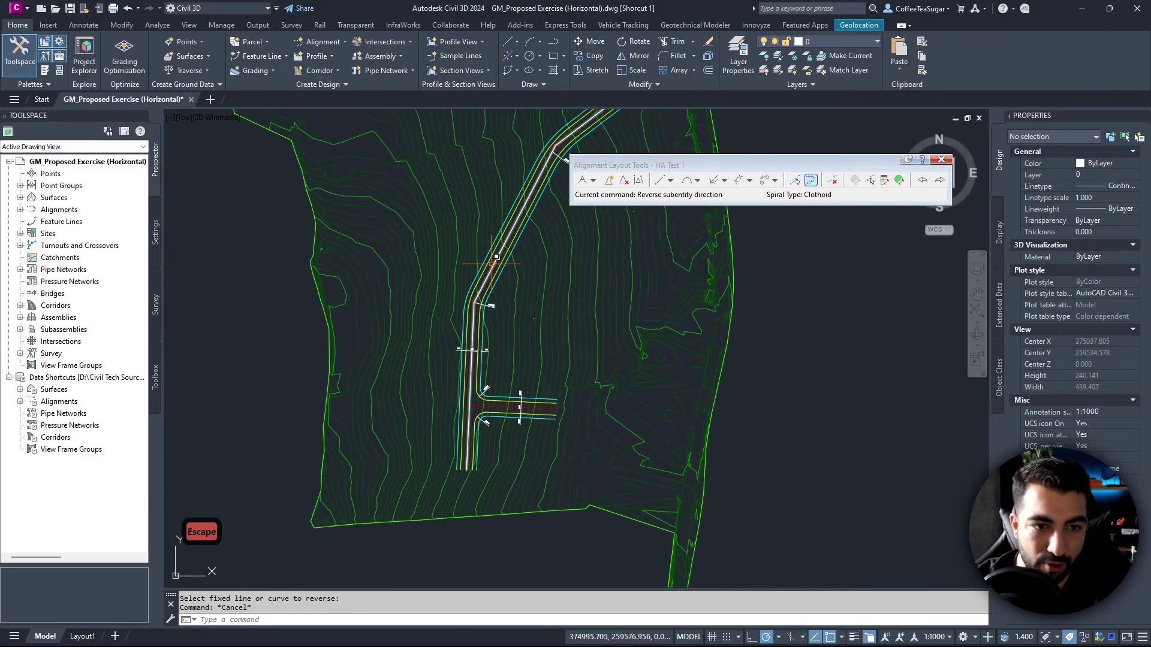
# Step: Close the previous layout toolbar and create a new alignment by layout named HA Road 1
pyautogui.click(941, 160)
pyautogui.scroll(6, 474, 352)
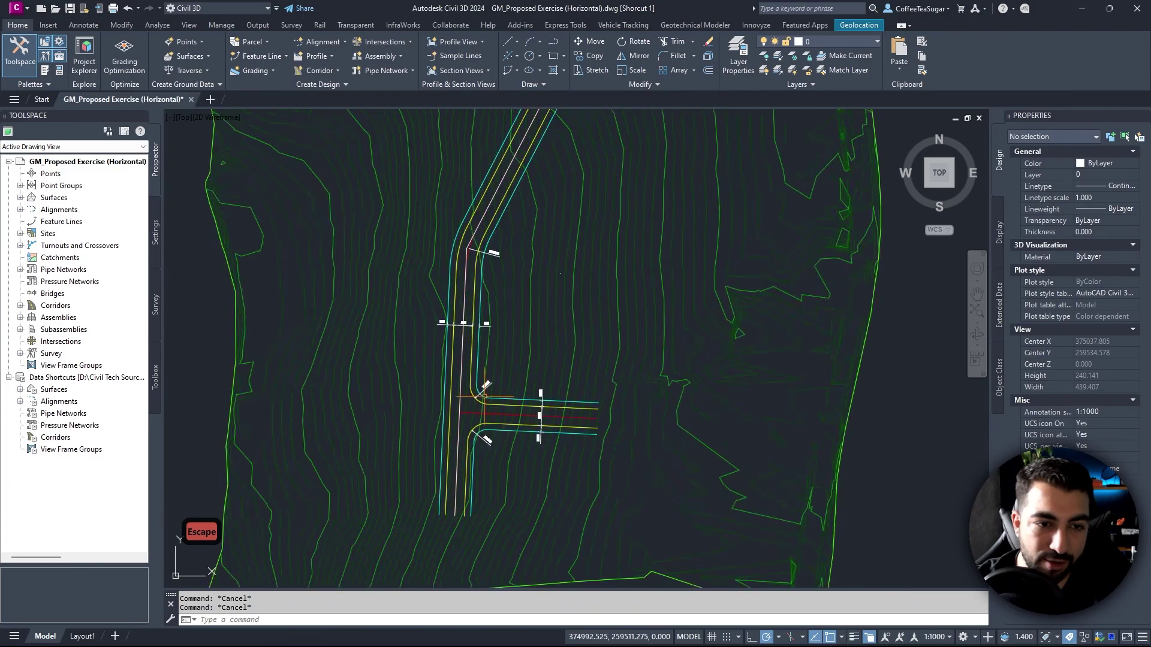
pyautogui.scroll(-4, 416, 305)
pyautogui.scroll(3, 457, 329)
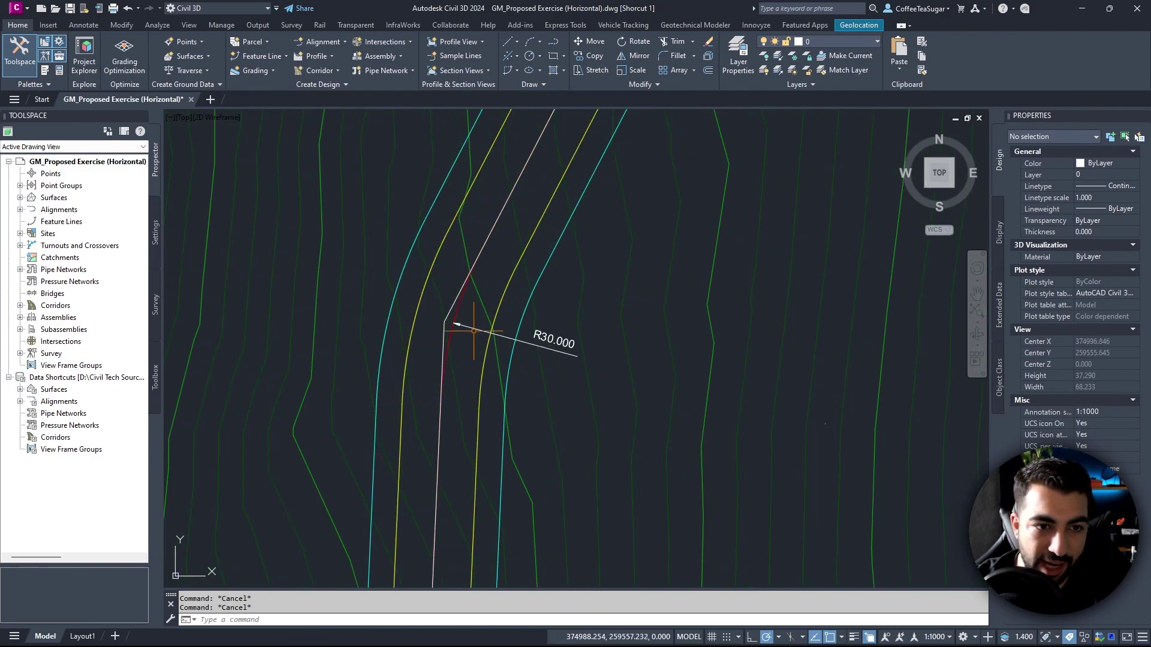
pyautogui.scroll(-4, 578, 169)
pyautogui.scroll(5, 577, 169)
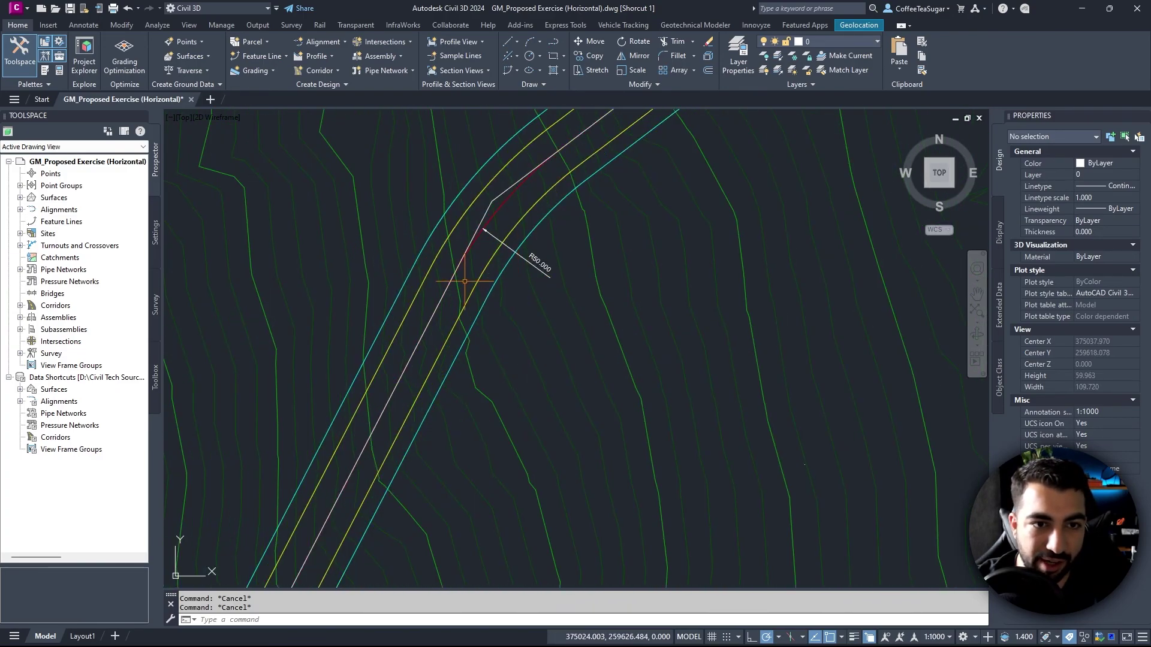
pyautogui.scroll(-5, 464, 281)
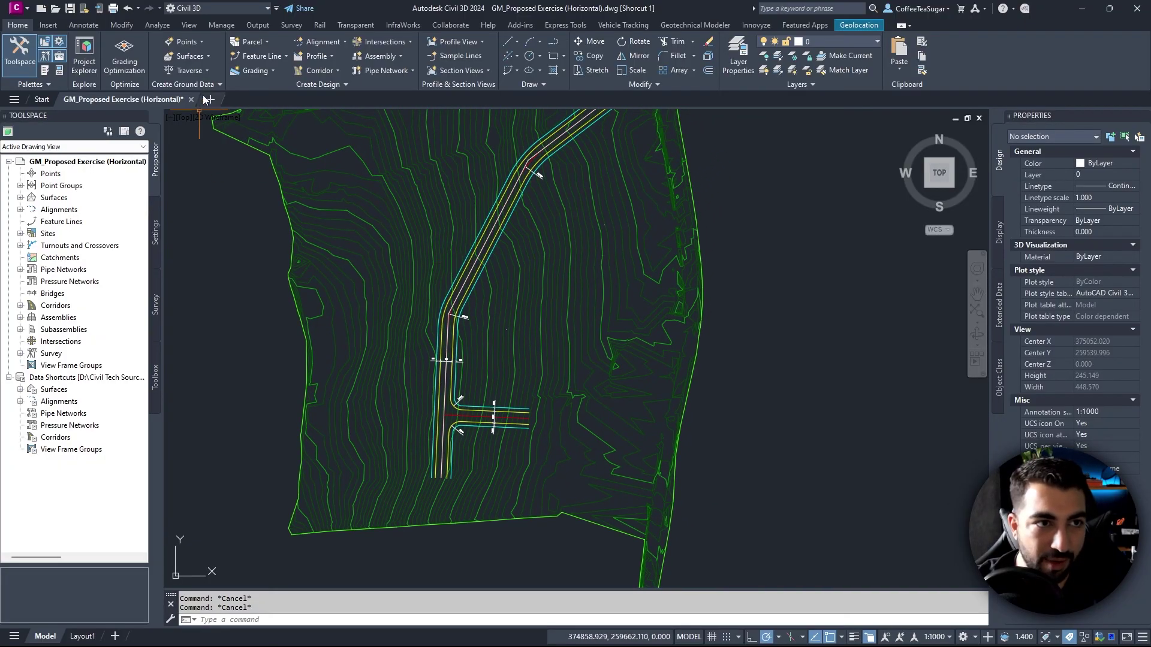
pyautogui.click(324, 42)
pyautogui.click(336, 58)
pyautogui.write('H')
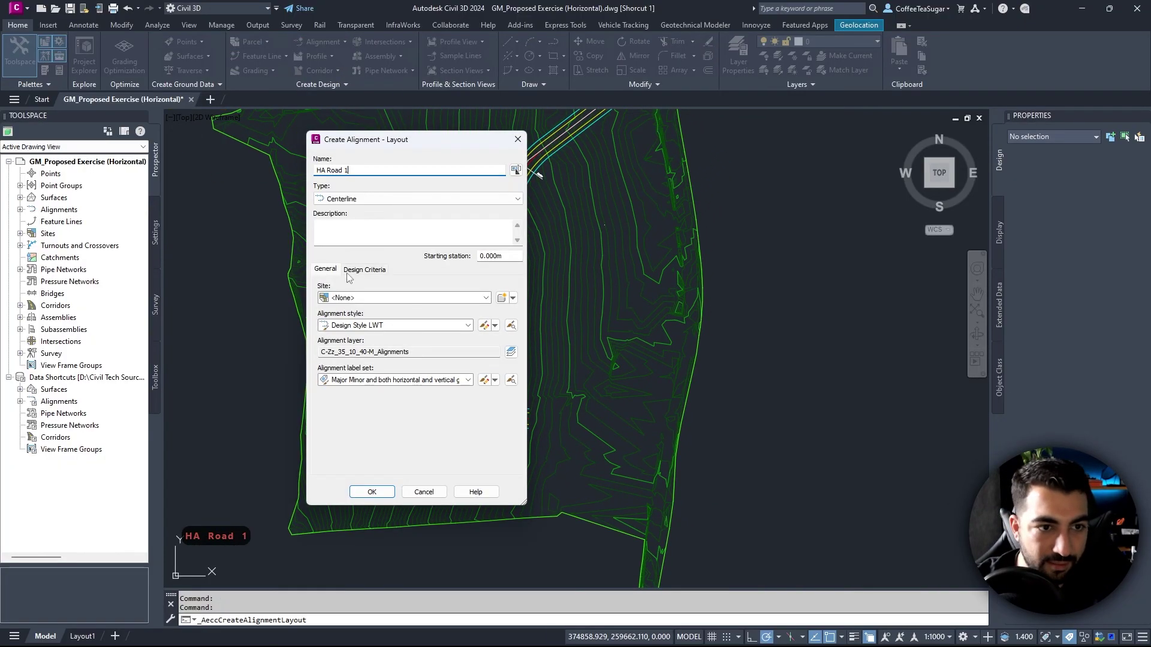
pyautogui.write('A Road 1')
pyautogui.click(370, 491)
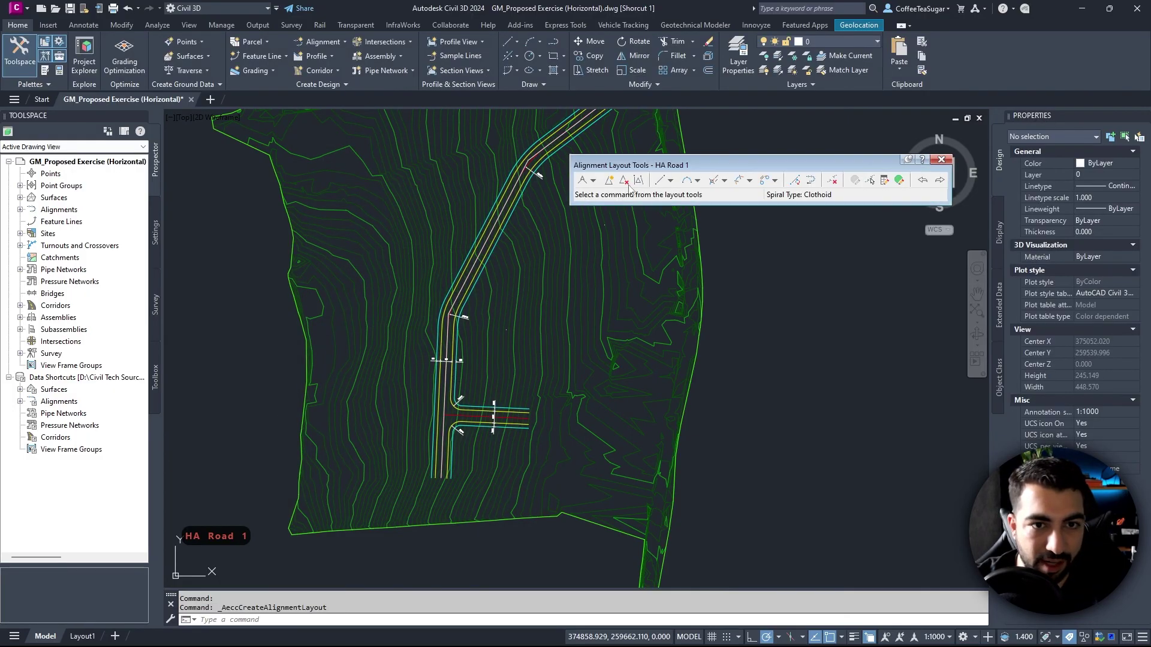
# Step: Choose Tangent-Tangent (No Curves) and start tangents at the junction, placing the first bend point
pyautogui.click(593, 181)
pyautogui.click(612, 195)
pyautogui.scroll(4, 473, 413)
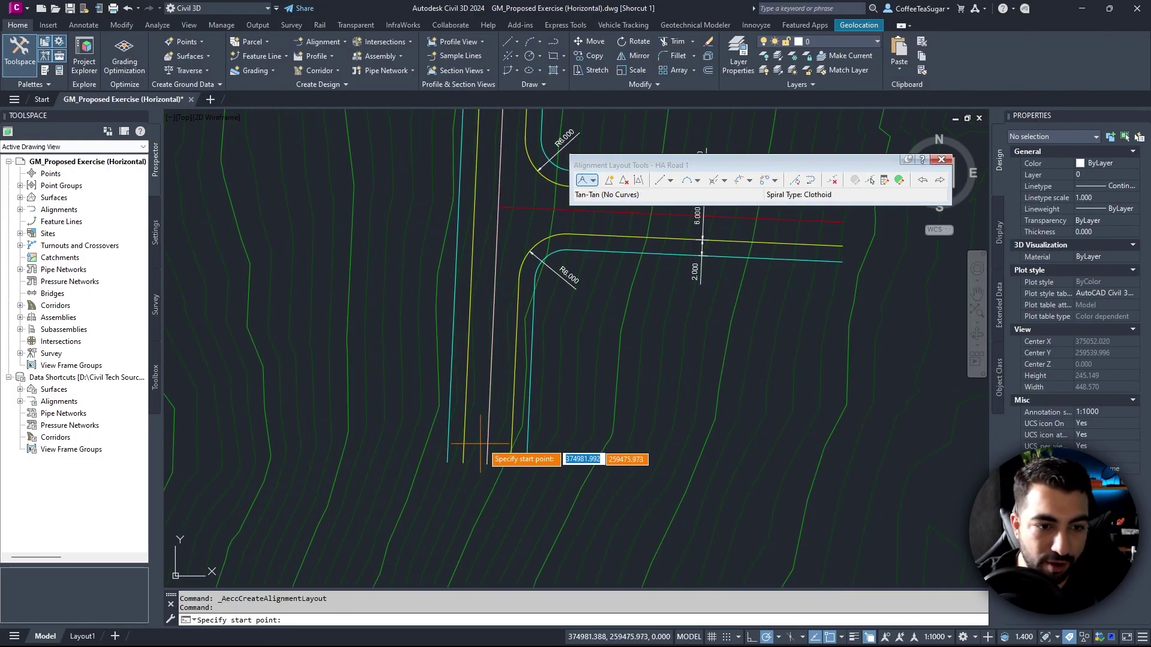
pyautogui.click(486, 463)
pyautogui.moveTo(517, 162); pyautogui.dragTo(456, 403, button='middle')
pyautogui.scroll(5, 467, 174)
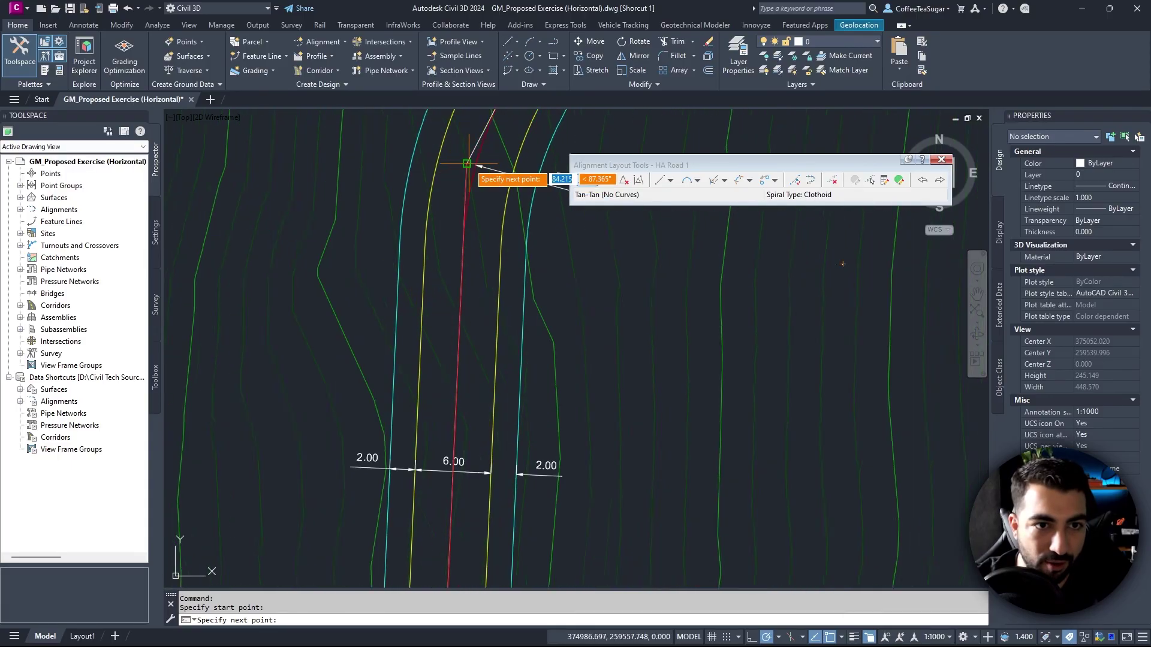
pyautogui.click(464, 163)
# Step: Place further tangent points along the centreline to the road's north end and finish HA Road 1
pyautogui.scroll(-4, 512, 326)
pyautogui.moveTo(524, 277); pyautogui.dragTo(331, 461, button='middle')
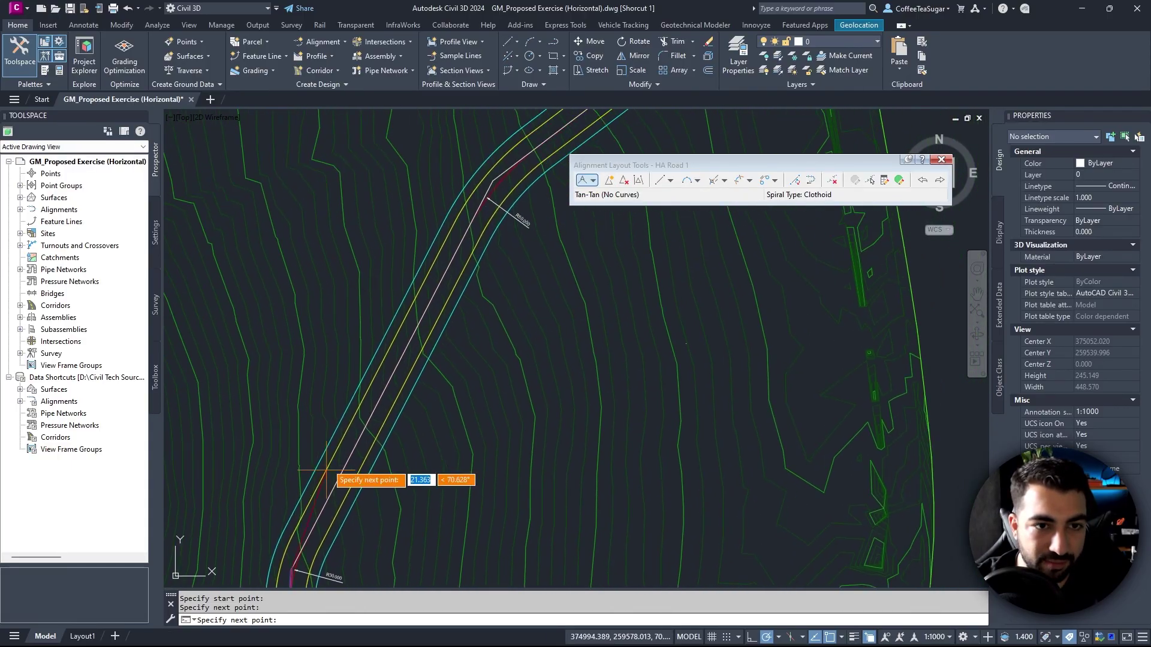
pyautogui.scroll(4, 496, 171)
pyautogui.click(525, 198)
pyautogui.scroll(-3, 525, 197)
pyautogui.moveTo(449, 360); pyautogui.dragTo(558, 275, button='middle')
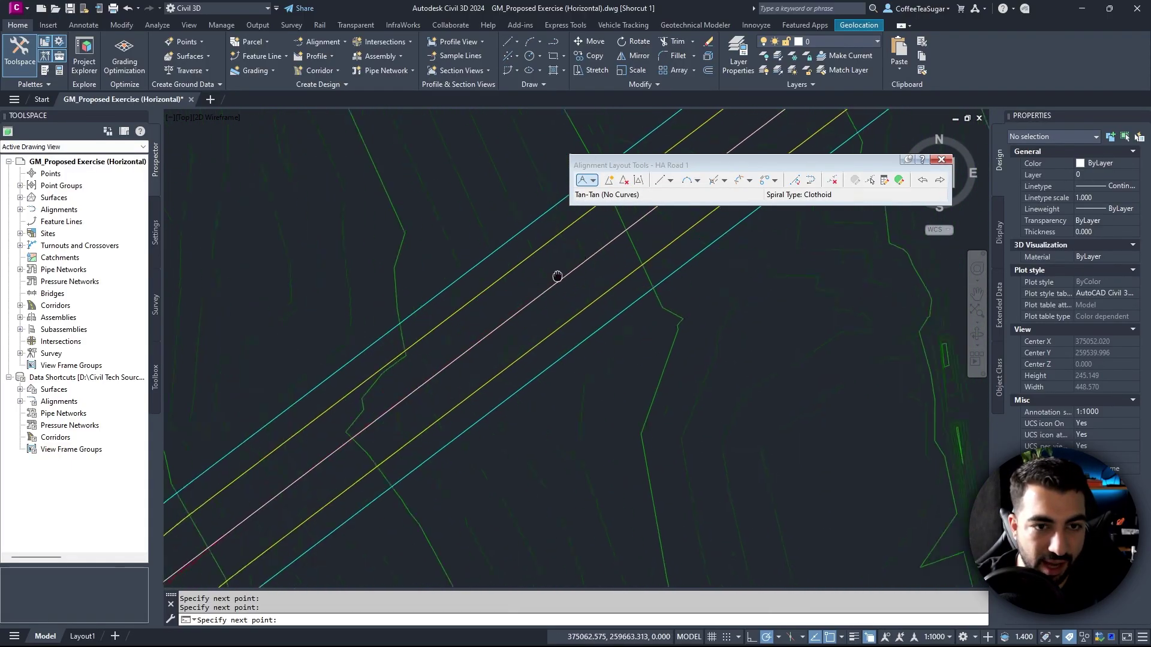
pyautogui.scroll(3, 558, 275)
pyautogui.press('Return')
pyautogui.scroll(-5, 623, 198)
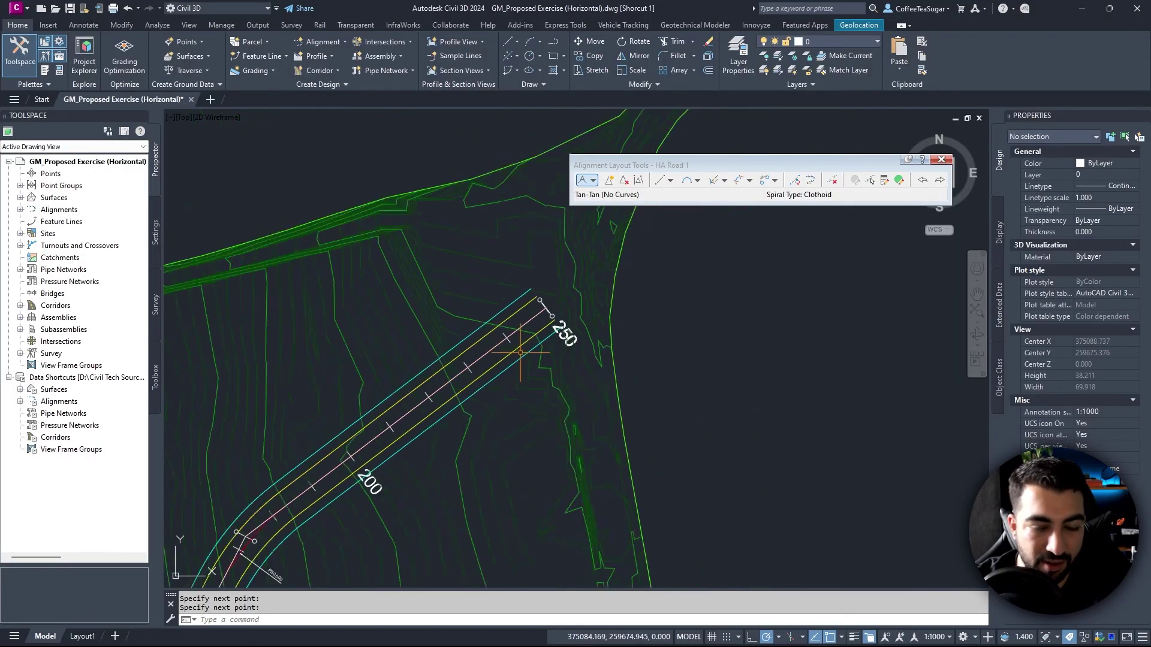
pyautogui.click(698, 180)
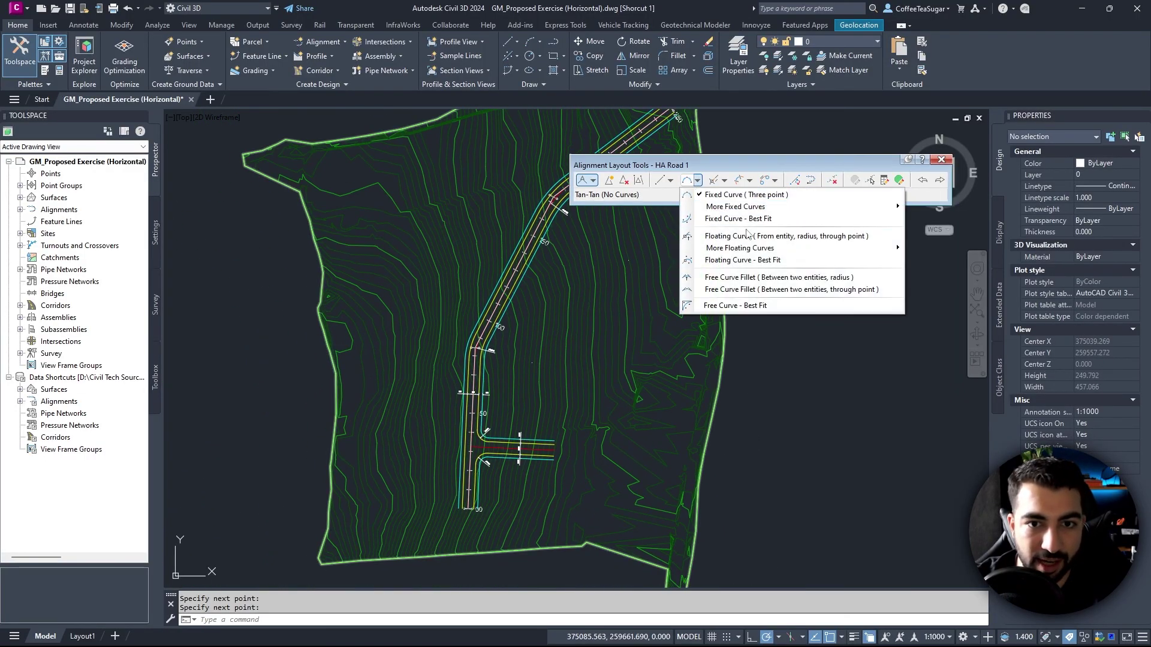
# Step: Fillet the lower bend's two tangents with a Lessthan180 radius 30 curve, then regen
pyautogui.click(730, 278)
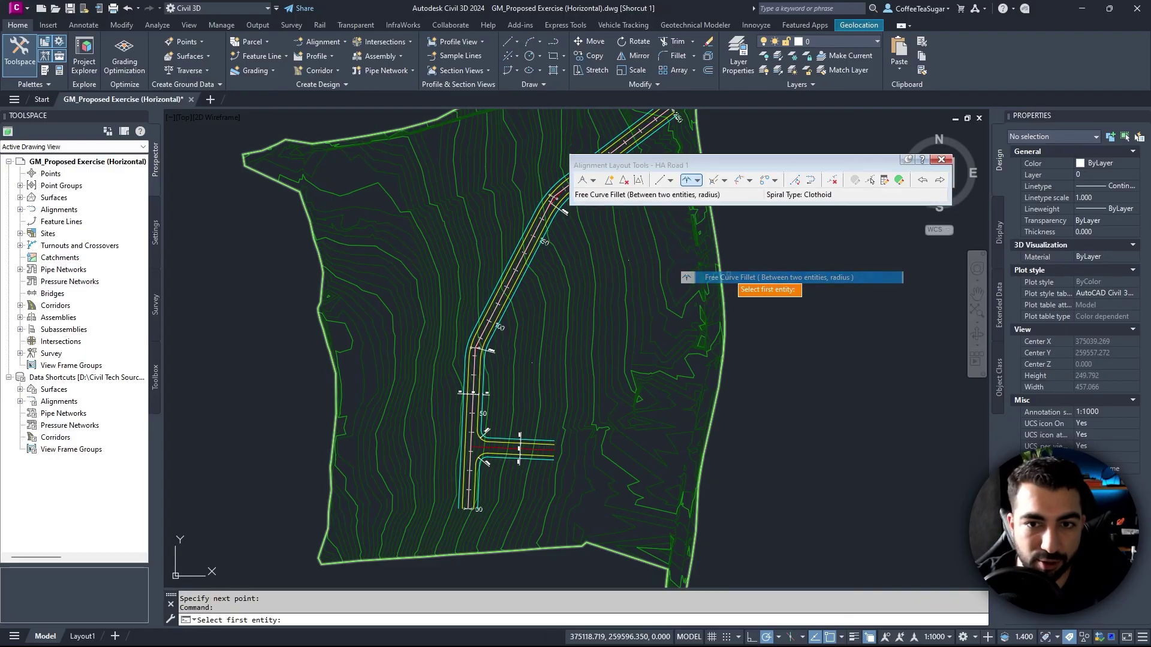
pyautogui.scroll(5, 490, 364)
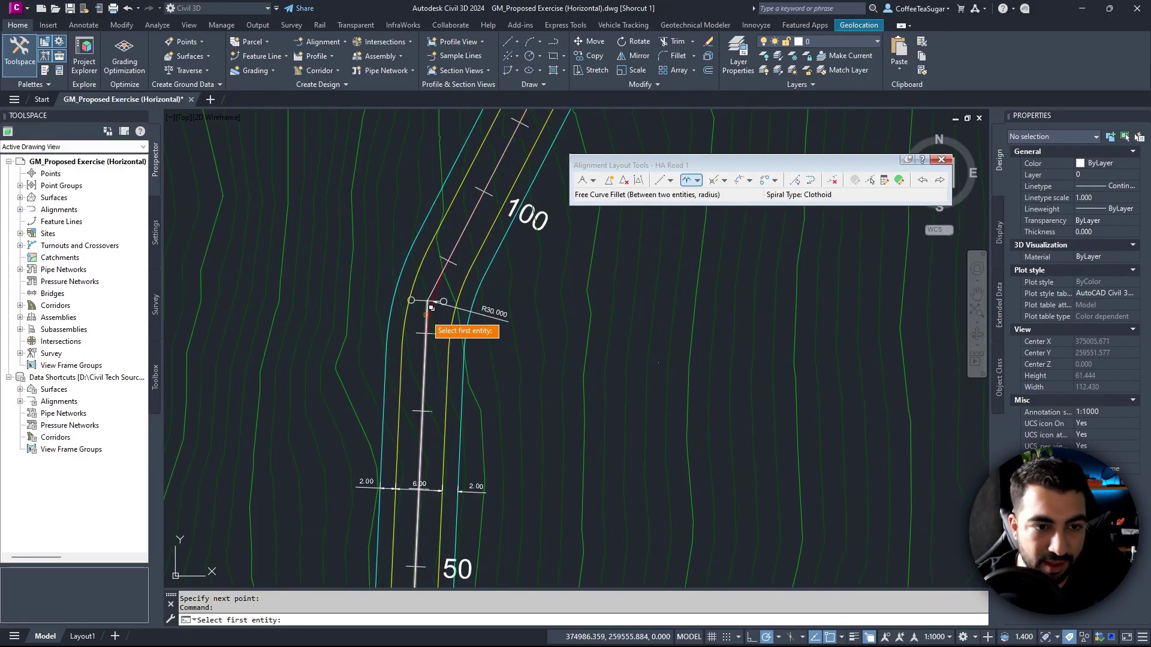
pyautogui.click(430, 309)
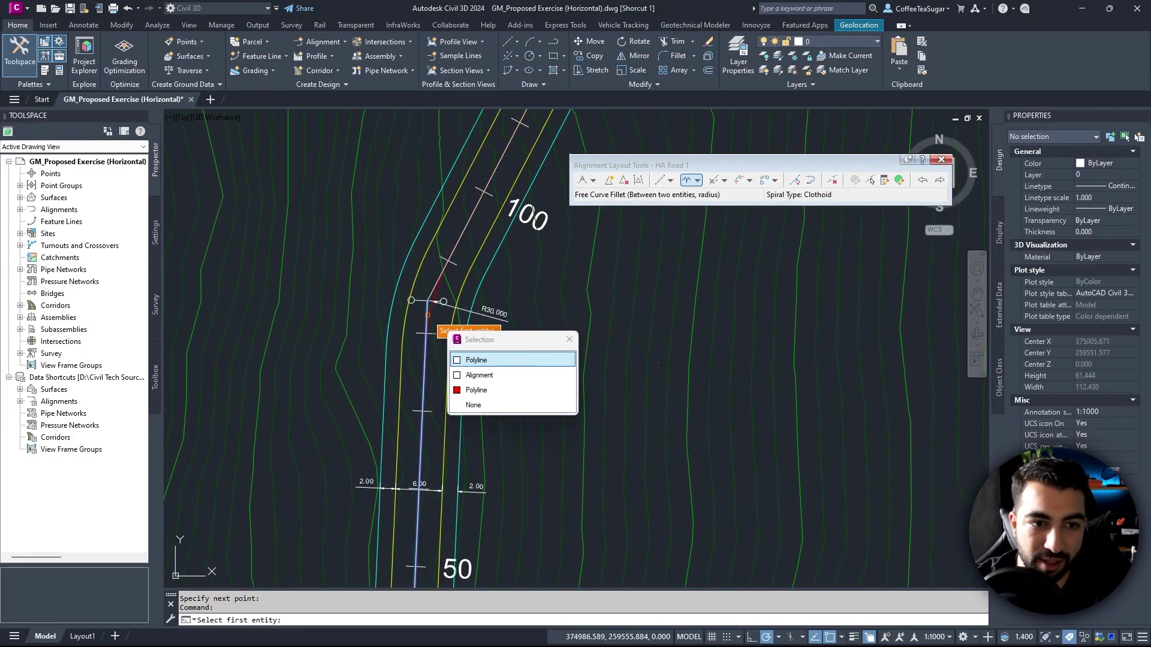
pyautogui.click(479, 375)
pyautogui.scroll(2, 434, 289)
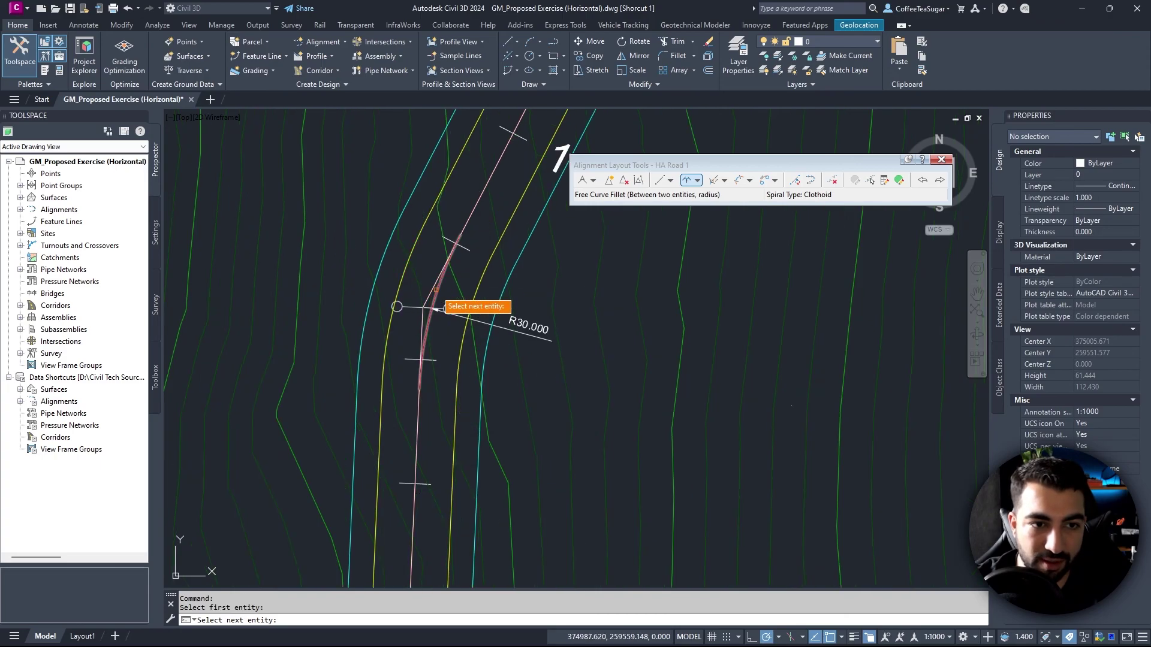
pyautogui.click(437, 286)
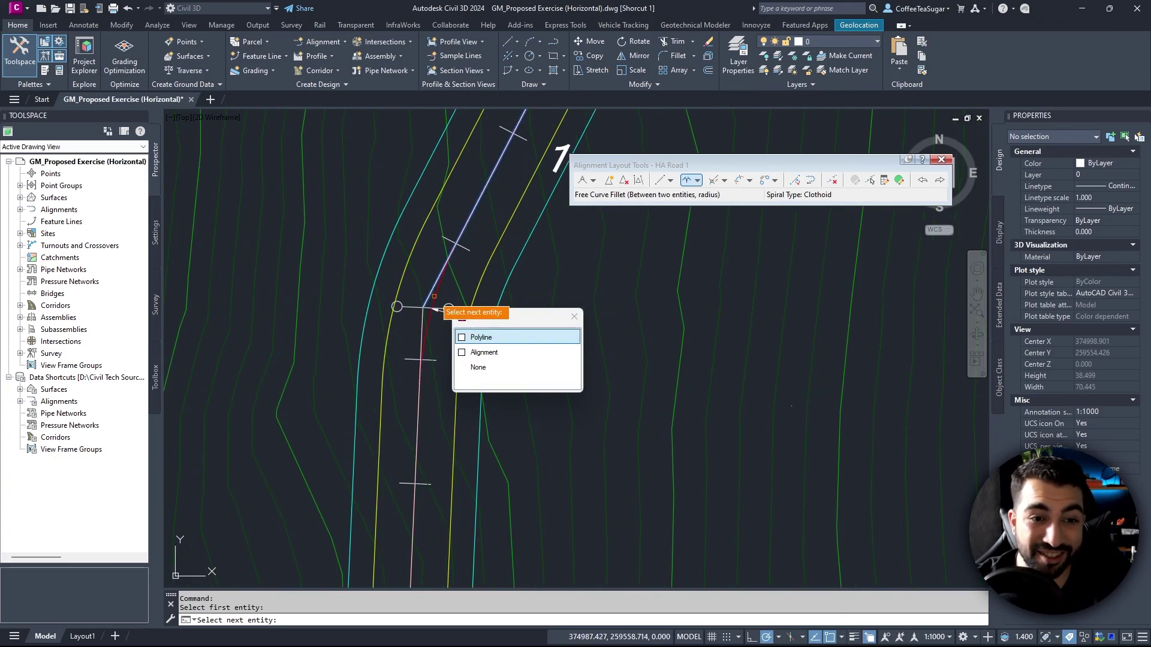
pyautogui.click(483, 351)
pyautogui.click(529, 393)
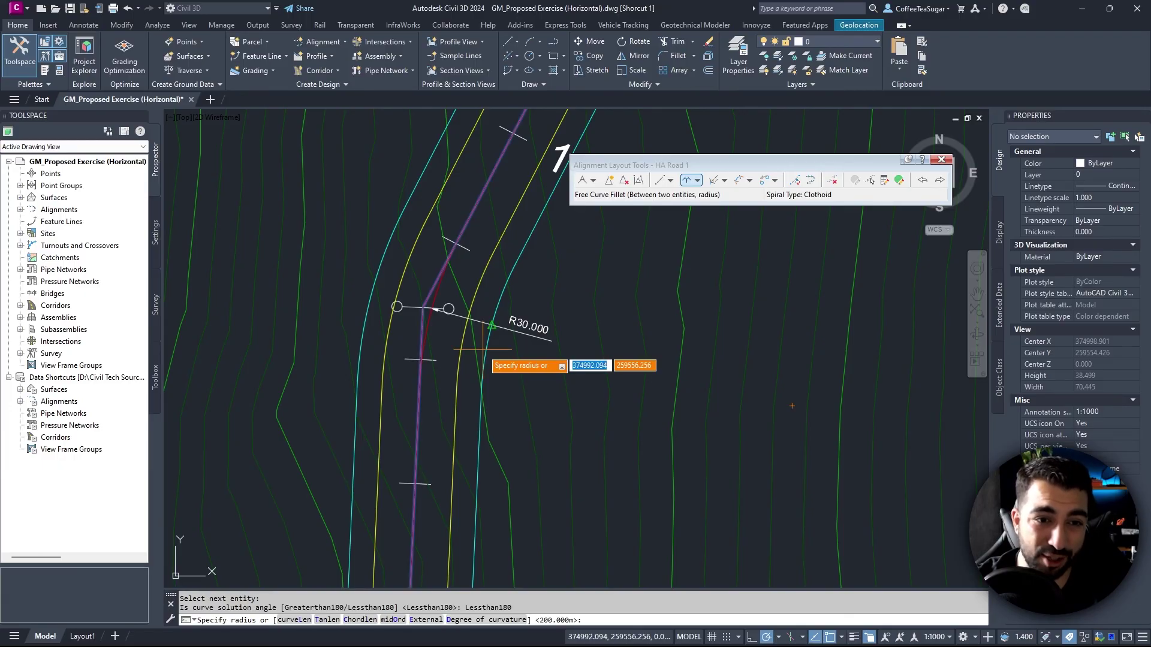
pyautogui.write('30')
pyautogui.press('Return')
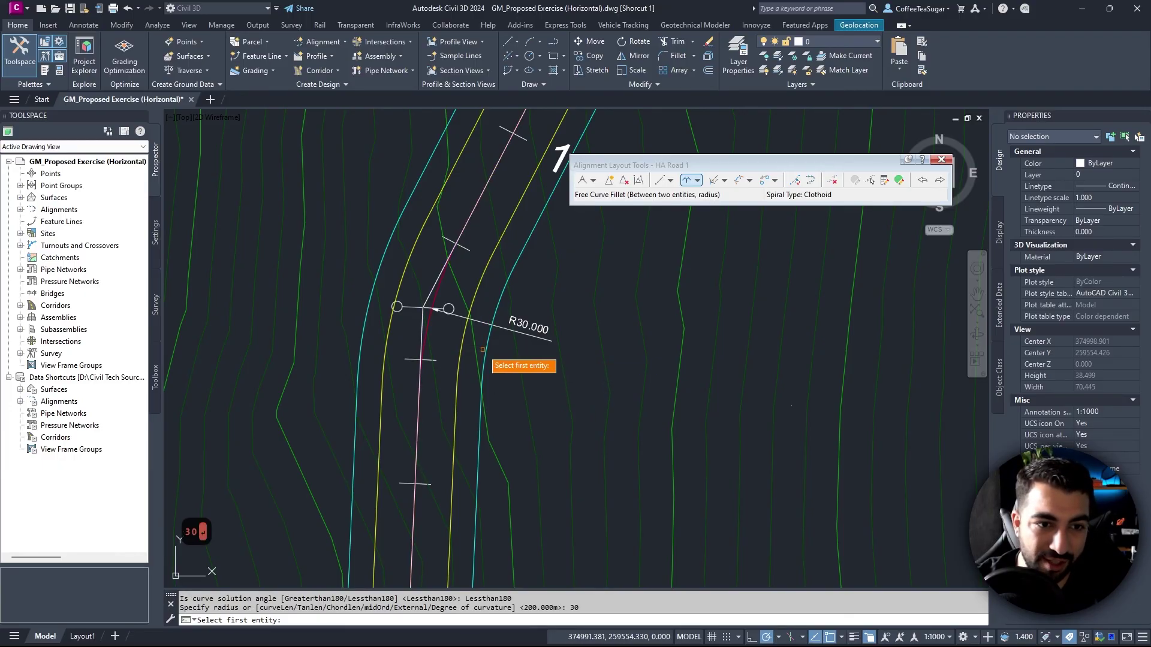
pyautogui.press('Return')
pyautogui.write('regen')
pyautogui.press('Return')
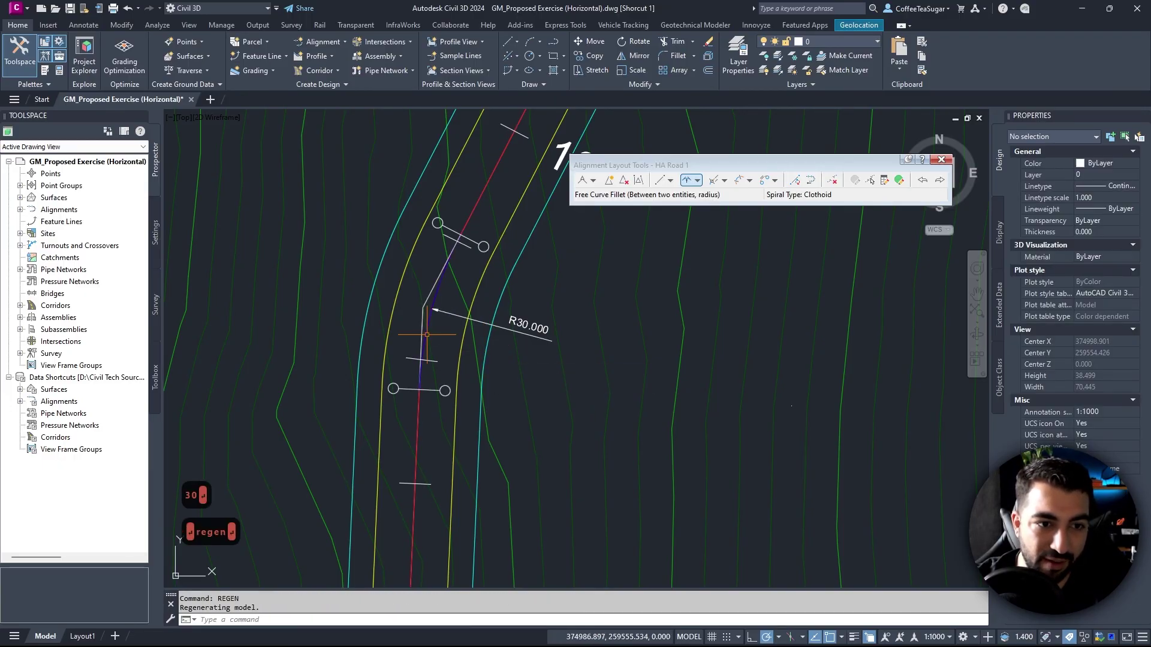
# Step: Fillet the upper bend near station 200 with a Lessthan180 radius 50 curve
pyautogui.scroll(2, 441, 294)
pyautogui.scroll(-5, 441, 294)
pyautogui.moveTo(488, 244); pyautogui.dragTo(308, 483, button='middle')
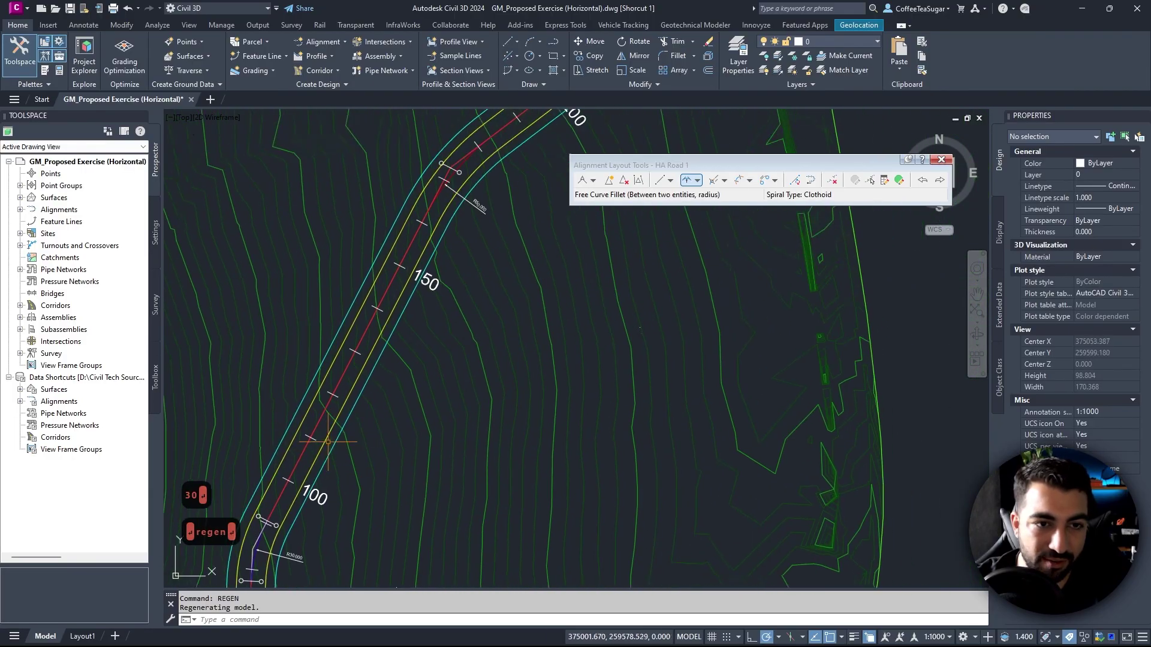
pyautogui.scroll(4, 398, 330)
pyautogui.click(697, 179)
pyautogui.click(780, 277)
pyautogui.click(410, 329)
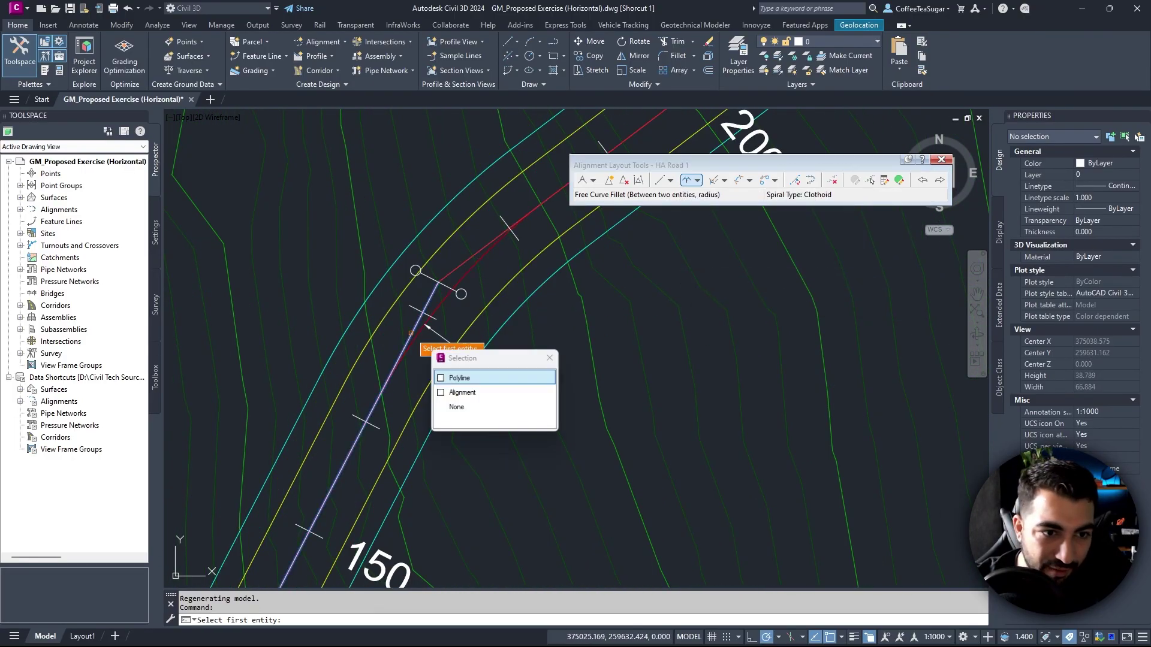
pyautogui.click(478, 392)
pyautogui.click(463, 266)
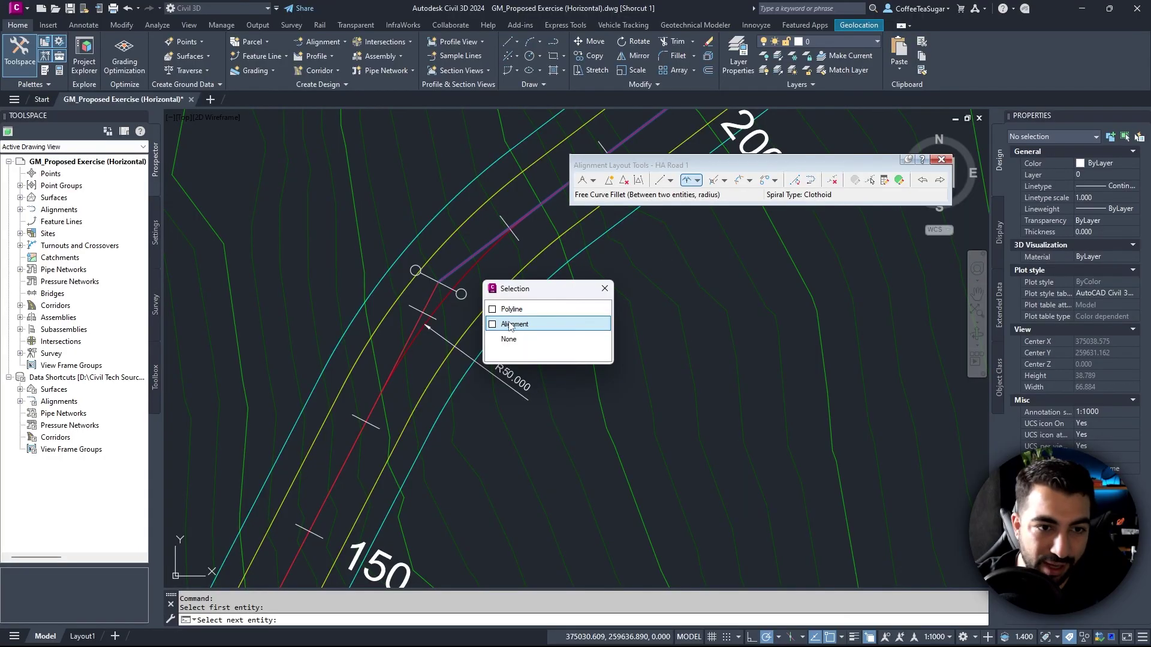
pyautogui.click(519, 324)
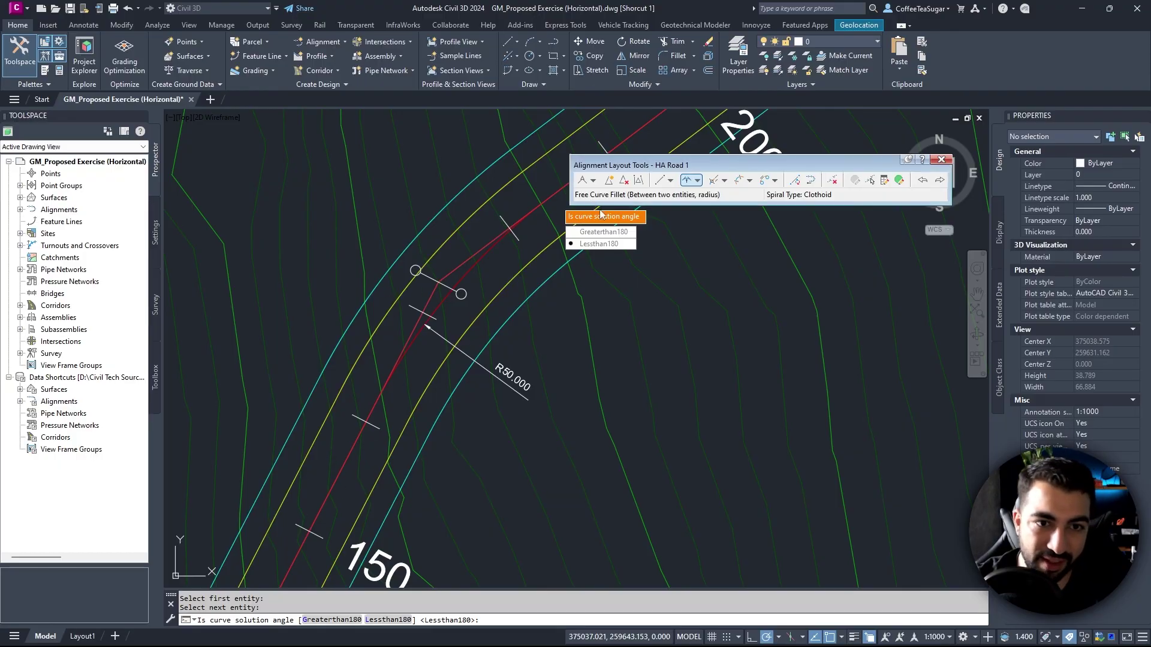
pyautogui.click(599, 261)
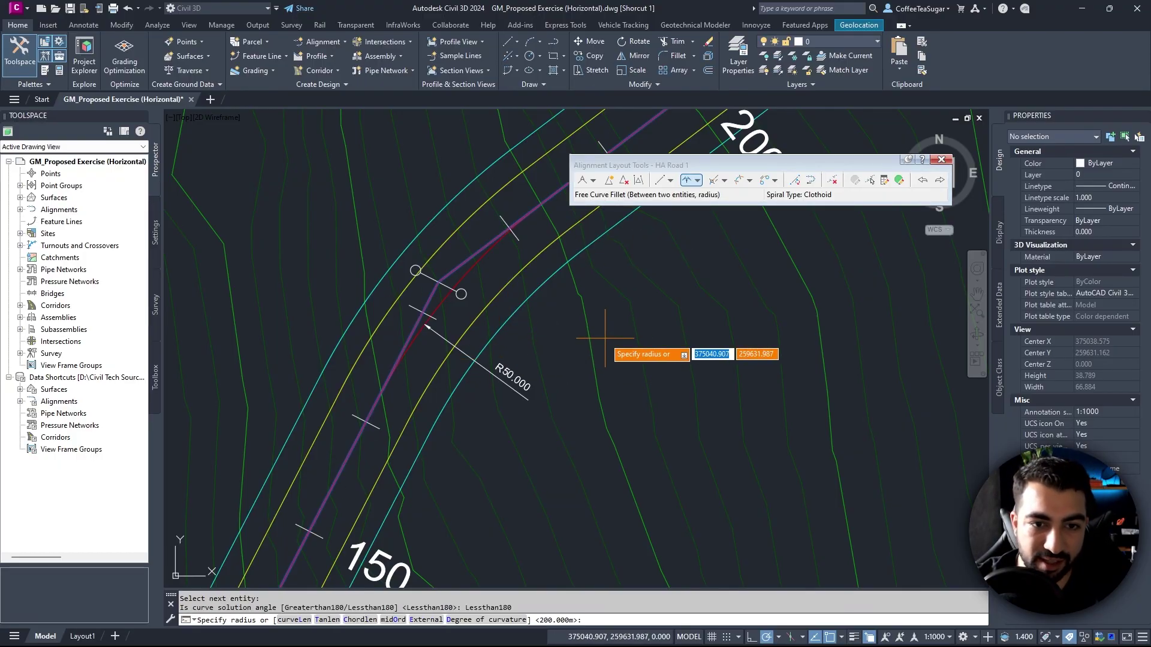
pyautogui.write('50')
pyautogui.press('Return')
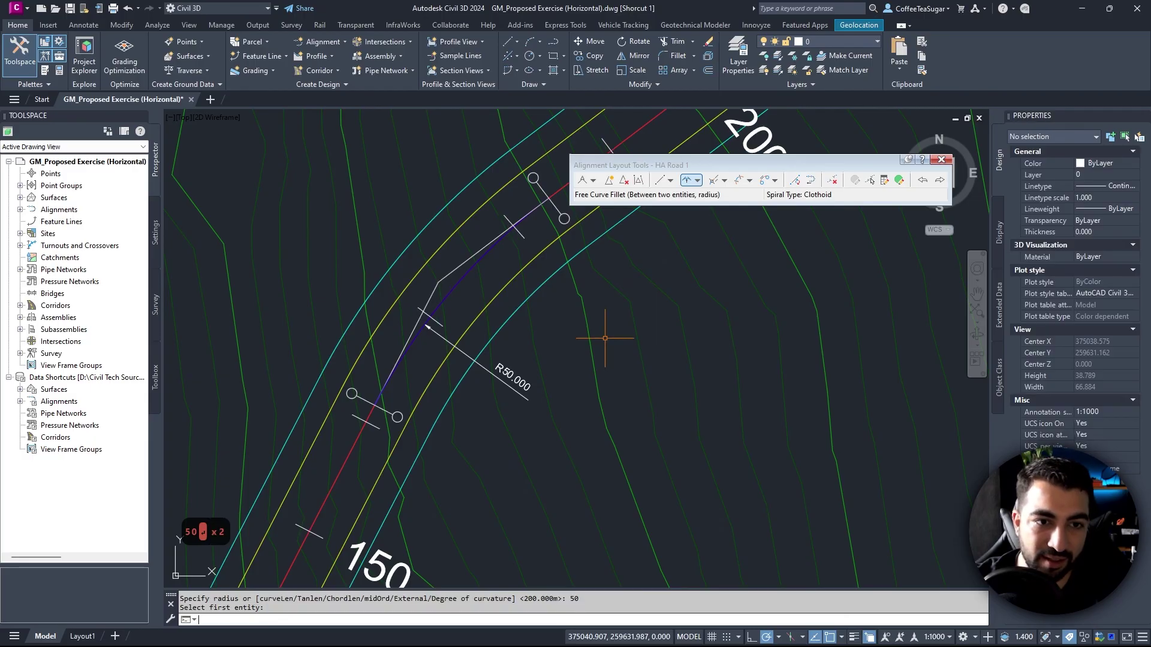
pyautogui.scroll(-4, 551, 342)
pyautogui.scroll(-2, 551, 343)
pyautogui.scroll(5, 514, 486)
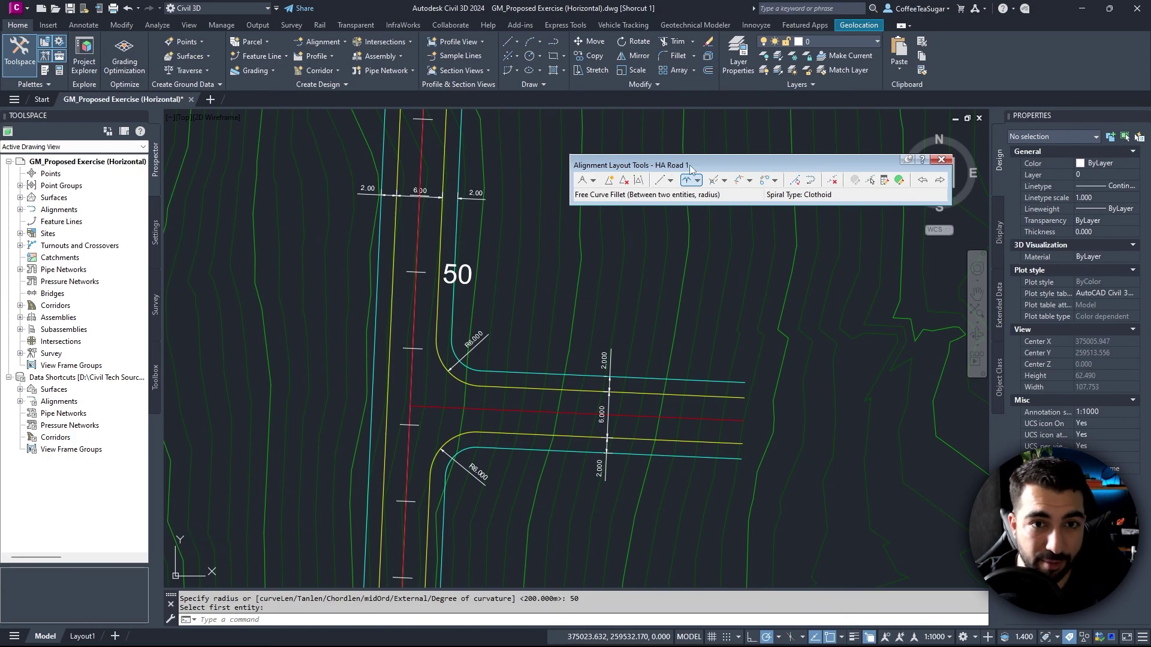
# Step: Create a new alignment by layout named HA Road 2
pyautogui.click(338, 42)
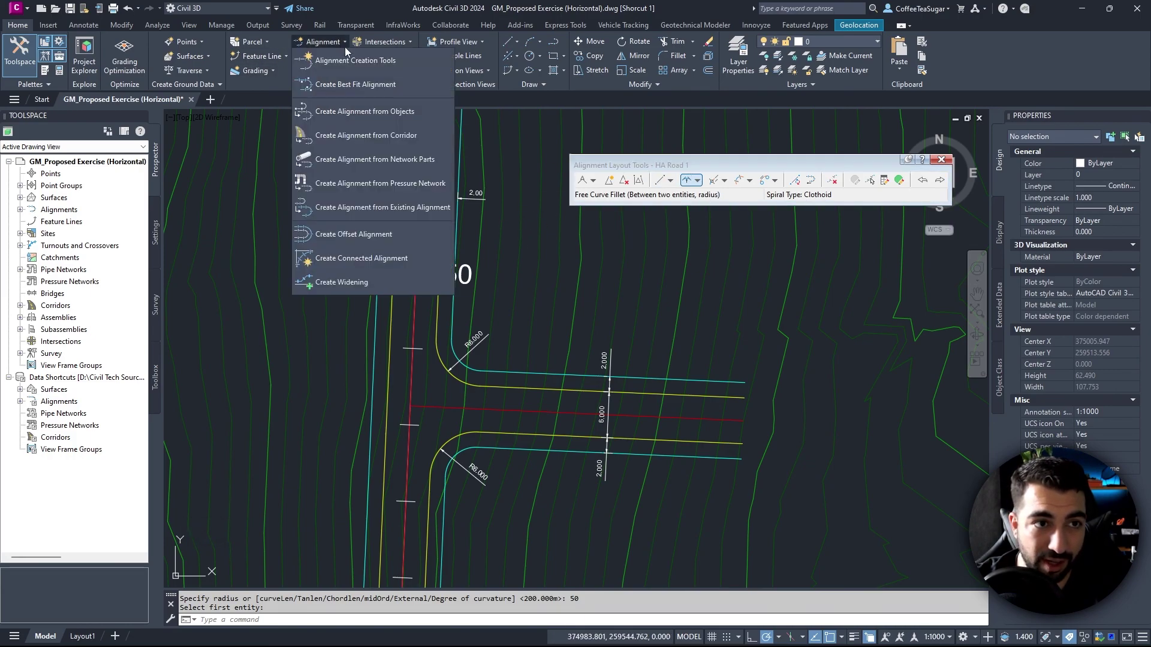
pyautogui.click(360, 58)
pyautogui.tripleClick(426, 170)
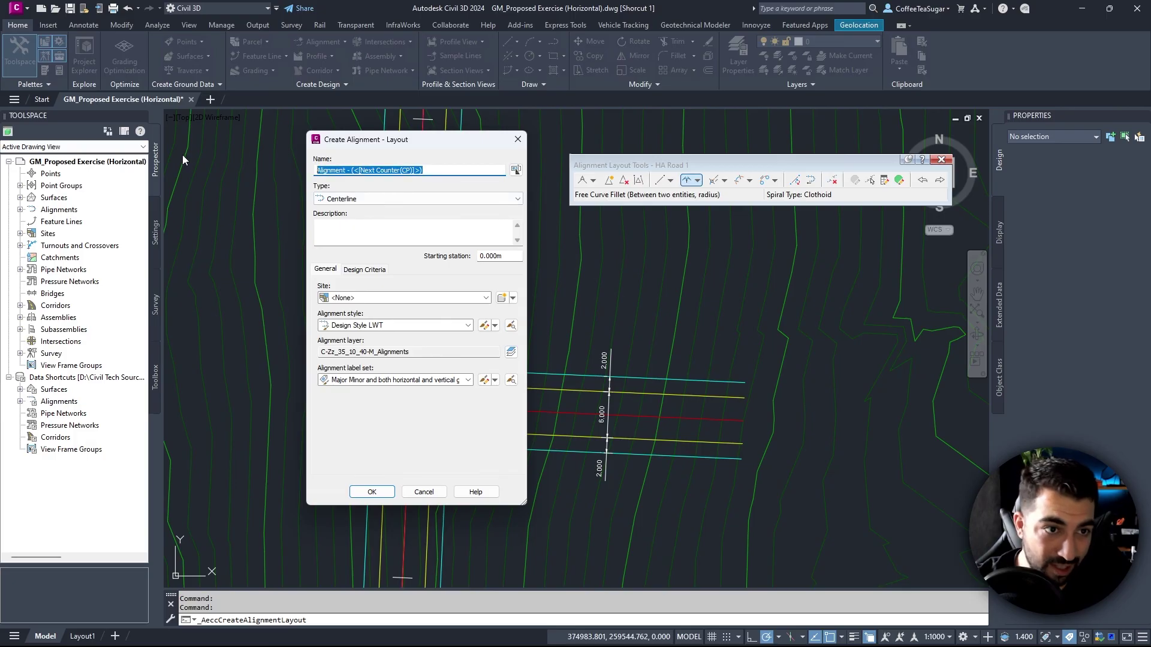
pyautogui.write('HA Road 2')
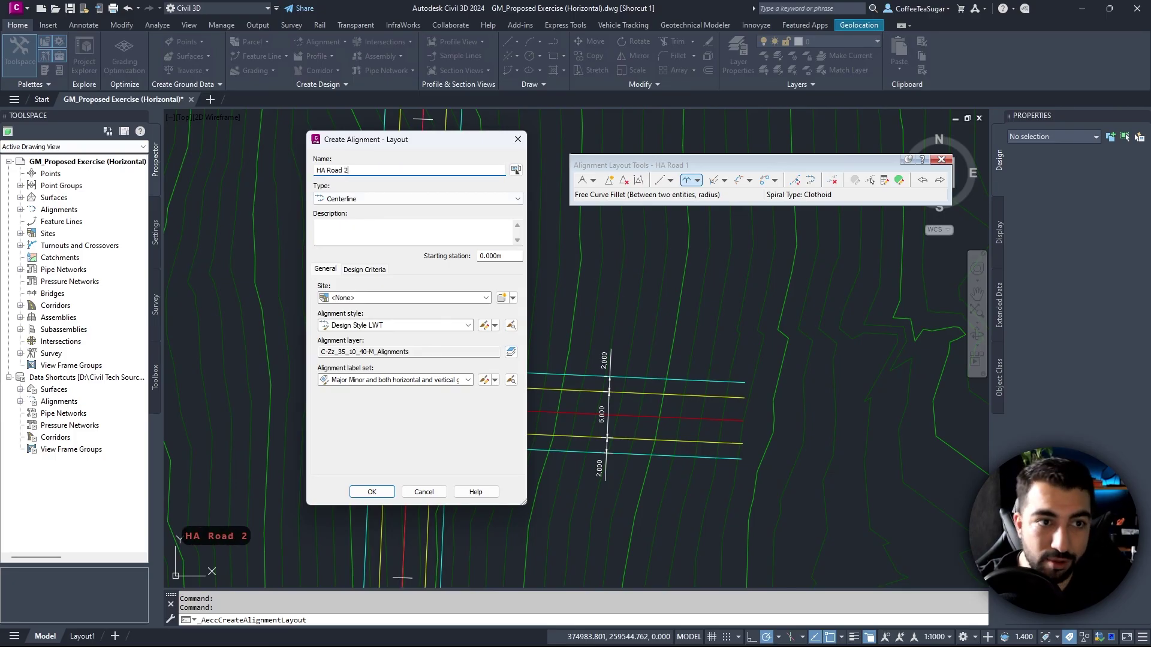
pyautogui.click(373, 491)
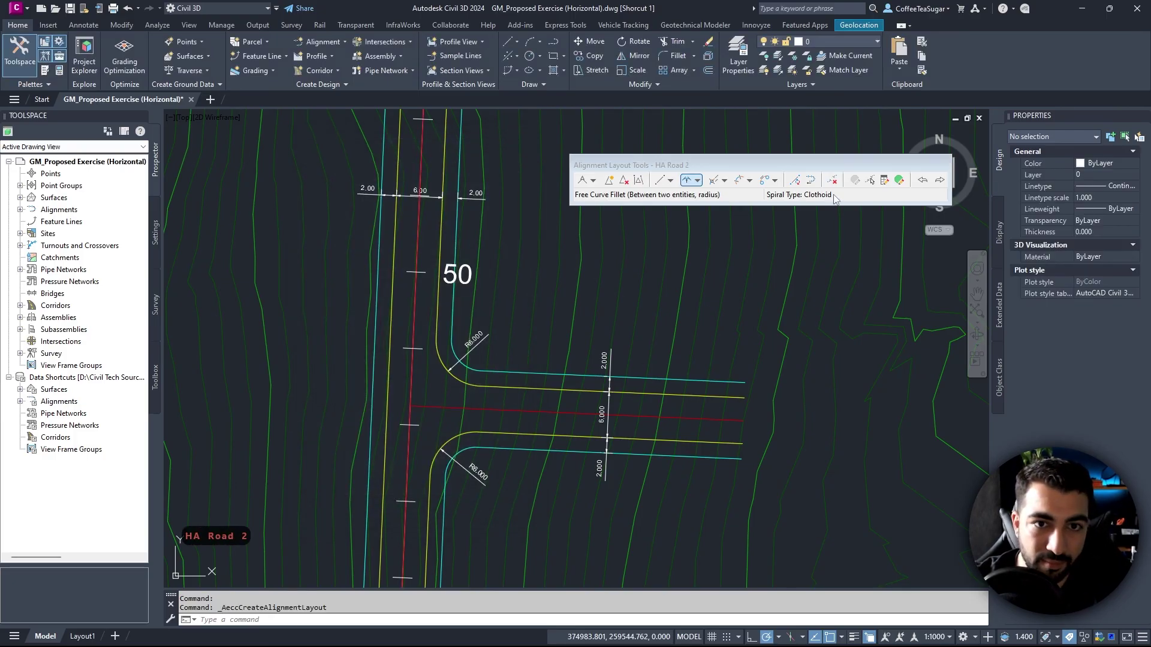
# Step: Draw a Fixed Line (Two points) from the main-road junction to the side road's east end
pyautogui.click(670, 180)
pyautogui.click(708, 195)
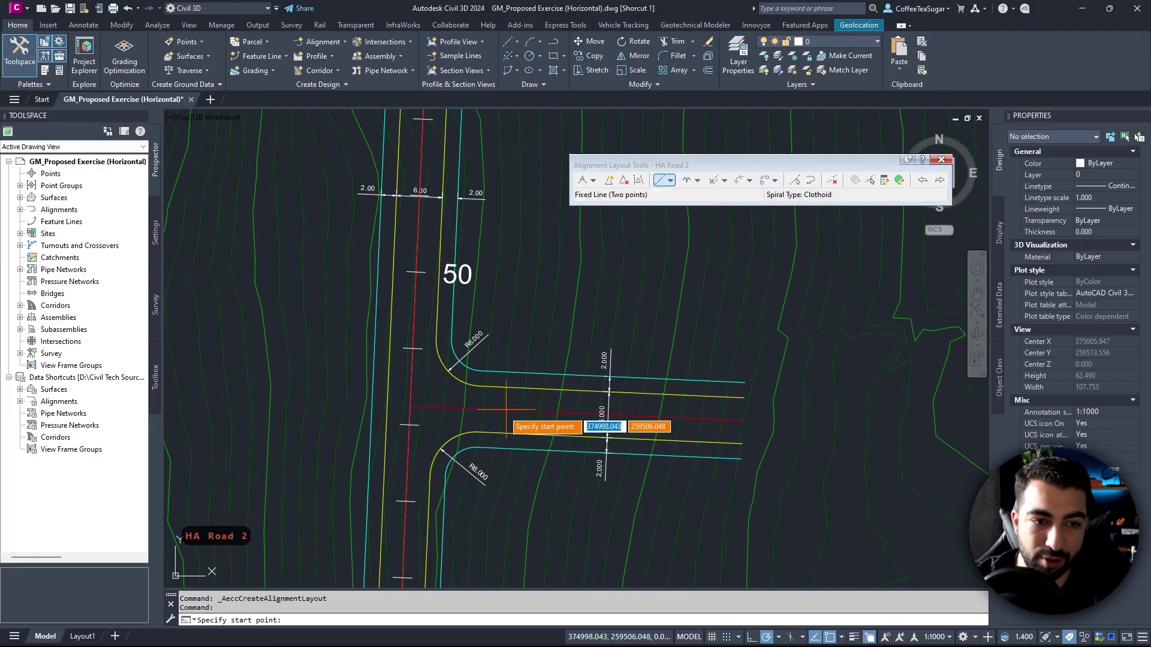
pyautogui.scroll(3, 591, 419)
pyautogui.click(360, 387)
pyautogui.scroll(-3, 895, 394)
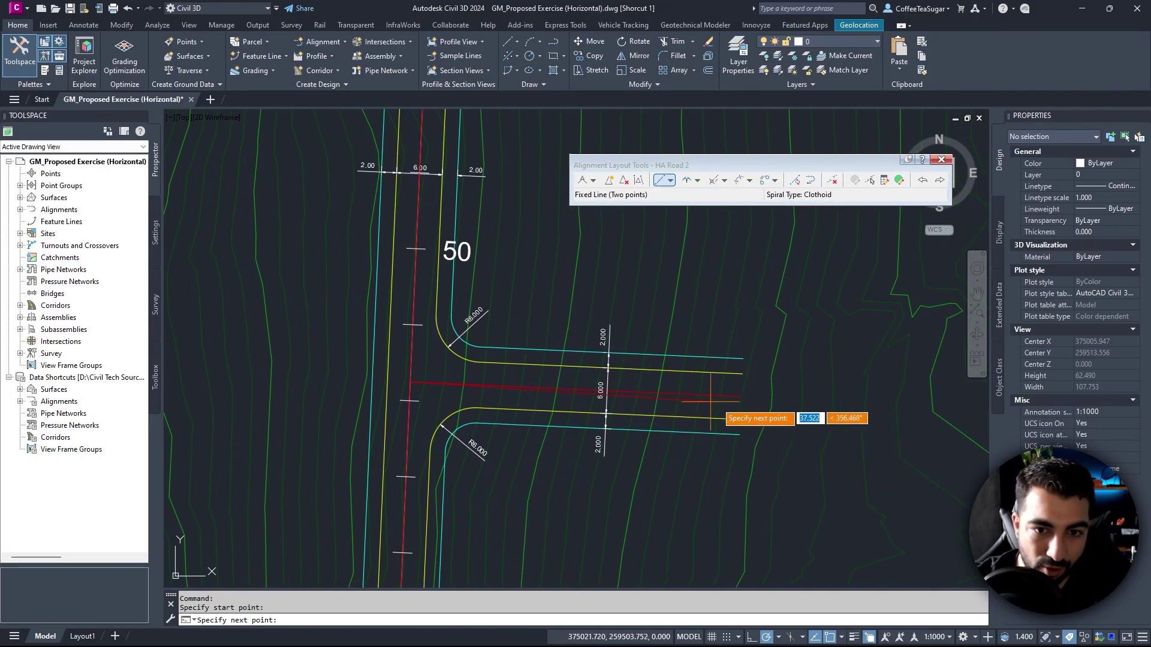
pyautogui.scroll(4, 744, 408)
pyautogui.click(738, 385)
pyautogui.scroll(-8, 732, 316)
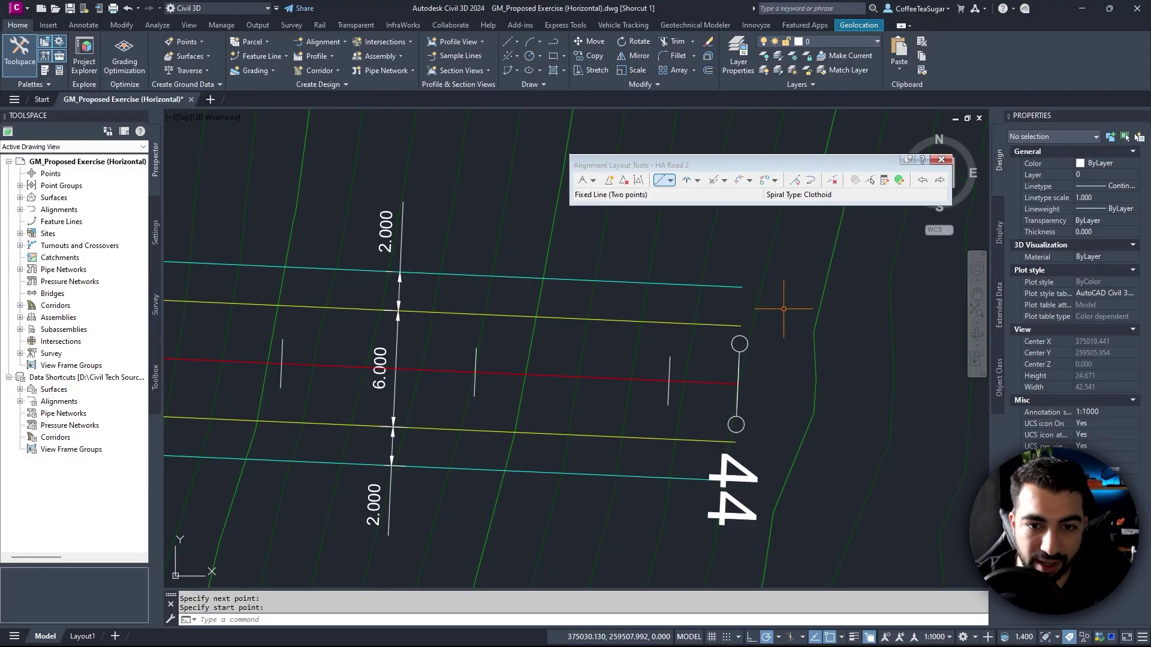
pyautogui.press('Escape')
pyautogui.press('Escape')
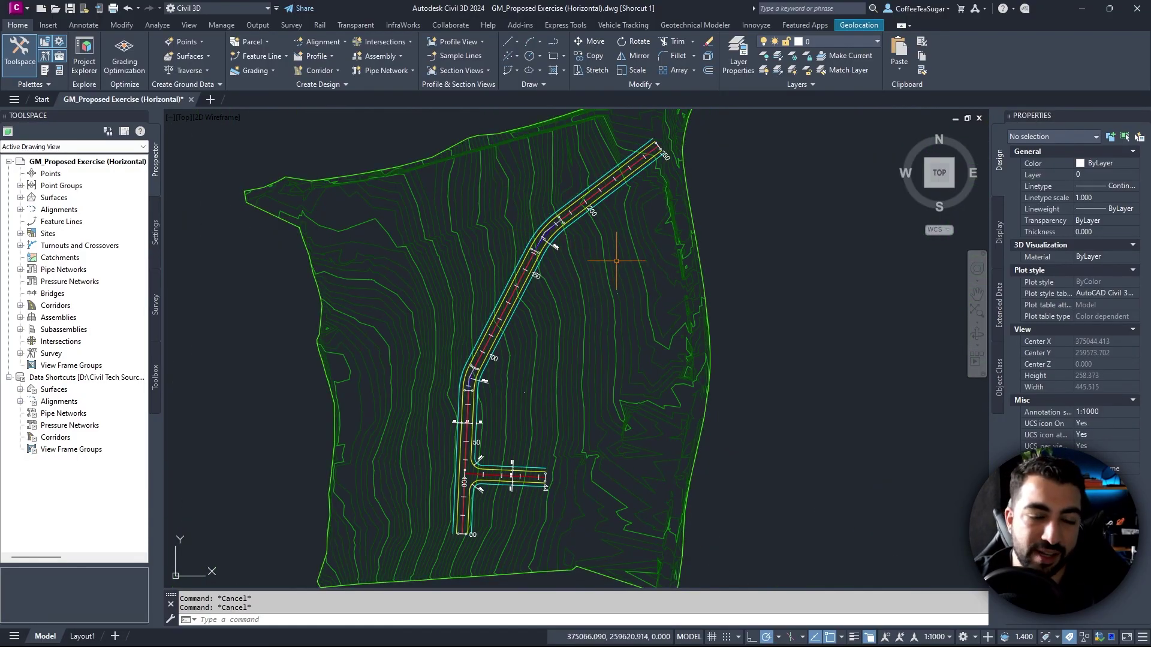